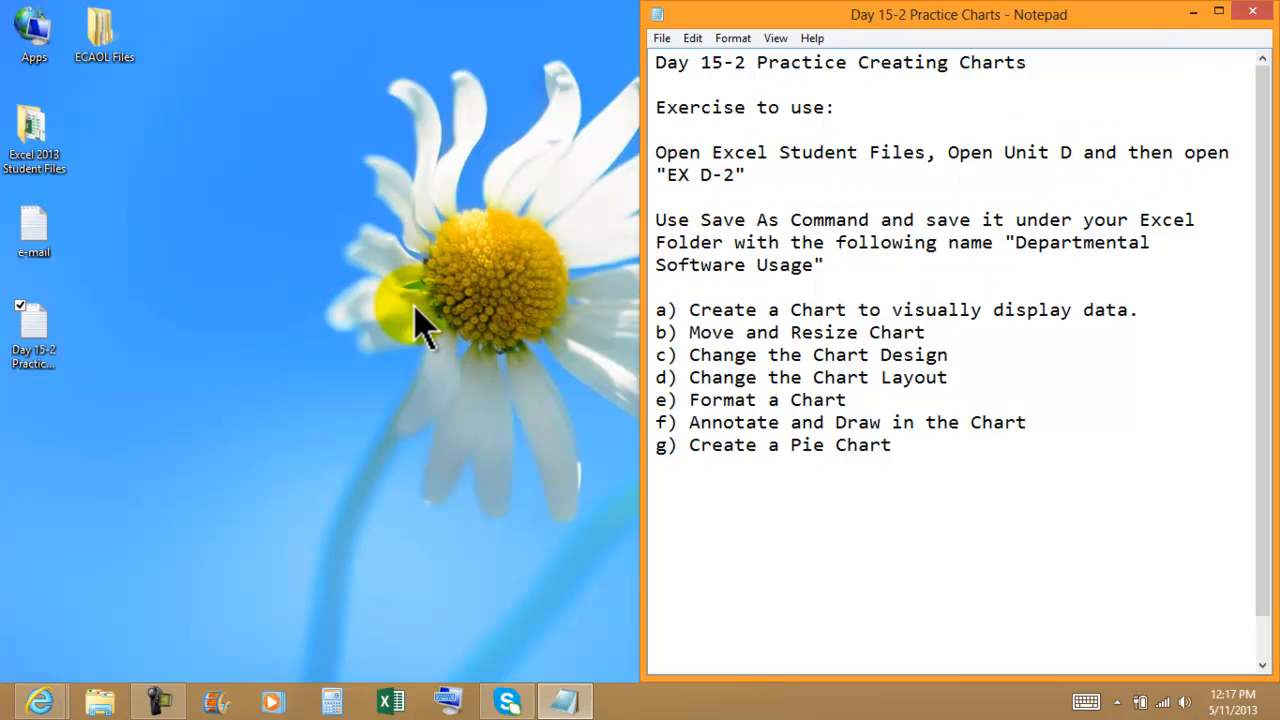
# Open the EX D-2 workbook from the Unit D folder in Excel 2013 Student Files on the desktop
pyautogui.doubleClick(40, 132)
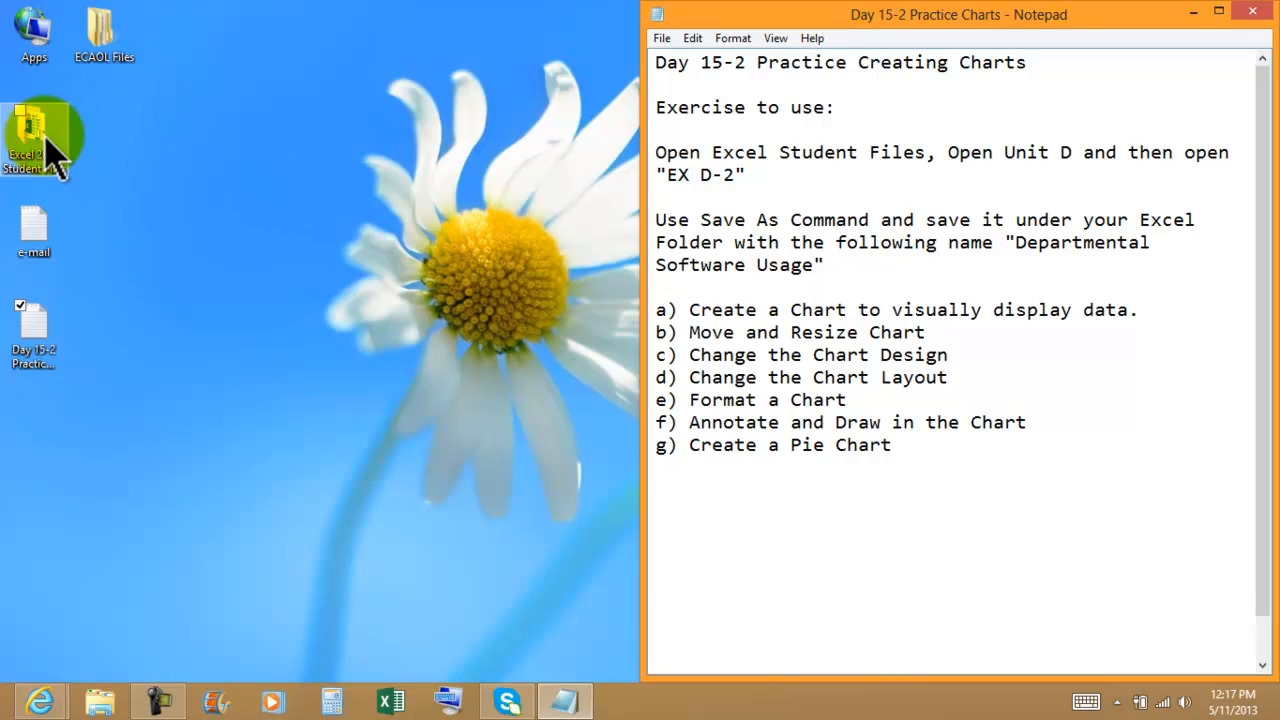
pyautogui.moveTo(455, 66); pyautogui.dragTo(10, 45)
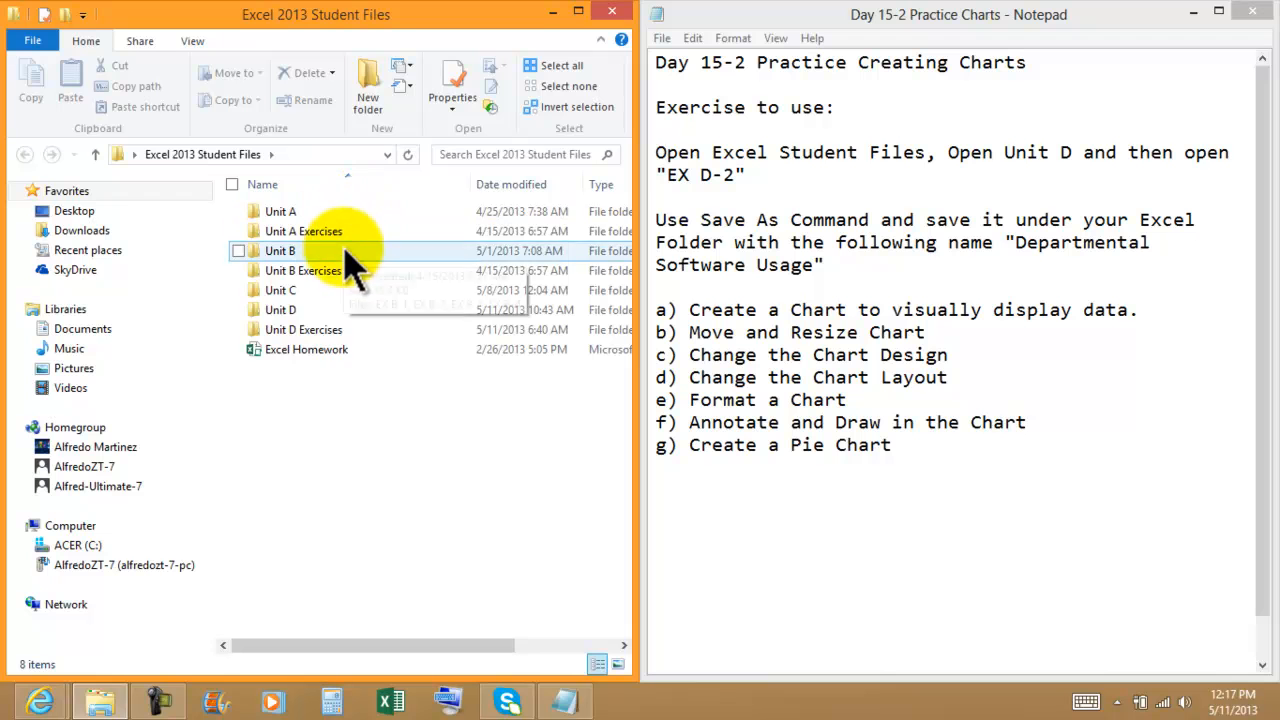
pyautogui.click(292, 311)
pyautogui.doubleClick(292, 311)
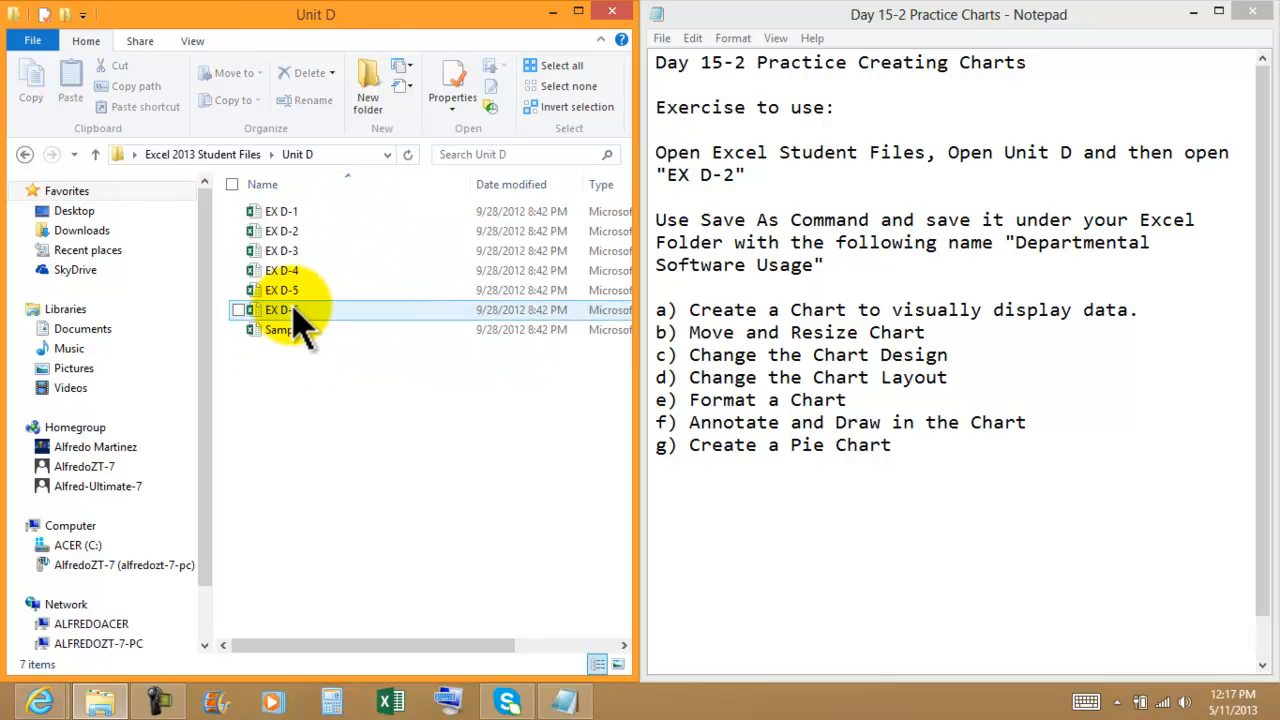
pyautogui.doubleClick(302, 236)
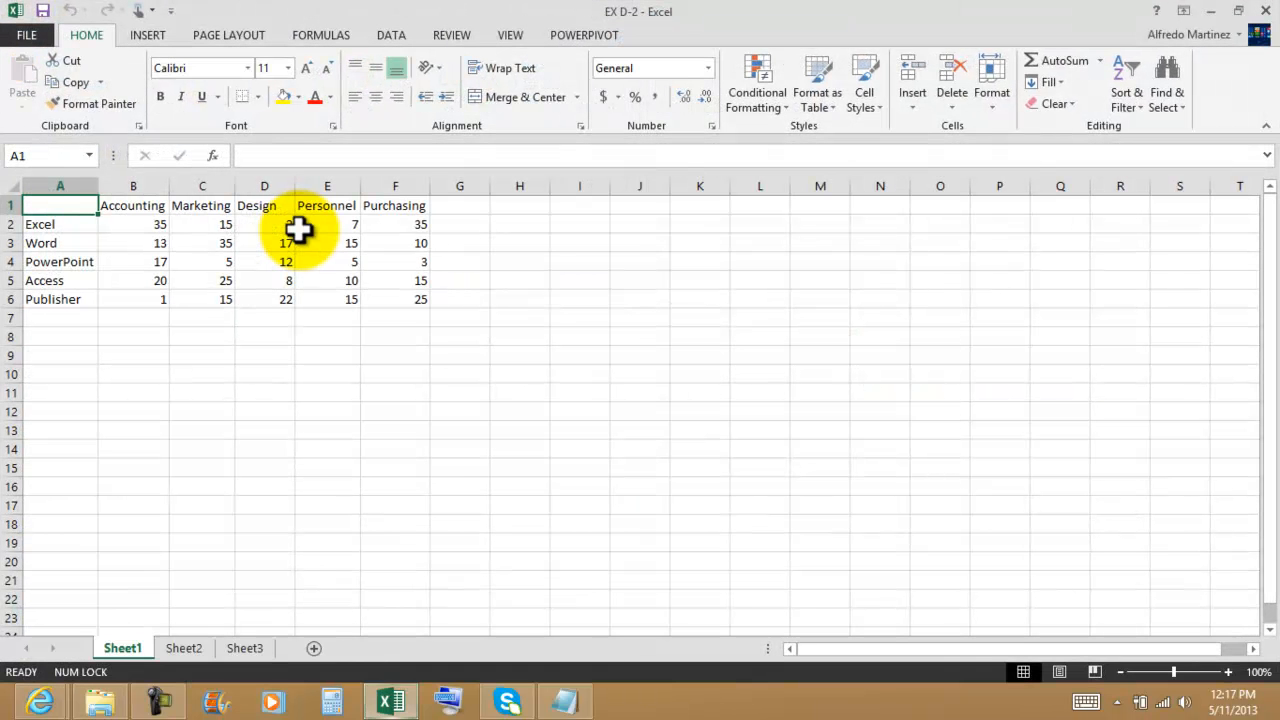
# Switch to the Notepad instructions and highlight the required file name, Departmental Software Usage
pyautogui.click(563, 700)
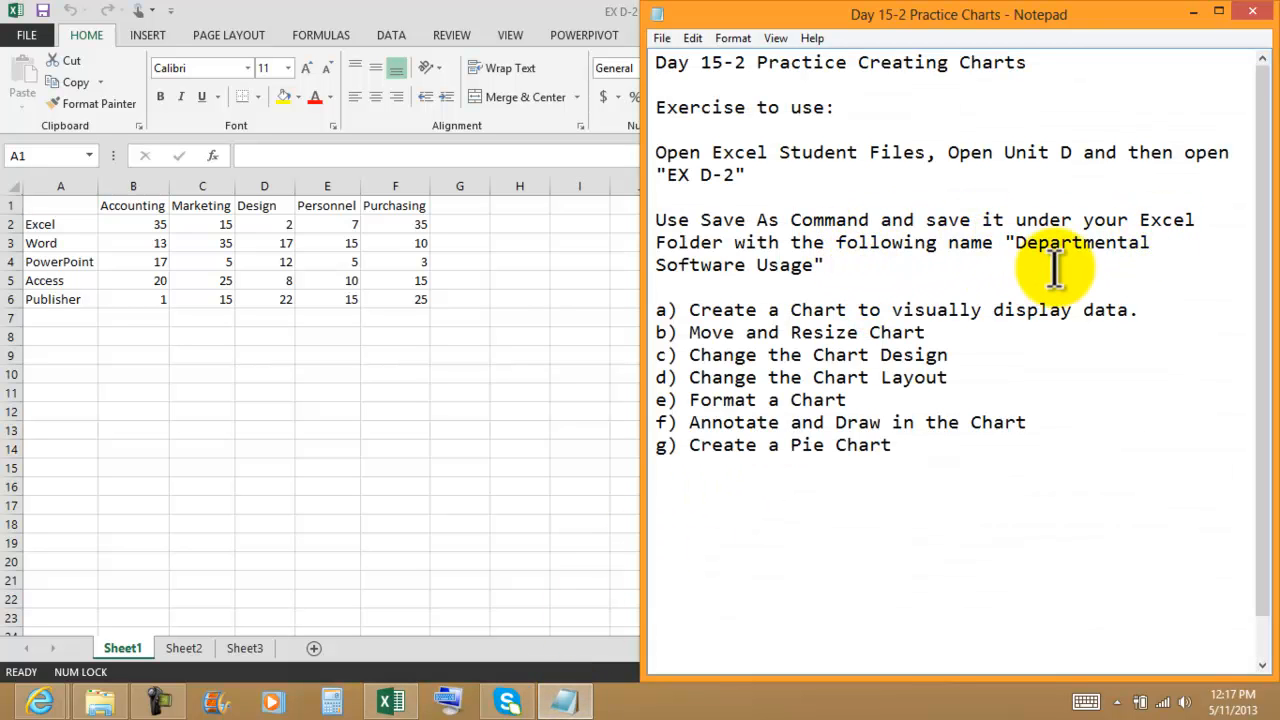
pyautogui.moveTo(1016, 243); pyautogui.dragTo(1040, 290)
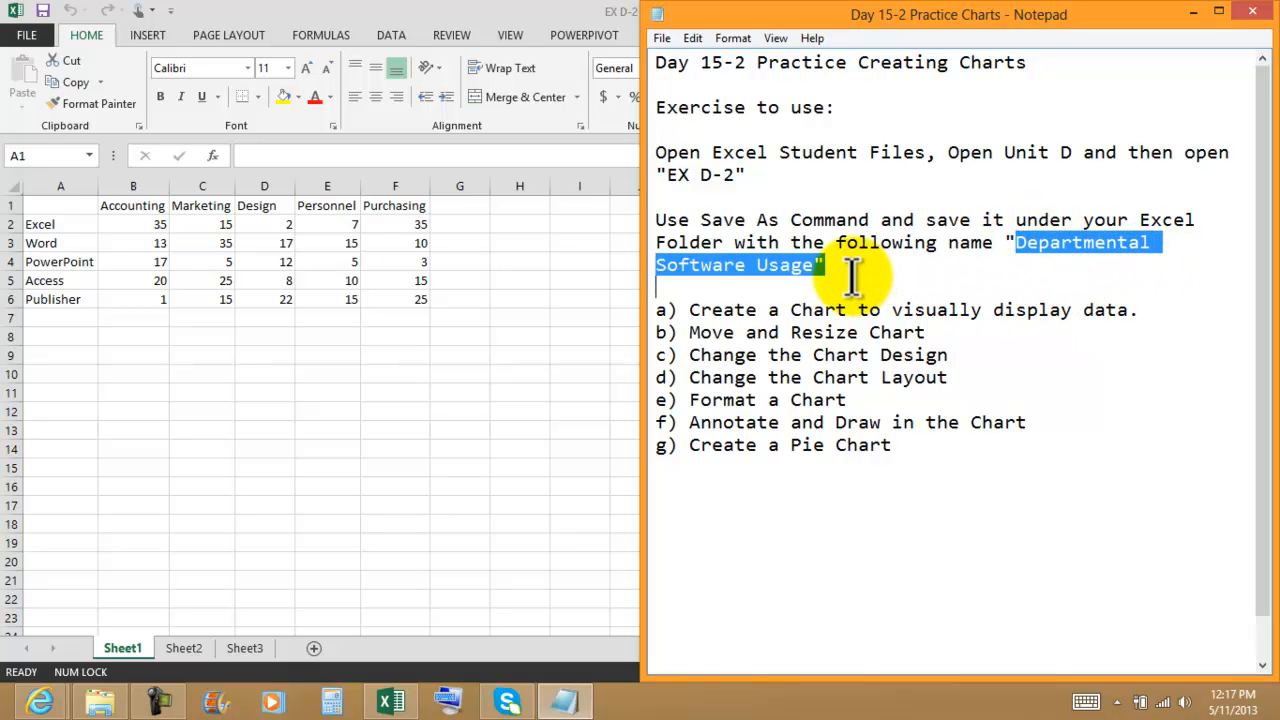
pyautogui.moveTo(851, 278); pyautogui.dragTo(818, 268)
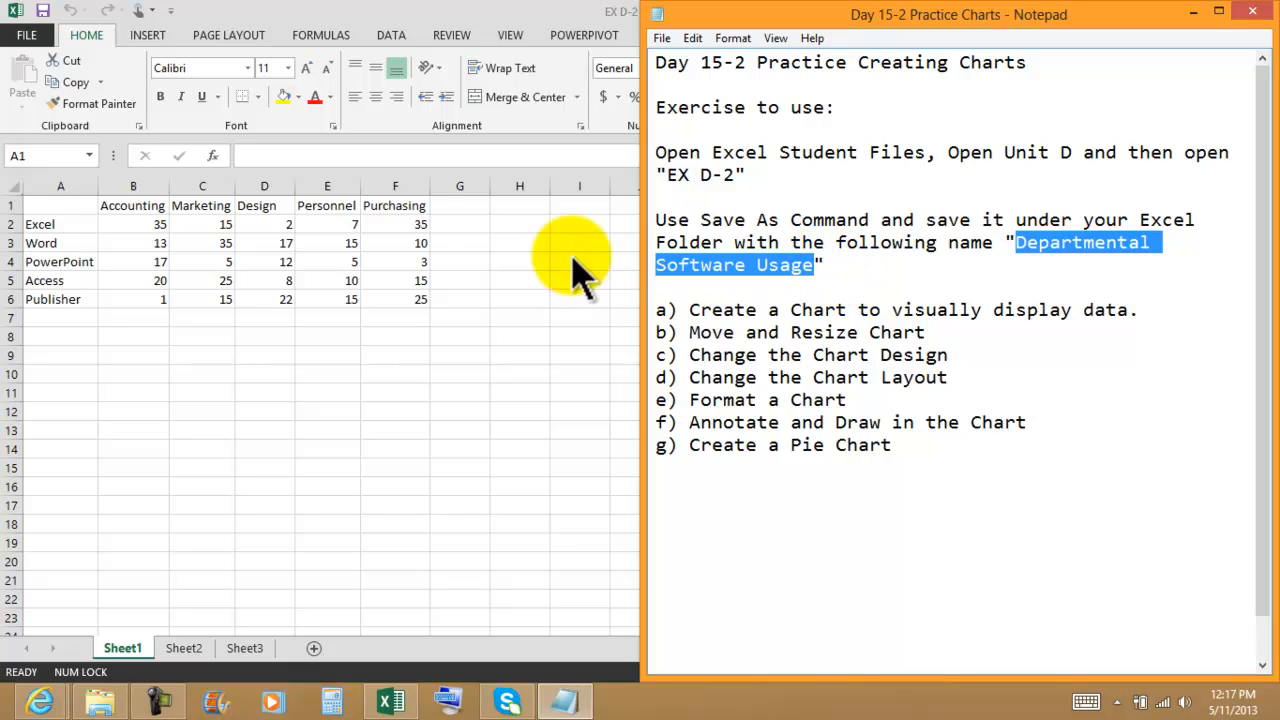
# Return to Excel and save the workbook as "Departmental Software Usage 5-2013" in the Excel 2013 Files 4-17-2013 folder
pyautogui.click(311, 345)
pyautogui.click(32, 42)
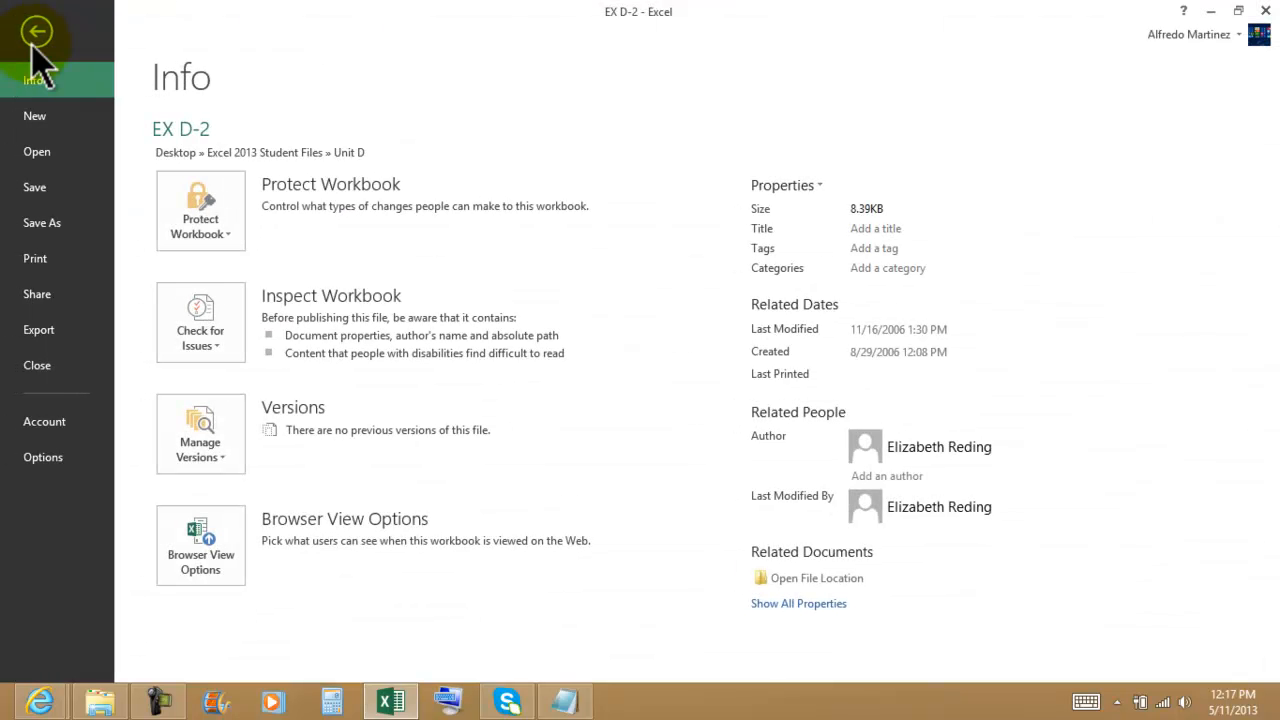
pyautogui.click(33, 222)
pyautogui.click(280, 278)
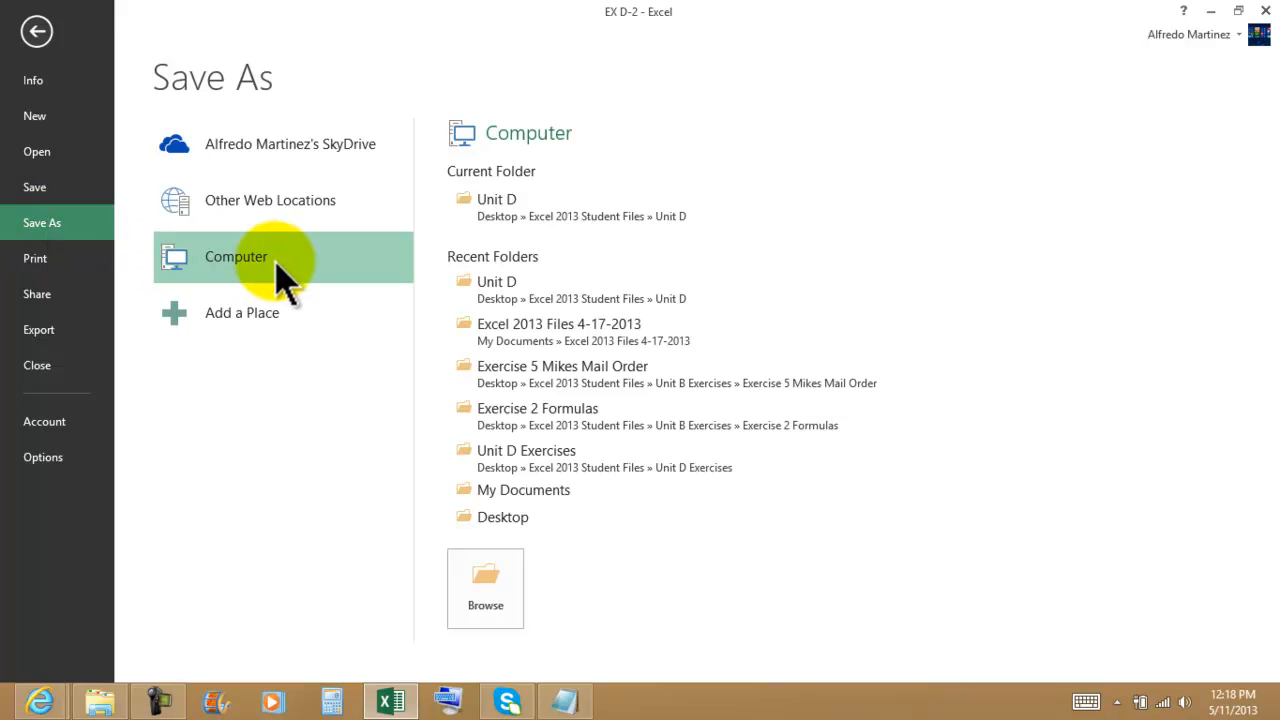
pyautogui.click(548, 345)
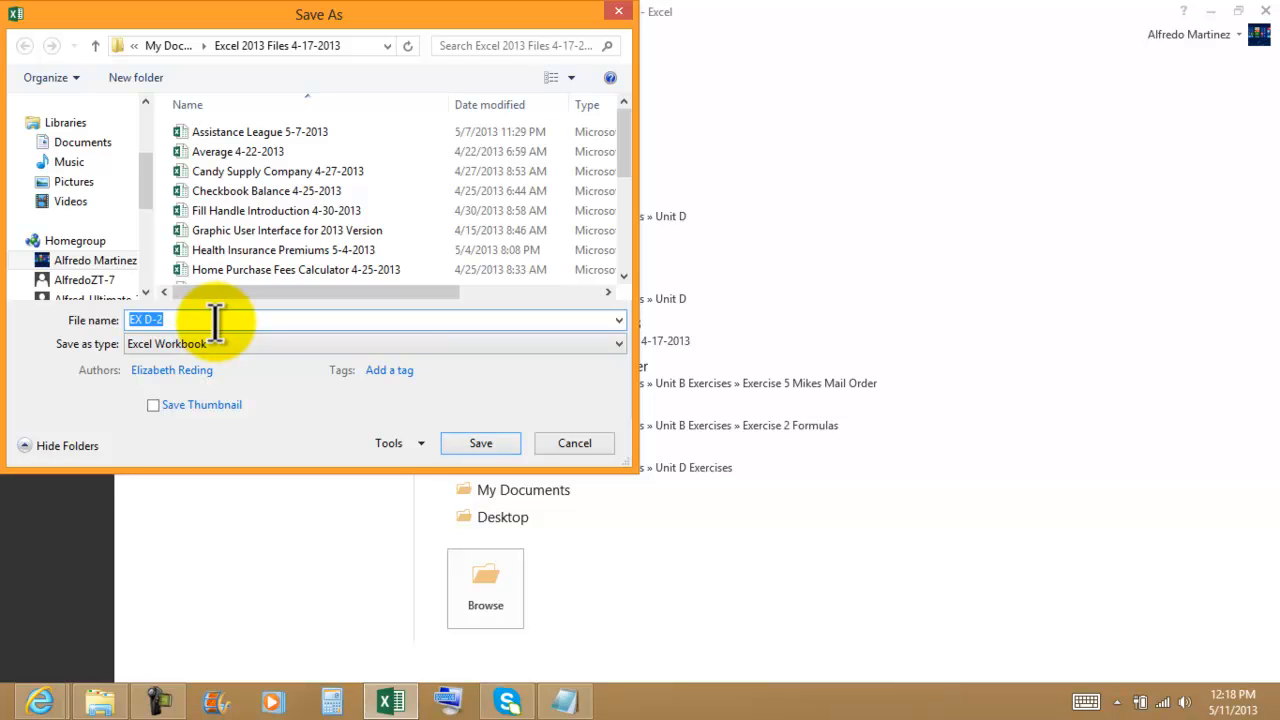
pyautogui.write('S')
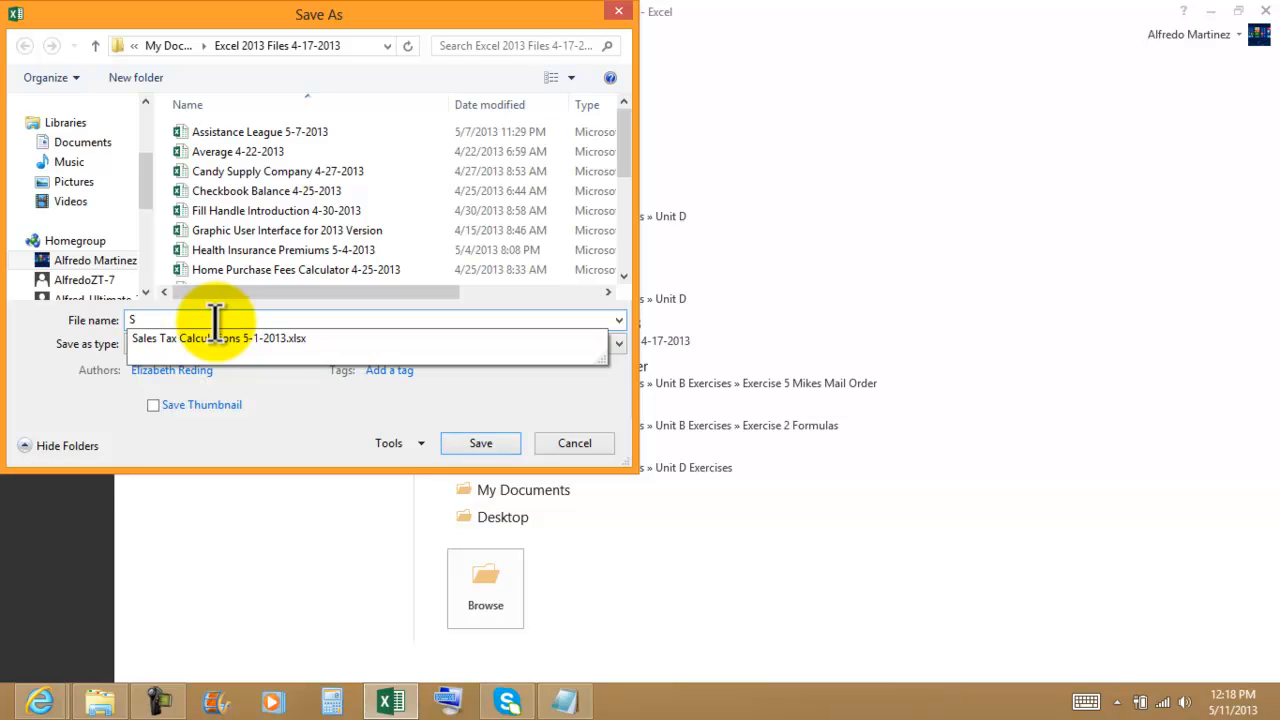
pyautogui.press('BackSpace')
pyautogui.write('Departmental Software Usage 5-2013')
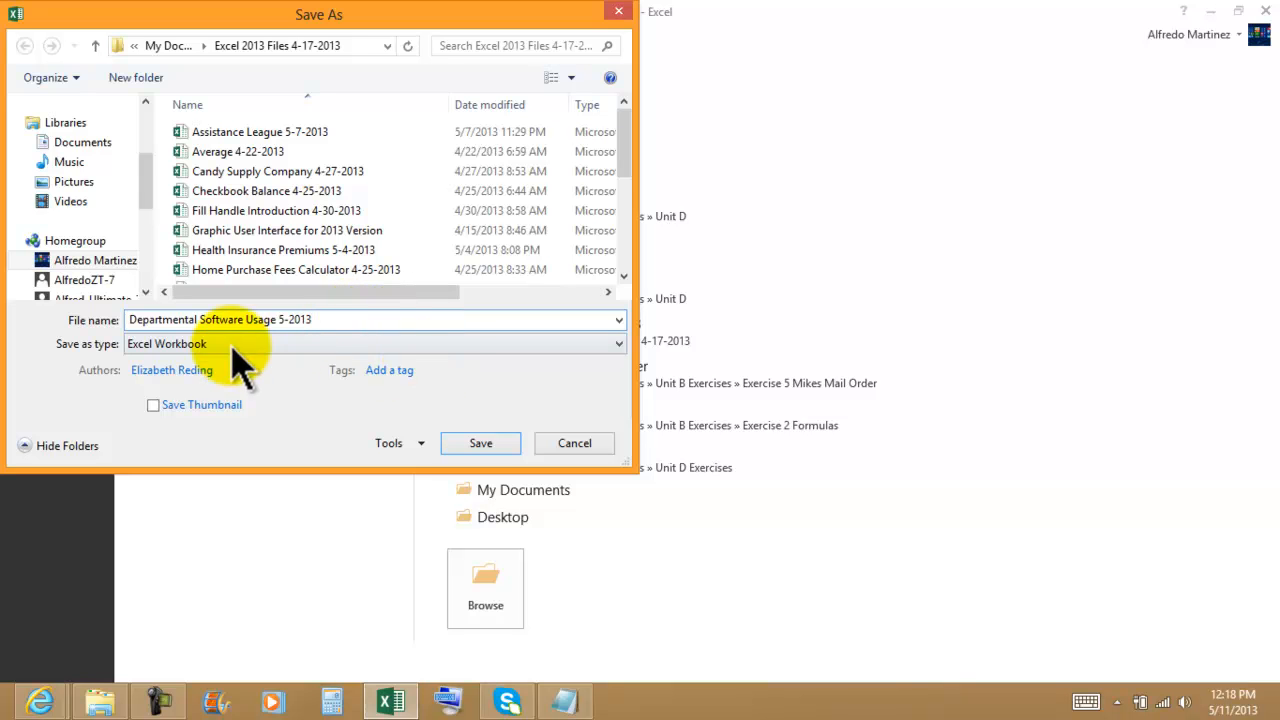
pyautogui.click(485, 445)
# AutoFit the width of column D, the Design column, to its contents
pyautogui.click(328, 411)
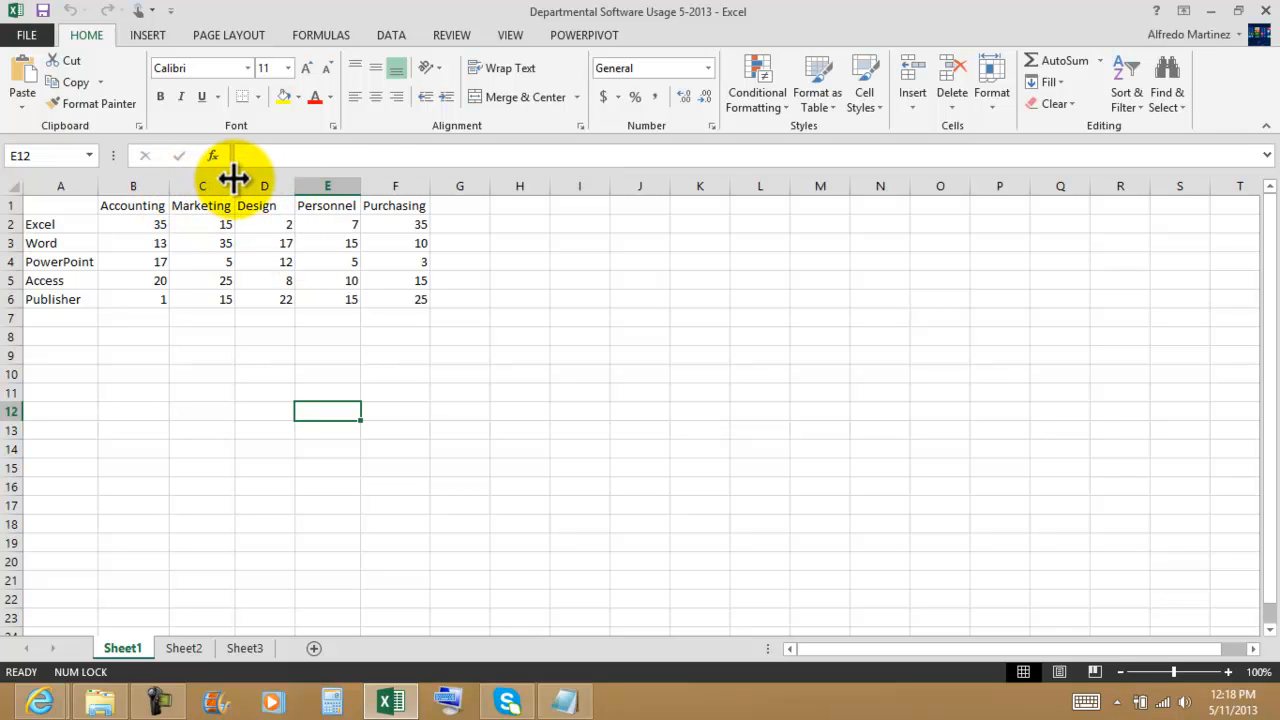
pyautogui.doubleClick(294, 184)
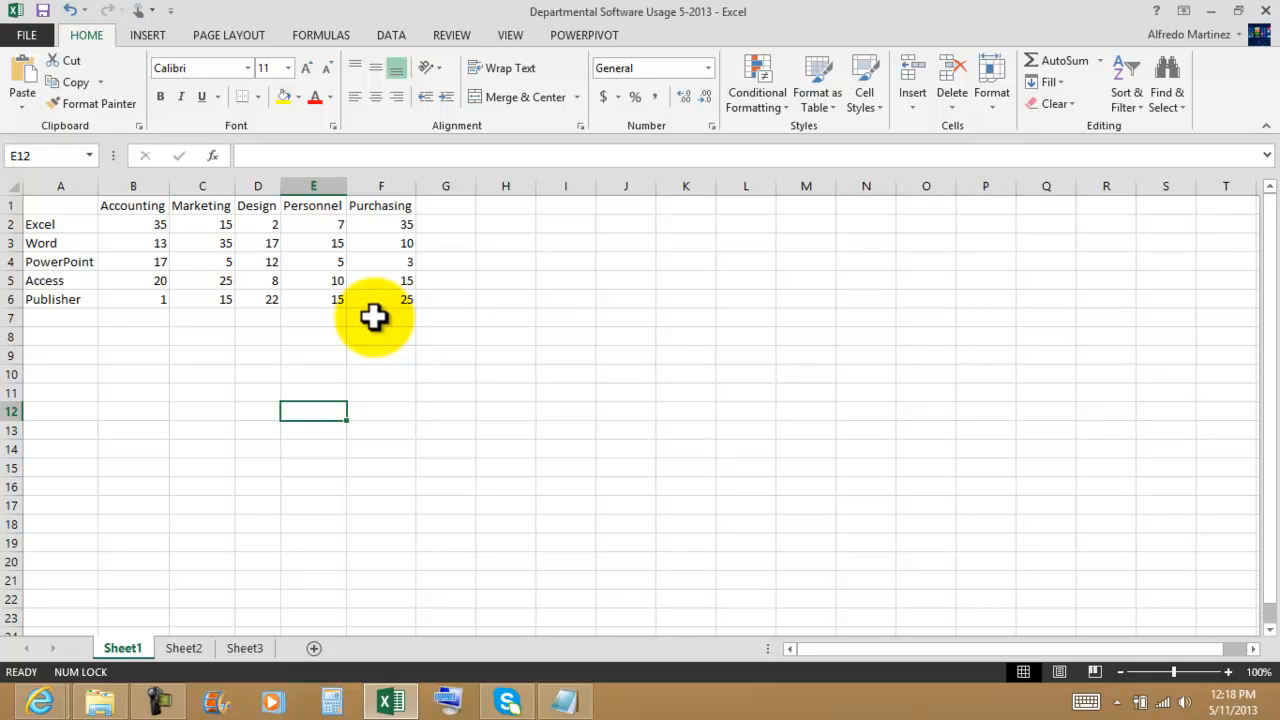
pyautogui.click(451, 376)
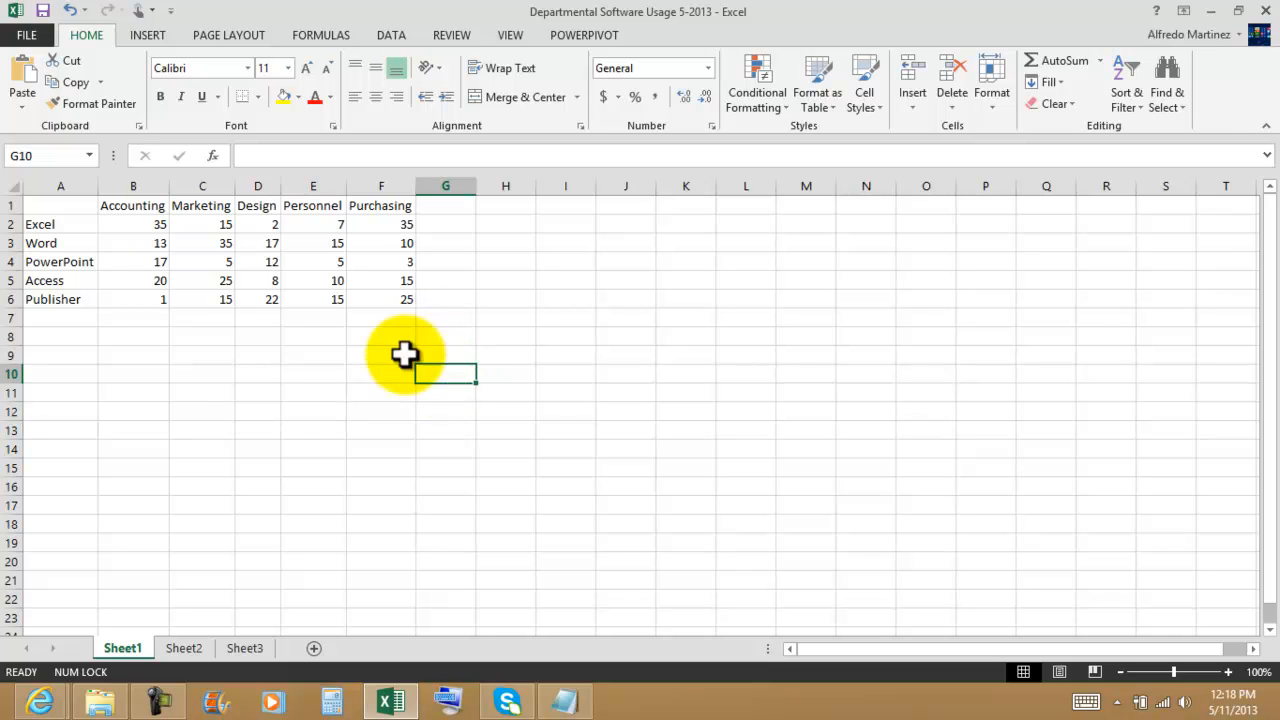
# Insert a recommended clustered column chart of A1:F6 with the software programs as categories, and move it up beside the data
pyautogui.moveTo(60, 206); pyautogui.dragTo(366, 302)
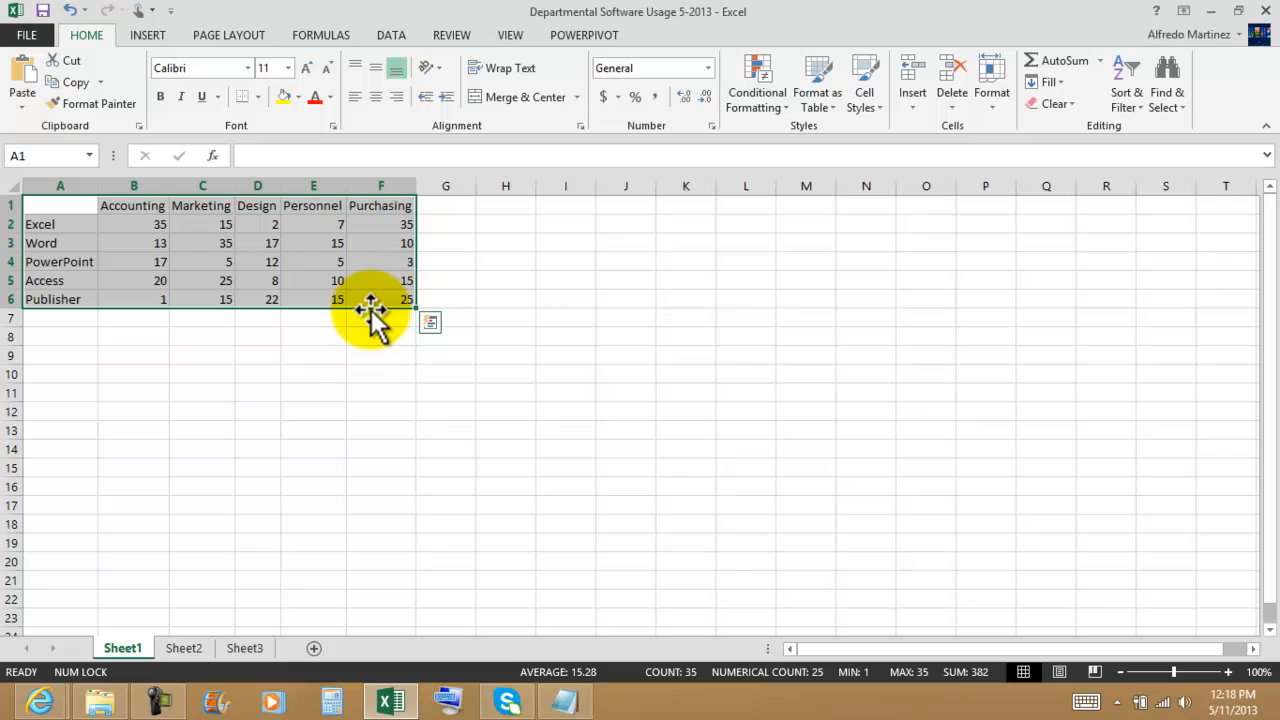
pyautogui.click(148, 38)
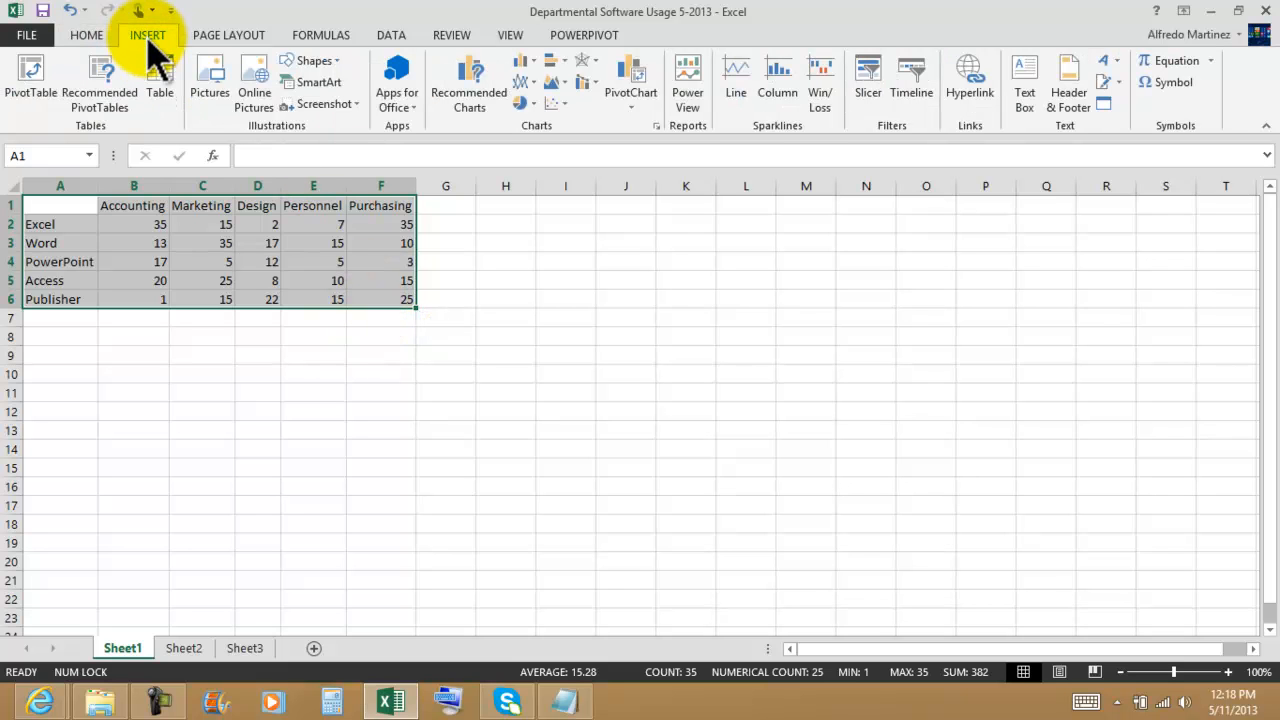
pyautogui.click(469, 100)
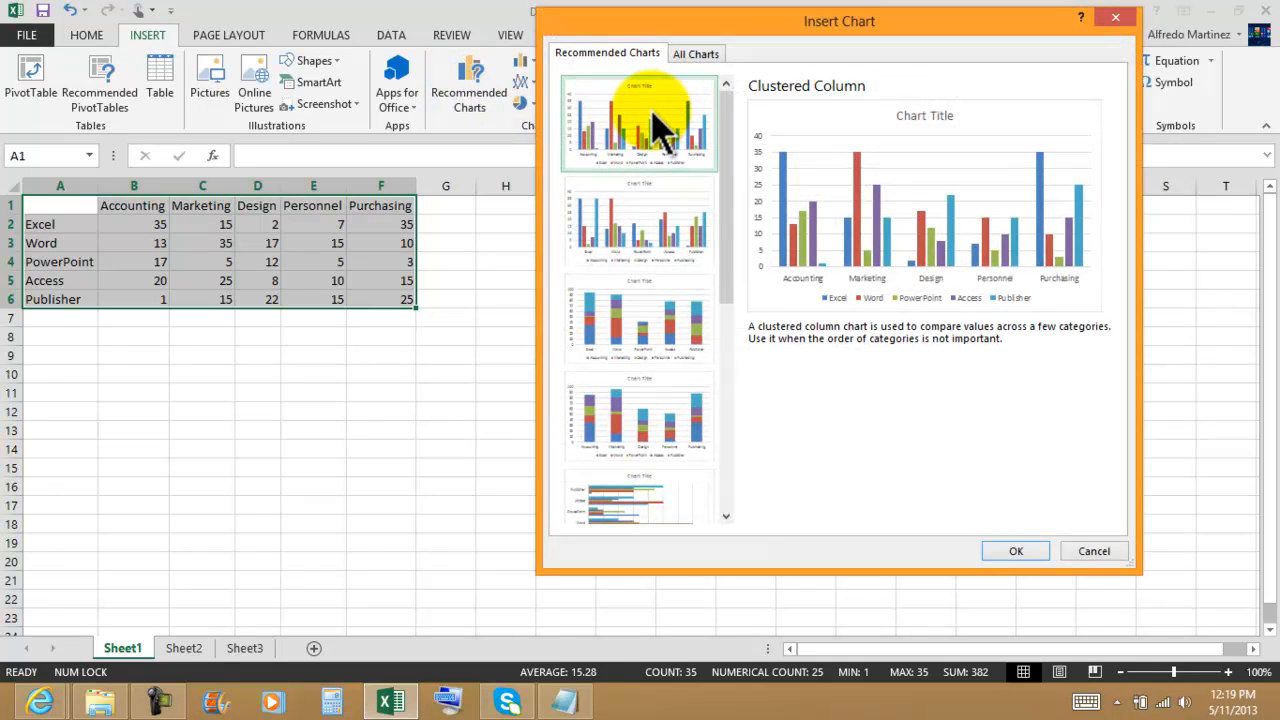
pyautogui.click(635, 248)
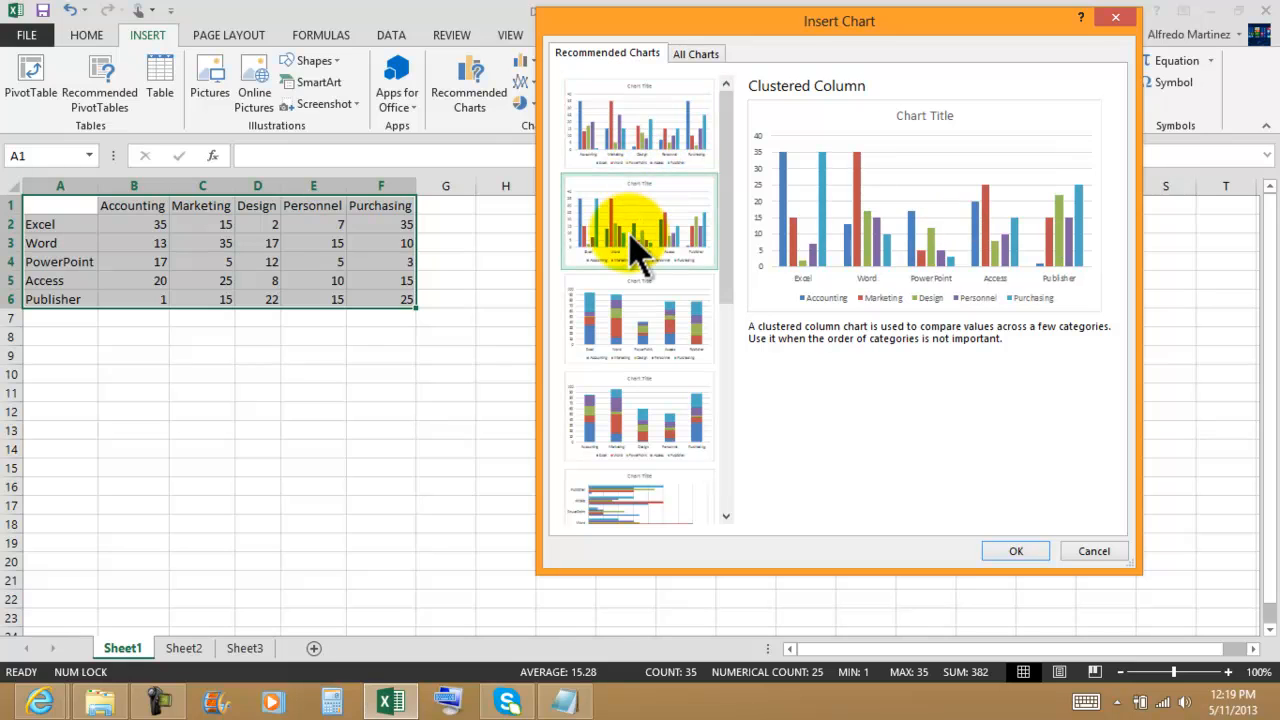
pyautogui.click(630, 125)
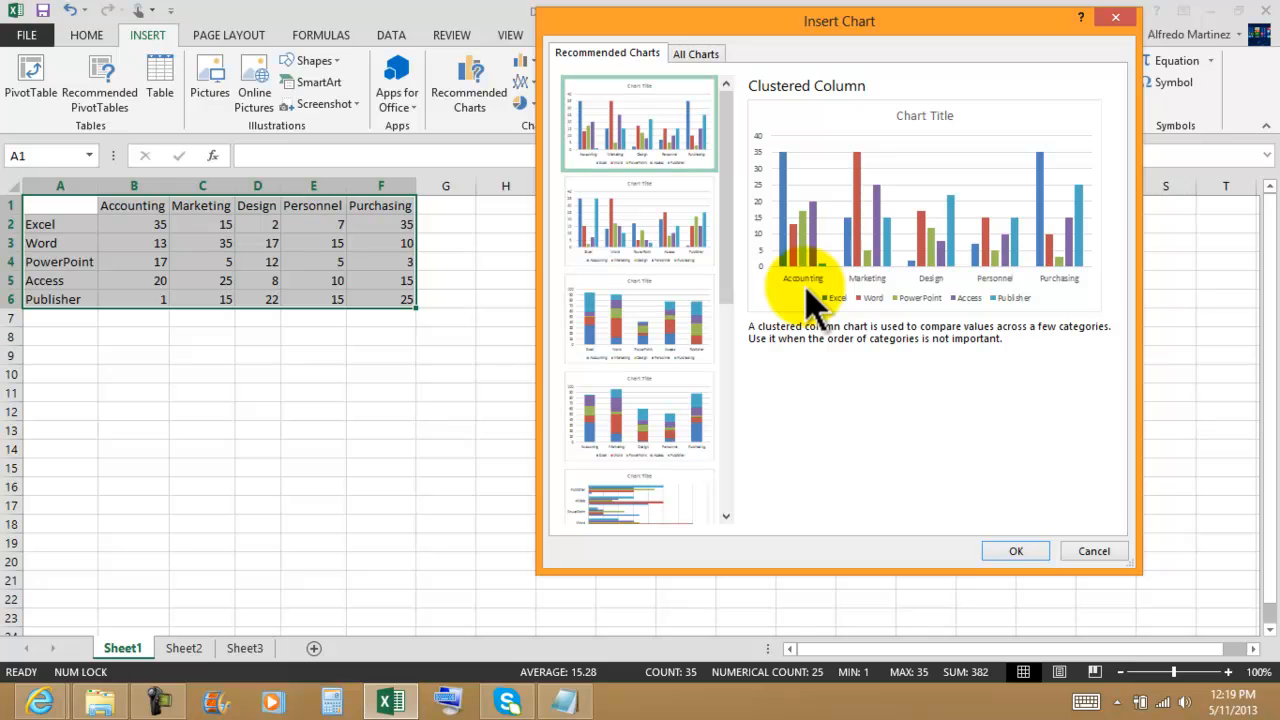
pyautogui.click(648, 240)
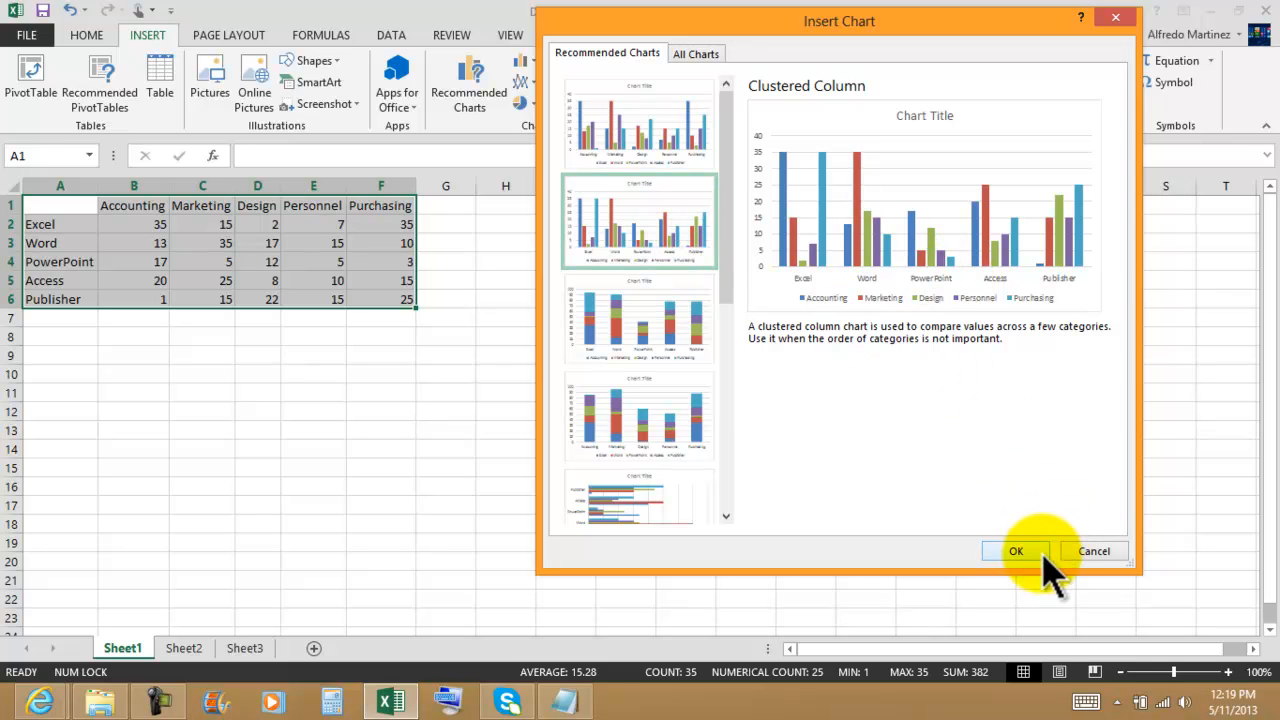
pyautogui.click(1012, 553)
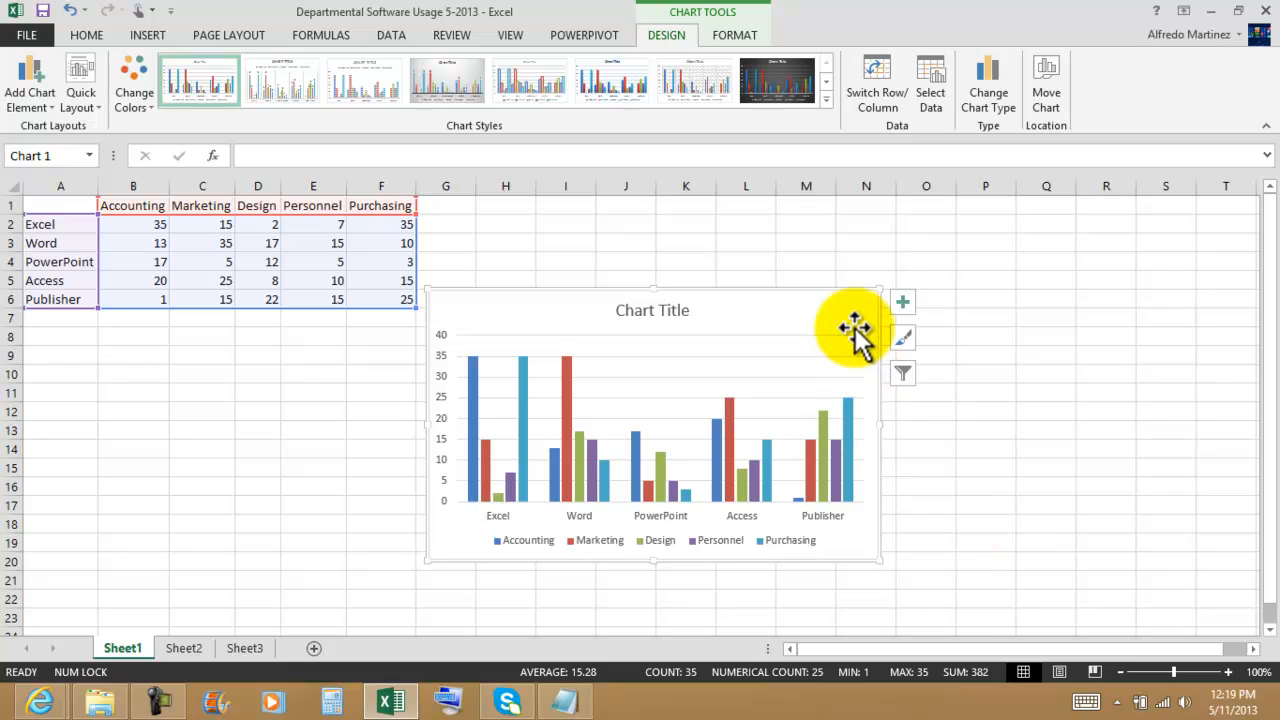
pyautogui.moveTo(857, 303); pyautogui.dragTo(871, 220)
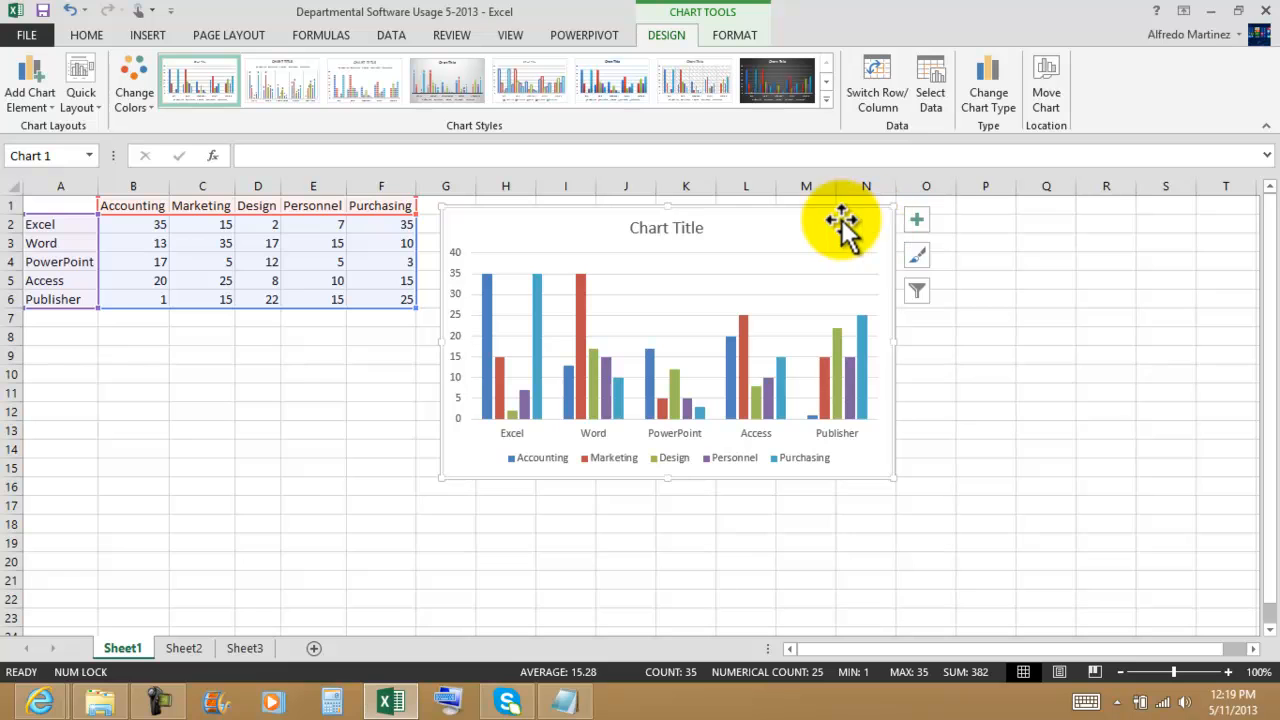
# Replace the chart's placeholder title with "Software Usage by Department" on a single line
pyautogui.click(665, 229)
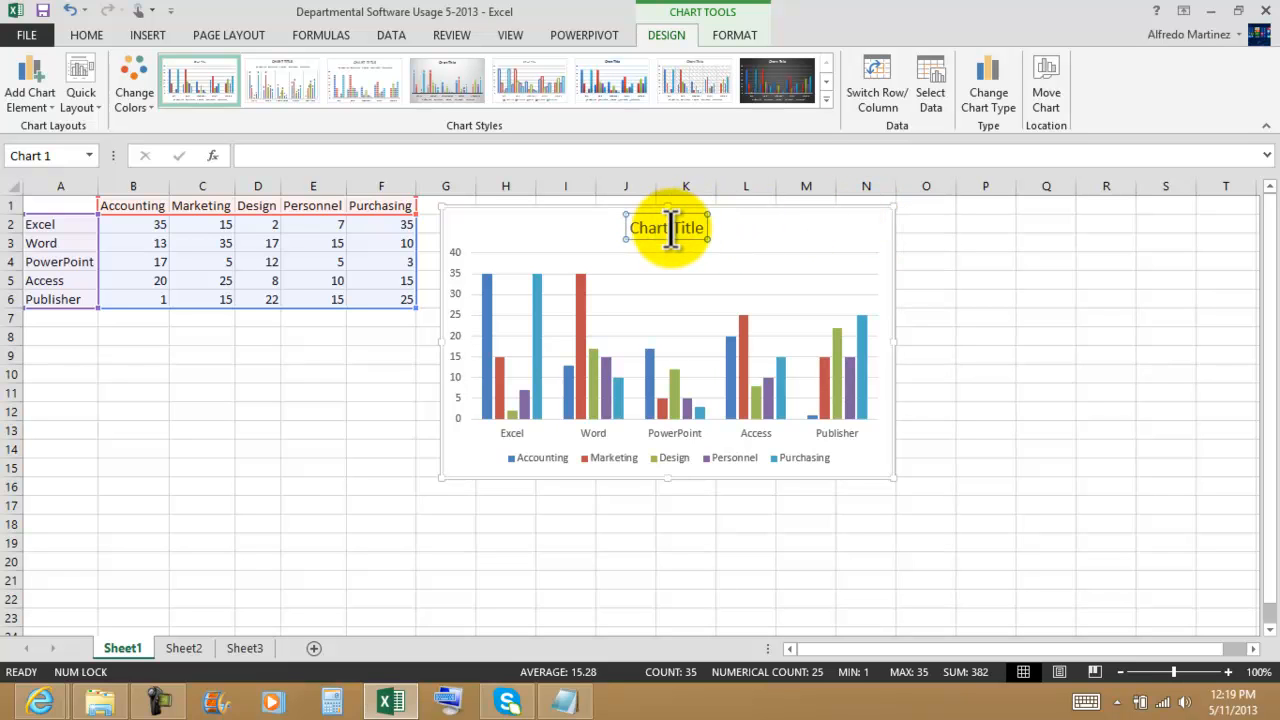
pyautogui.click(671, 228)
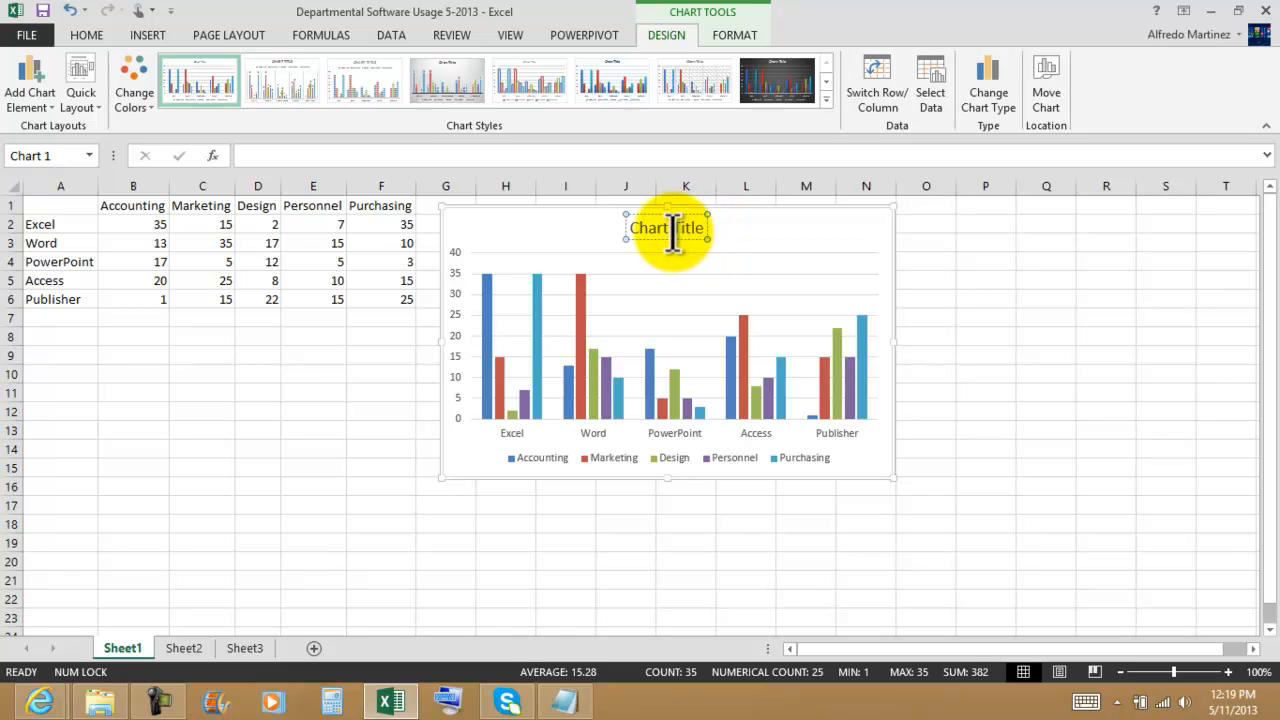
pyautogui.tripleClick(672, 228)
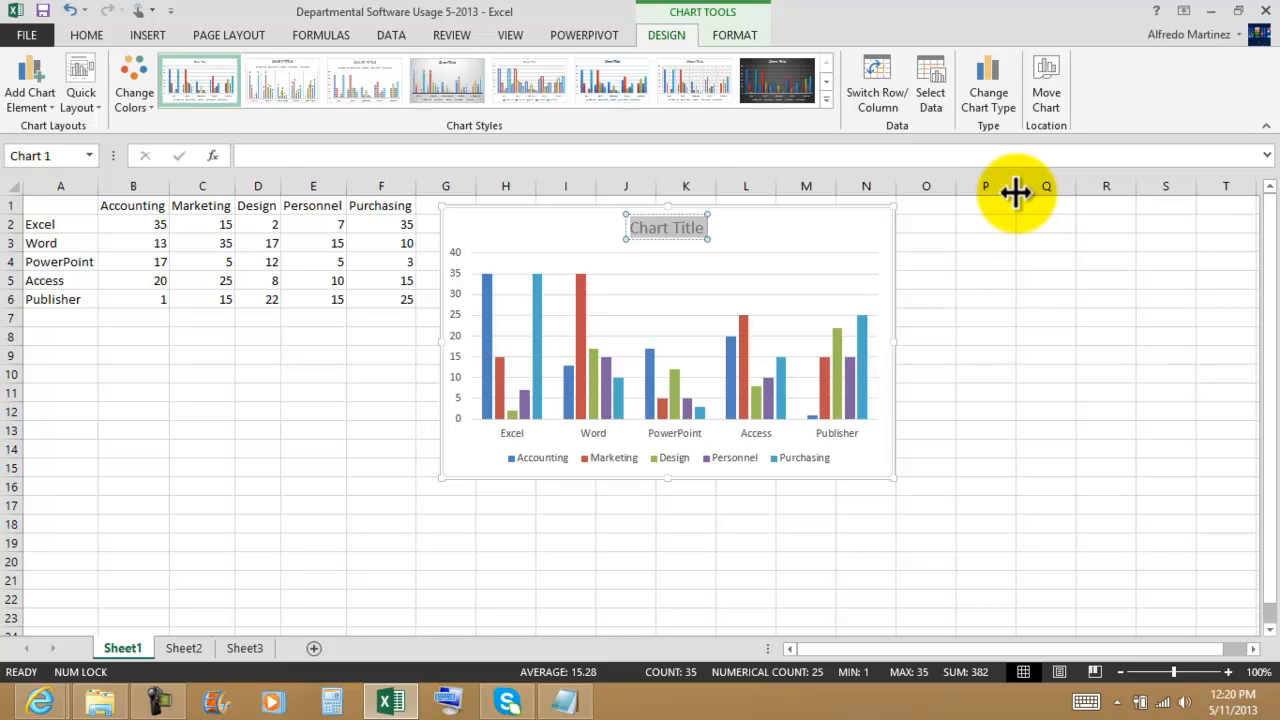
pyautogui.write('S')
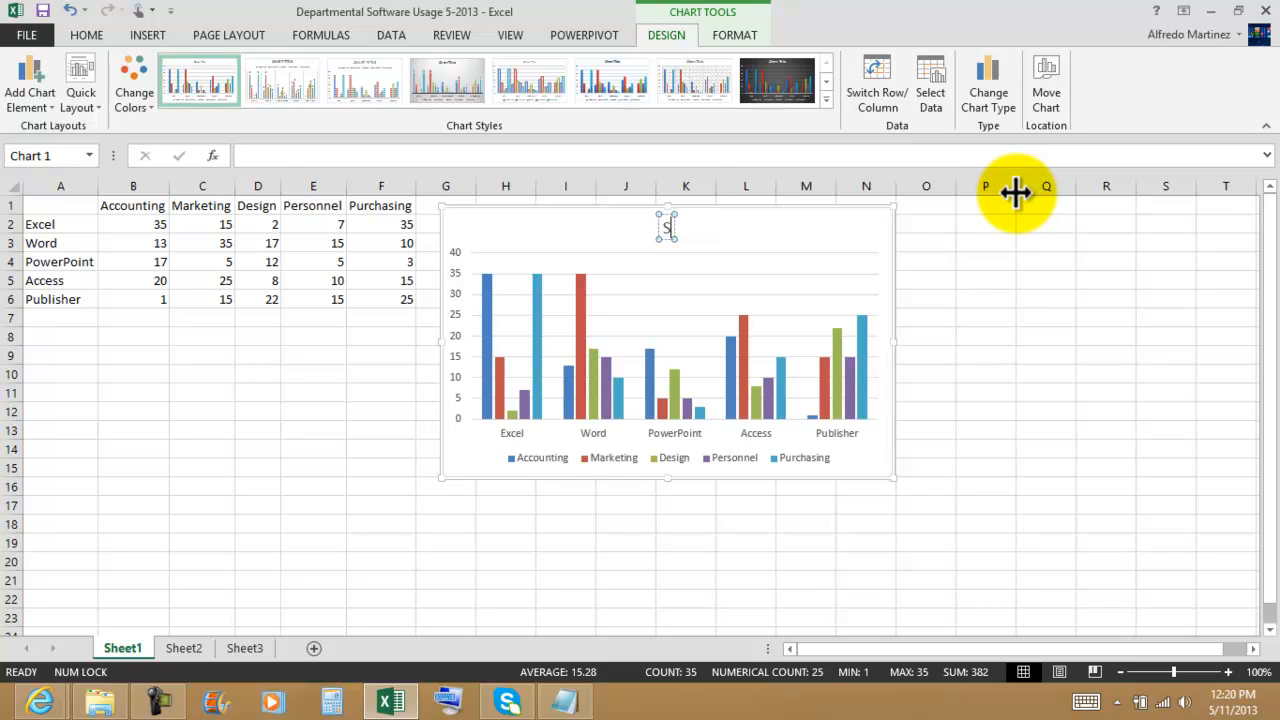
pyautogui.write('oftware')
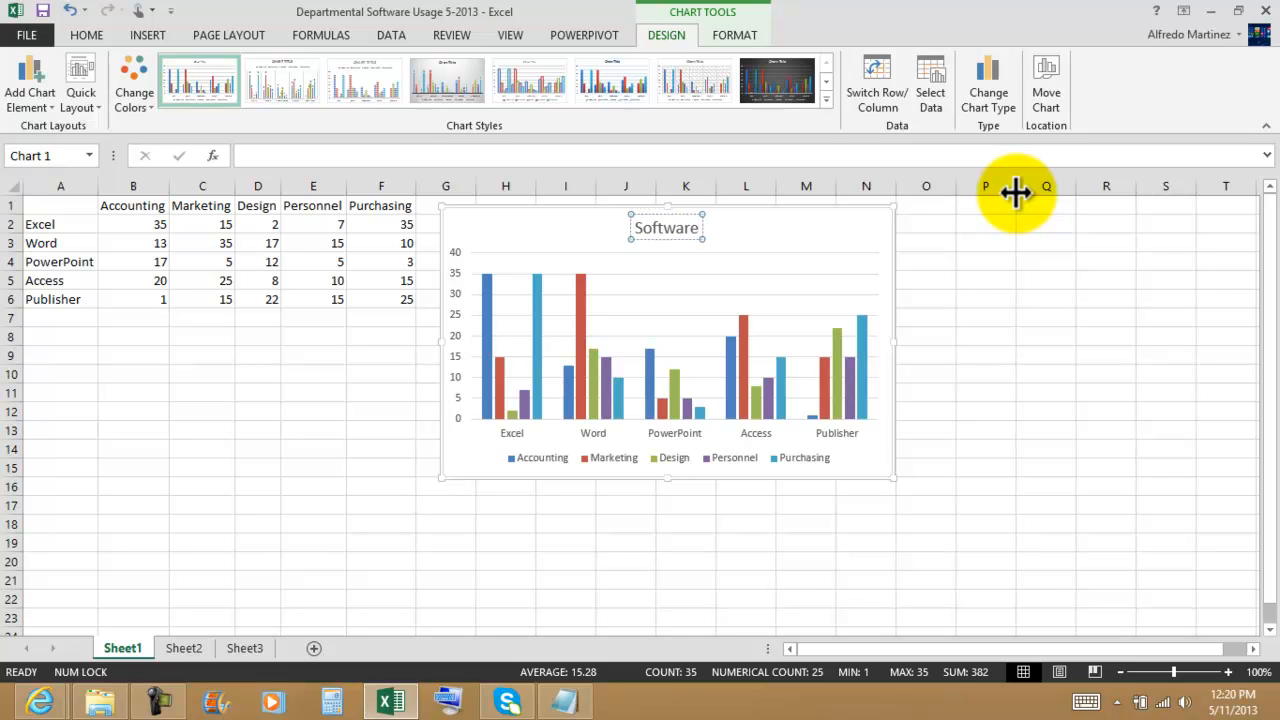
pyautogui.write(' Usage')
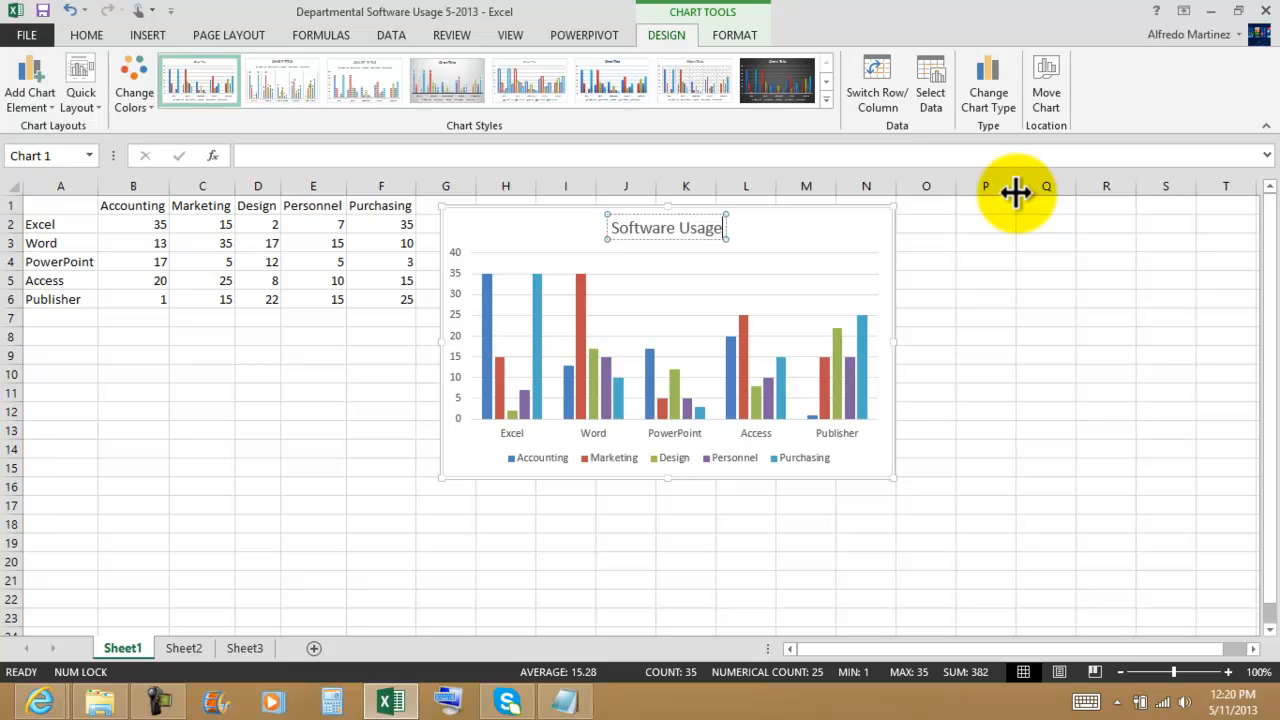
pyautogui.write(' by Department')
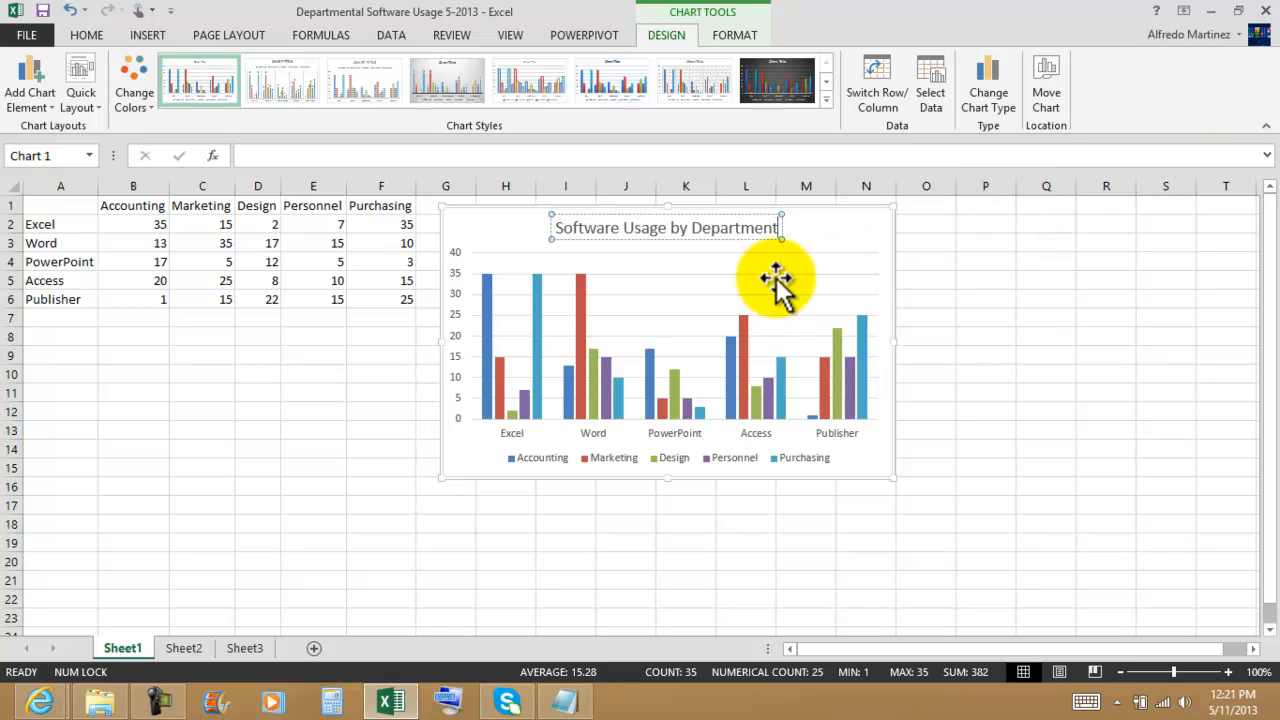
pyautogui.press('Return')
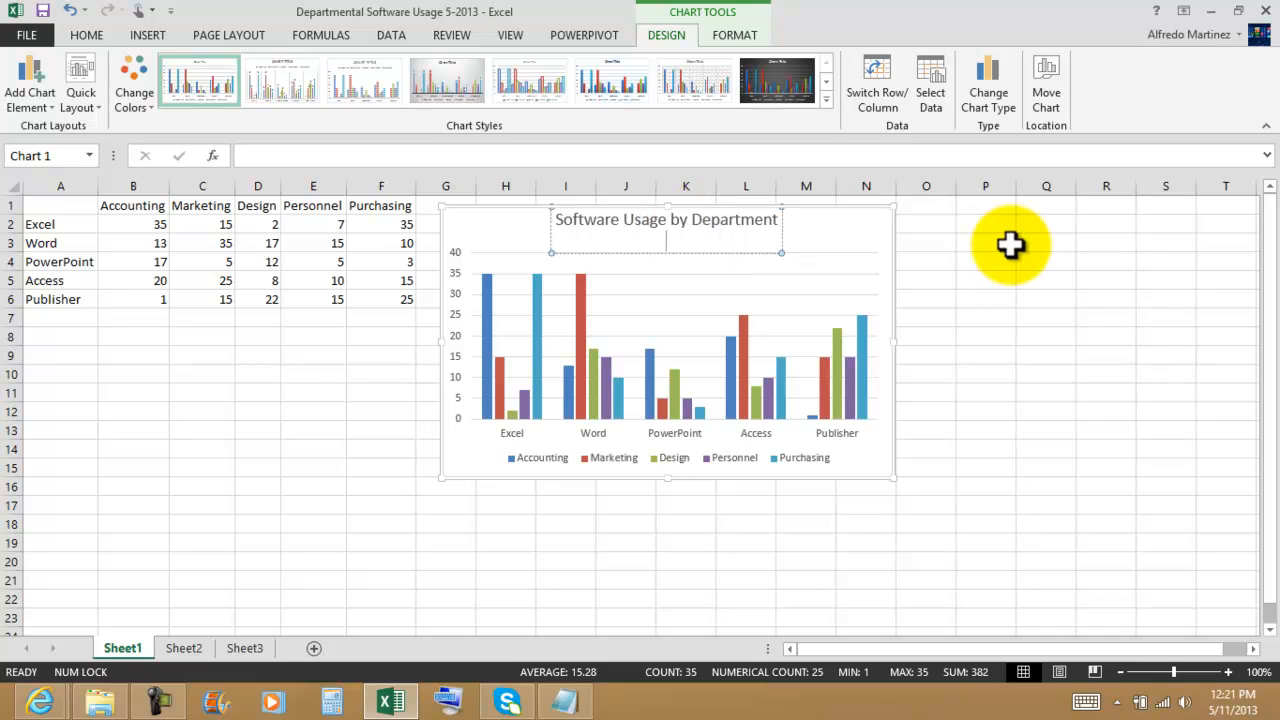
pyautogui.press('BackSpace')
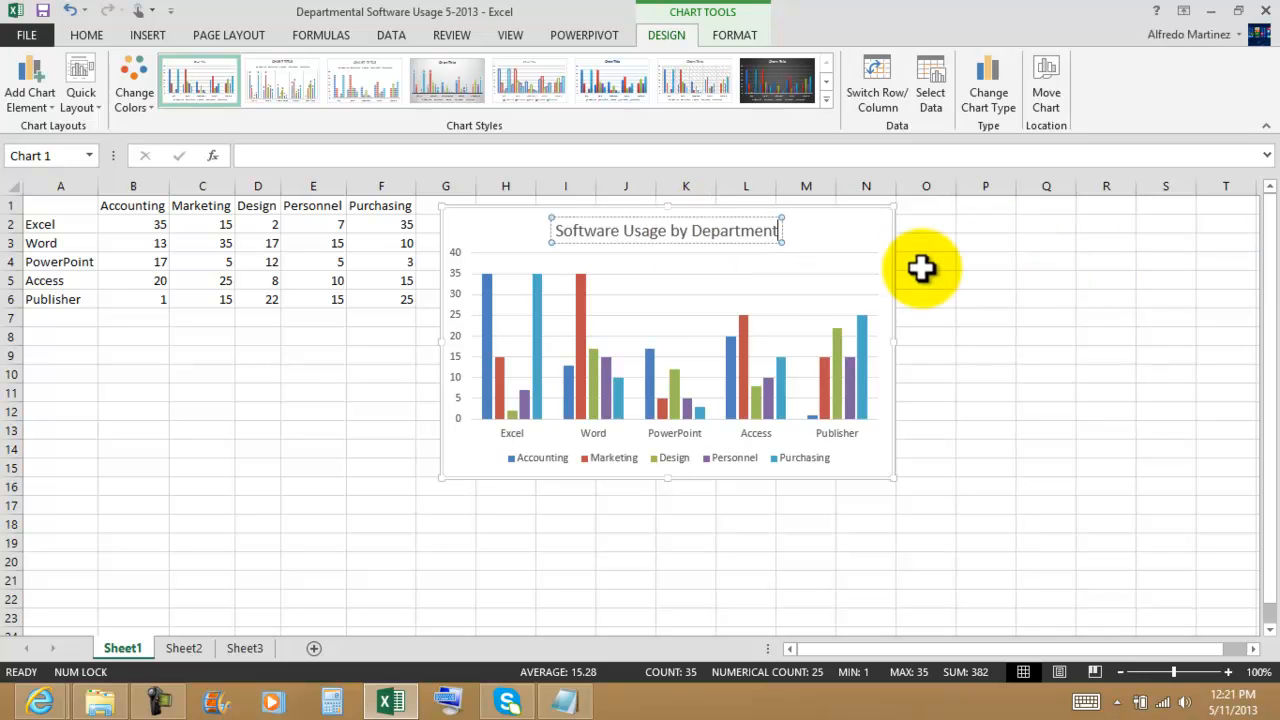
# Make the whole chart title bold
pyautogui.click(737, 243)
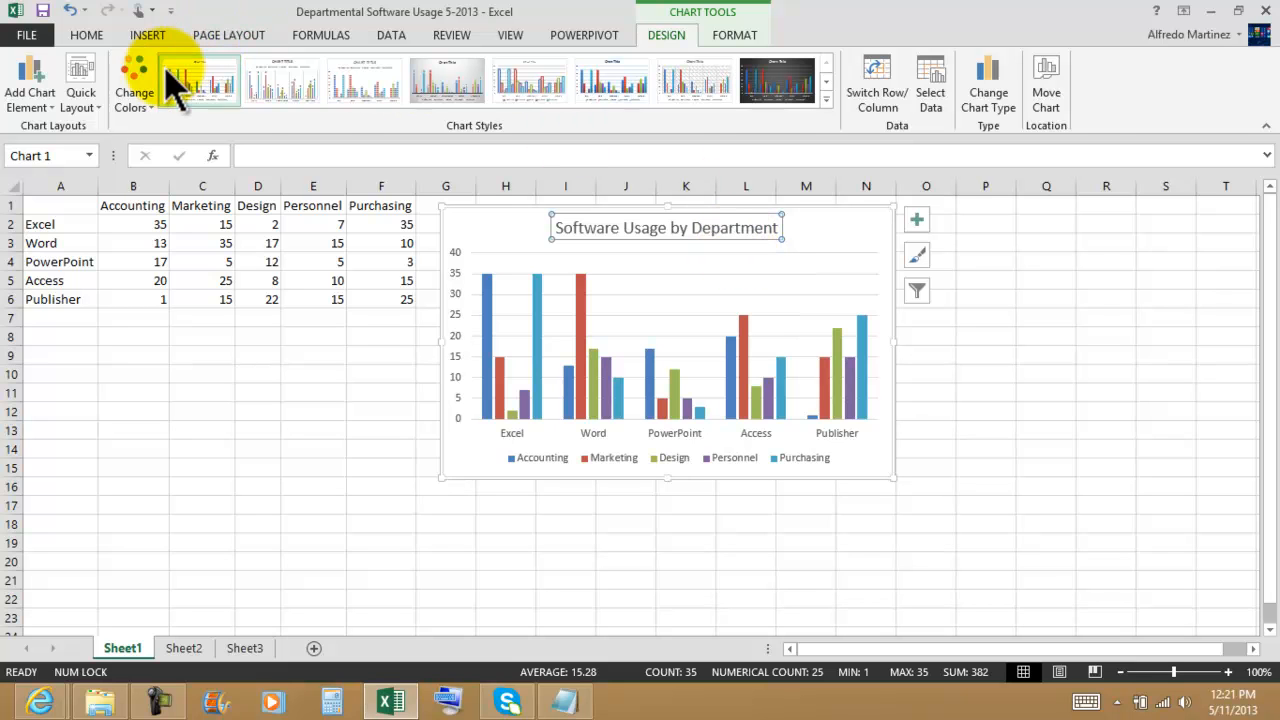
pyautogui.click(86, 38)
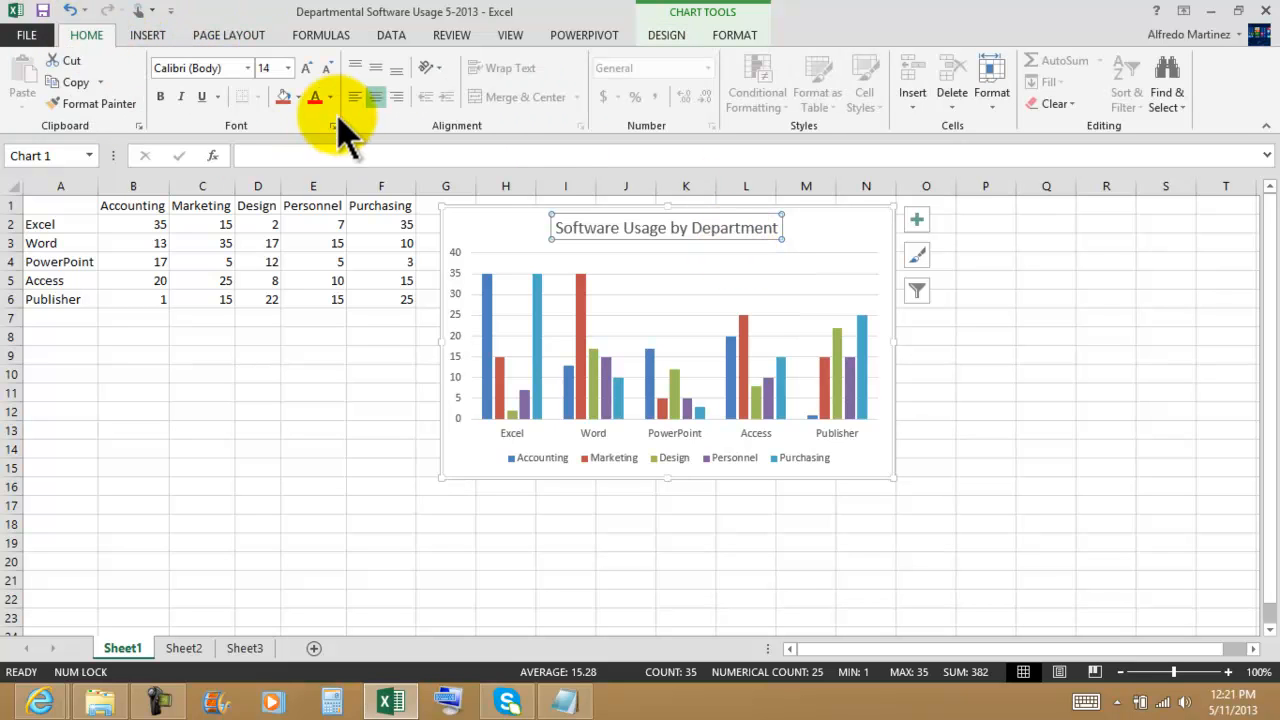
pyautogui.click(163, 96)
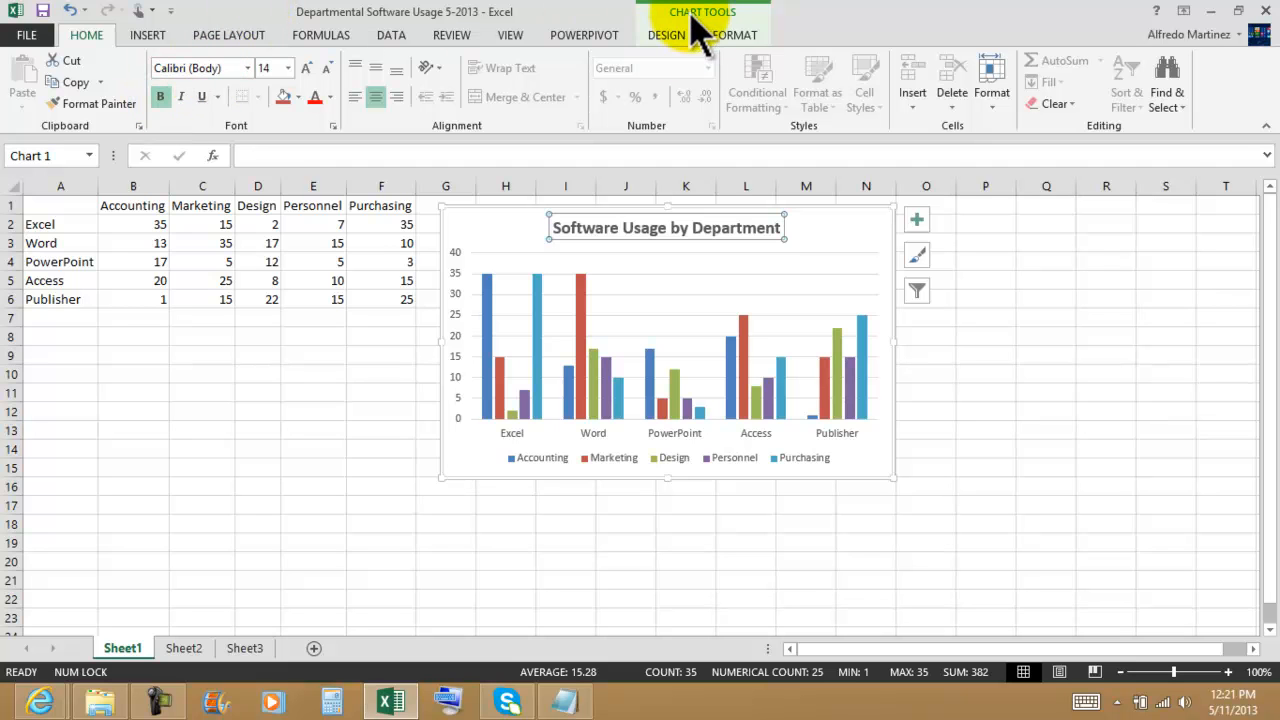
# Apply the glossy red filled shape style with white text to the chart title
pyautogui.click(668, 36)
pyautogui.click(735, 36)
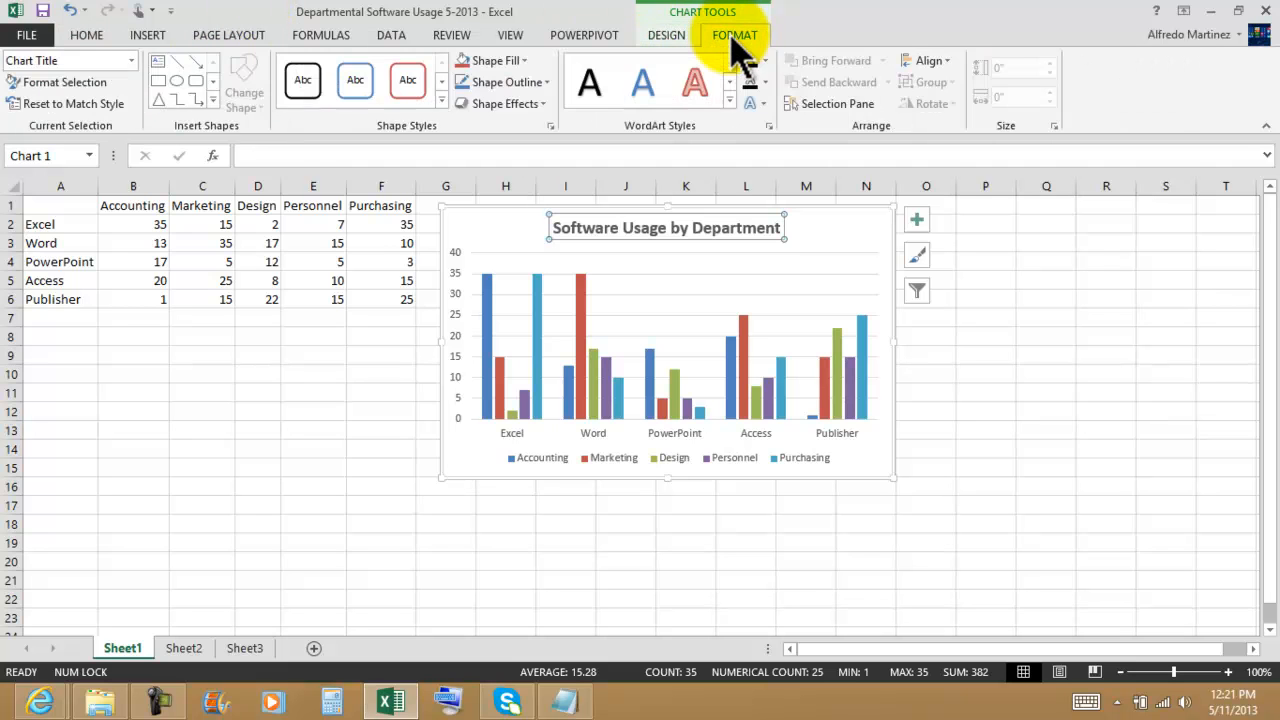
pyautogui.click(441, 101)
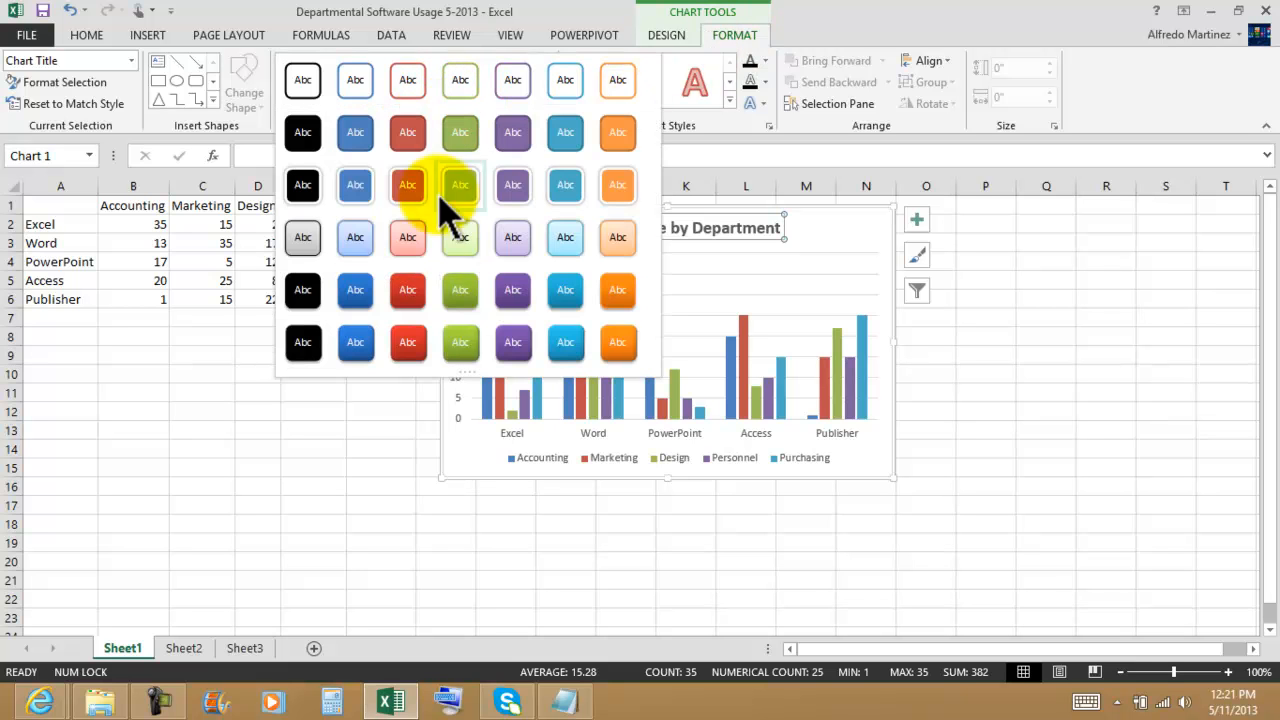
pyautogui.click(410, 345)
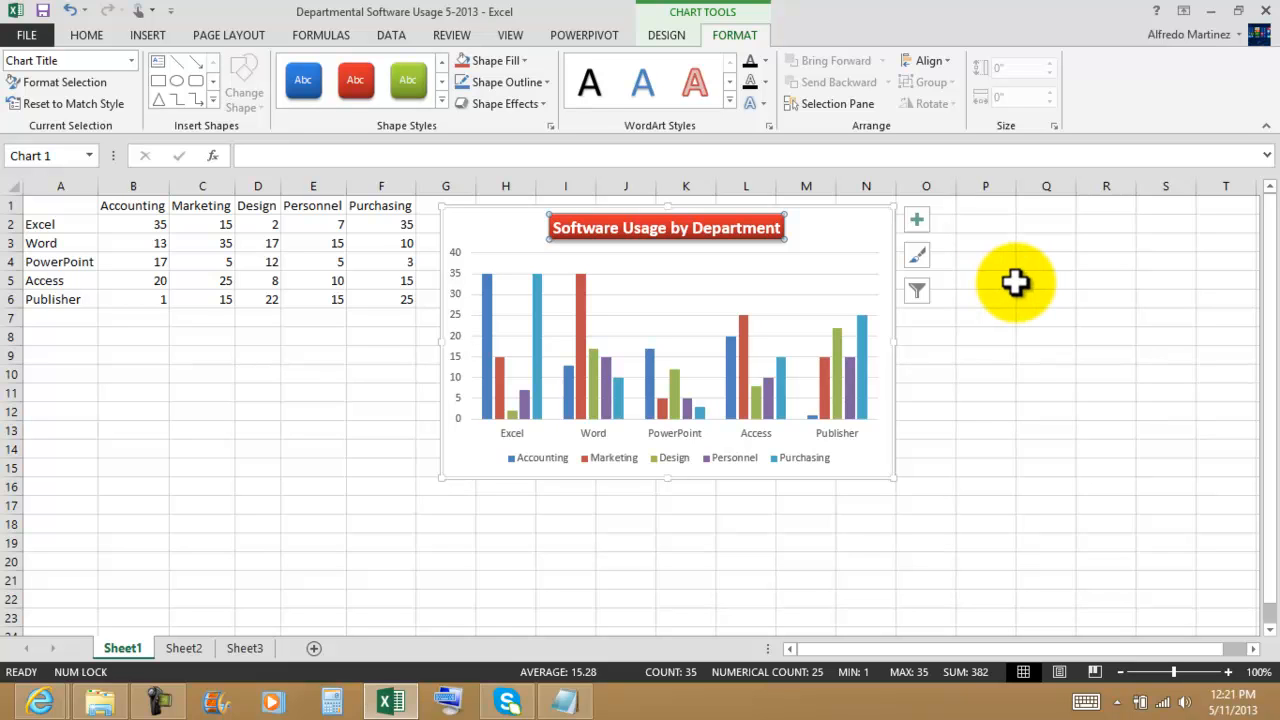
pyautogui.click(840, 238)
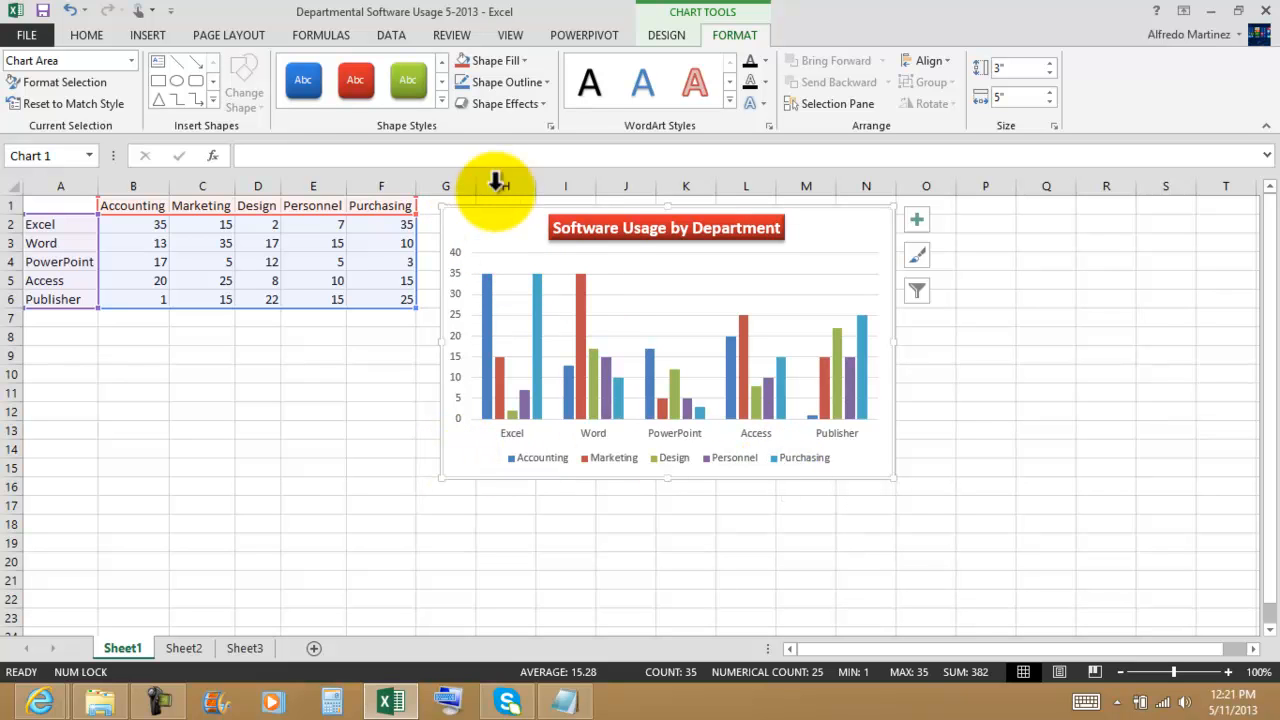
# Examine the chart elements that can be added, including axes, axis titles, data table, gridlines, legend and trendline options
pyautogui.click(670, 36)
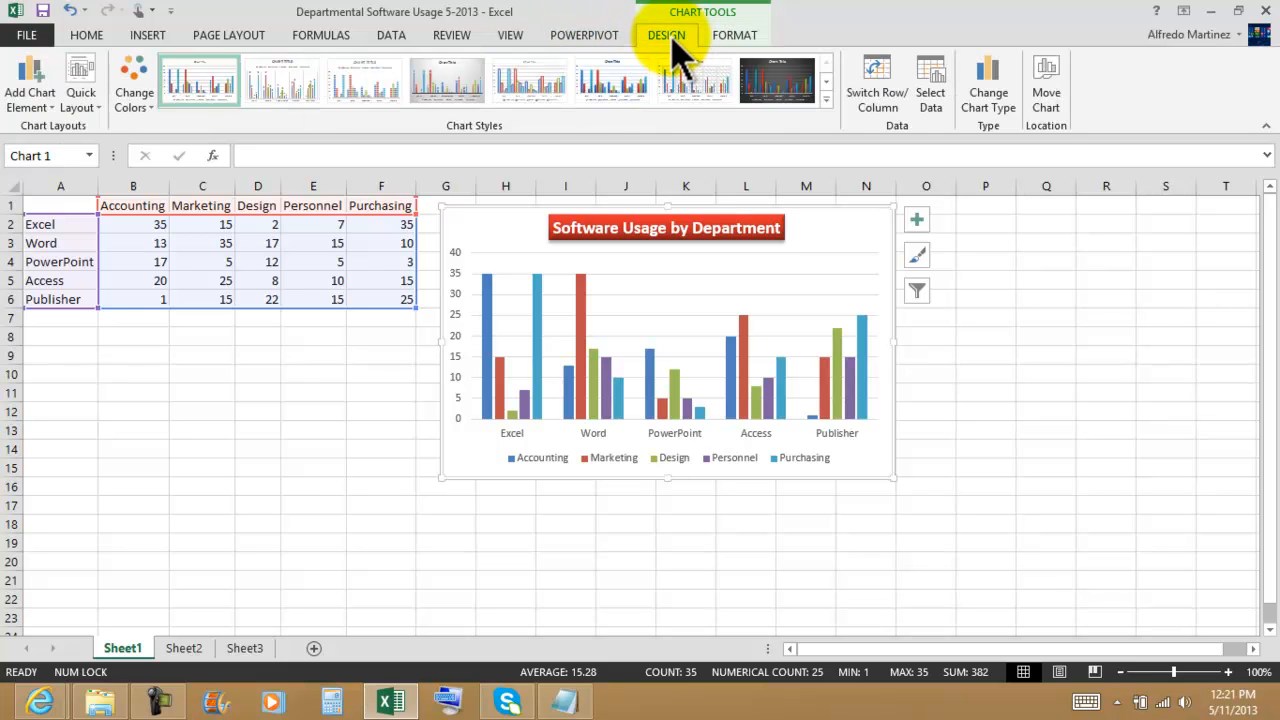
pyautogui.click(30, 100)
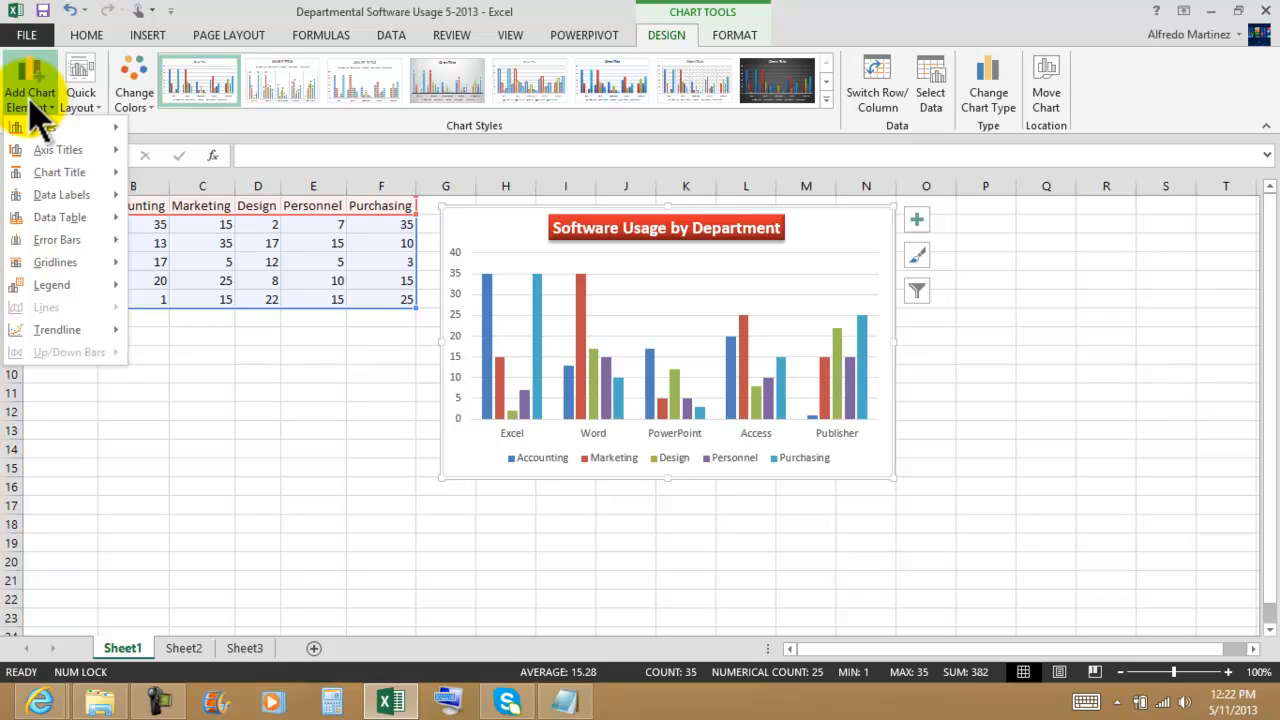
pyautogui.moveTo(45, 264)
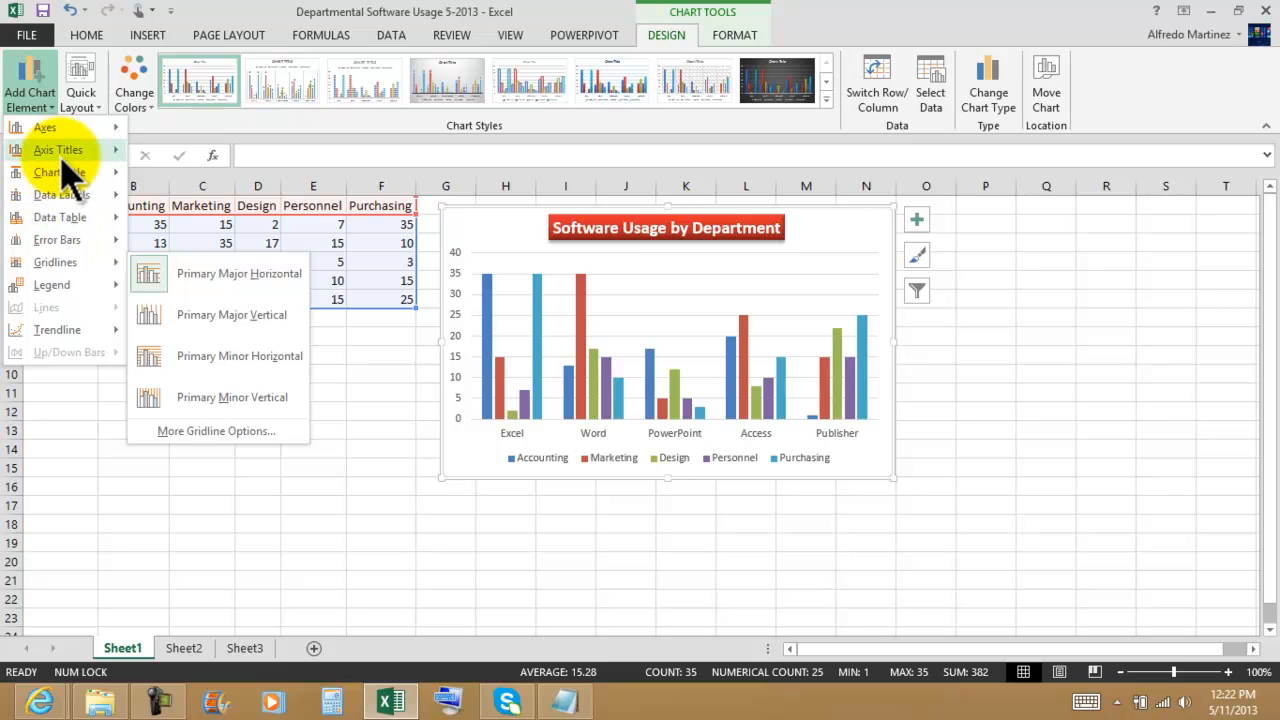
pyautogui.moveTo(66, 153)
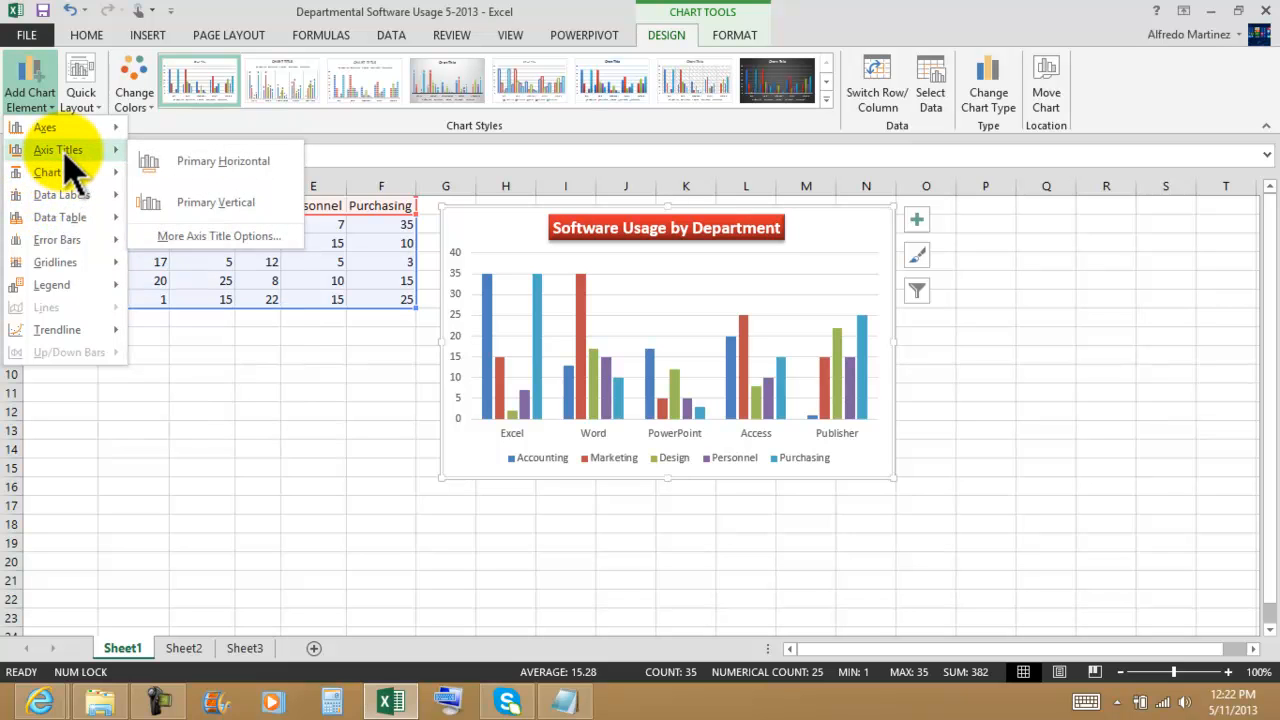
pyautogui.moveTo(57, 128)
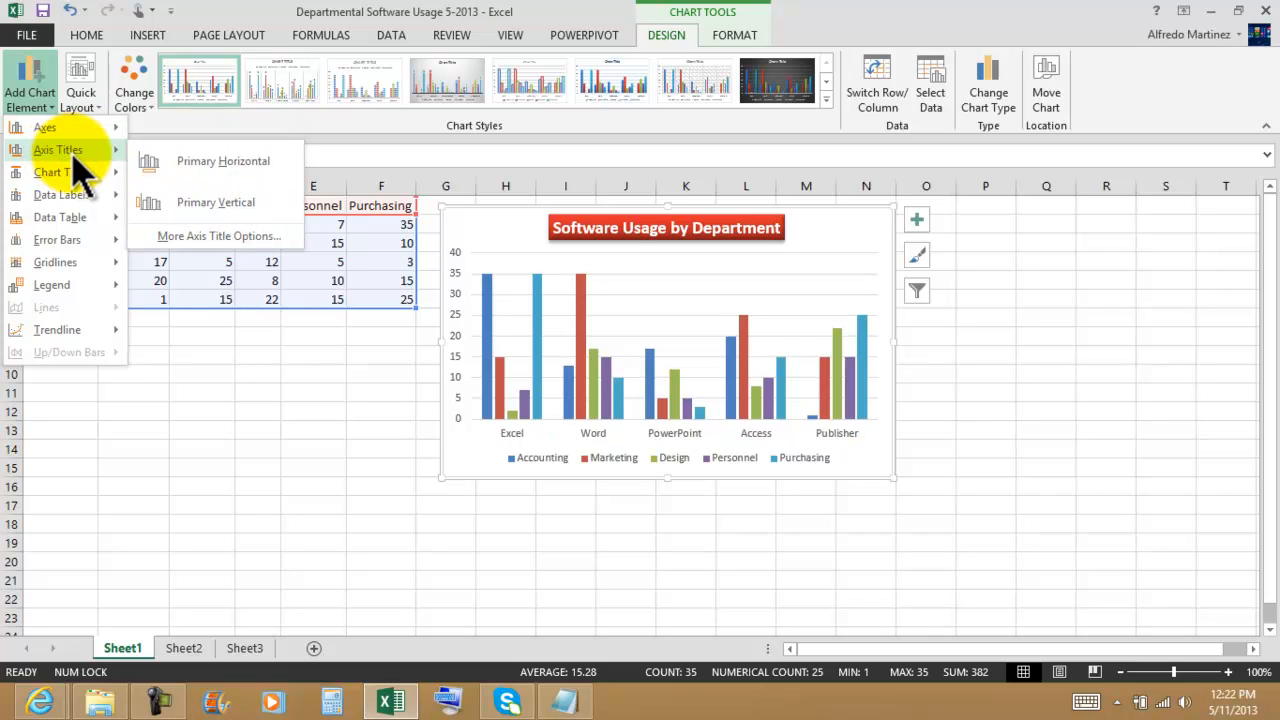
pyautogui.moveTo(70, 178)
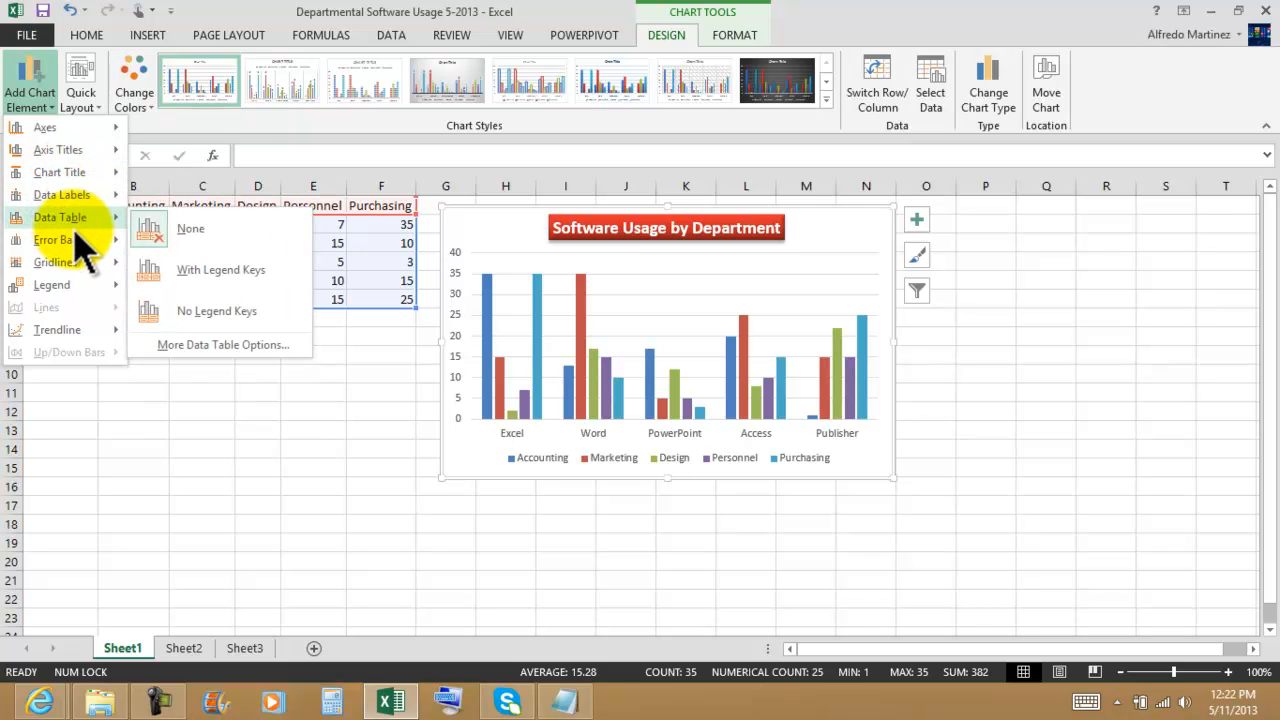
pyautogui.moveTo(72, 240)
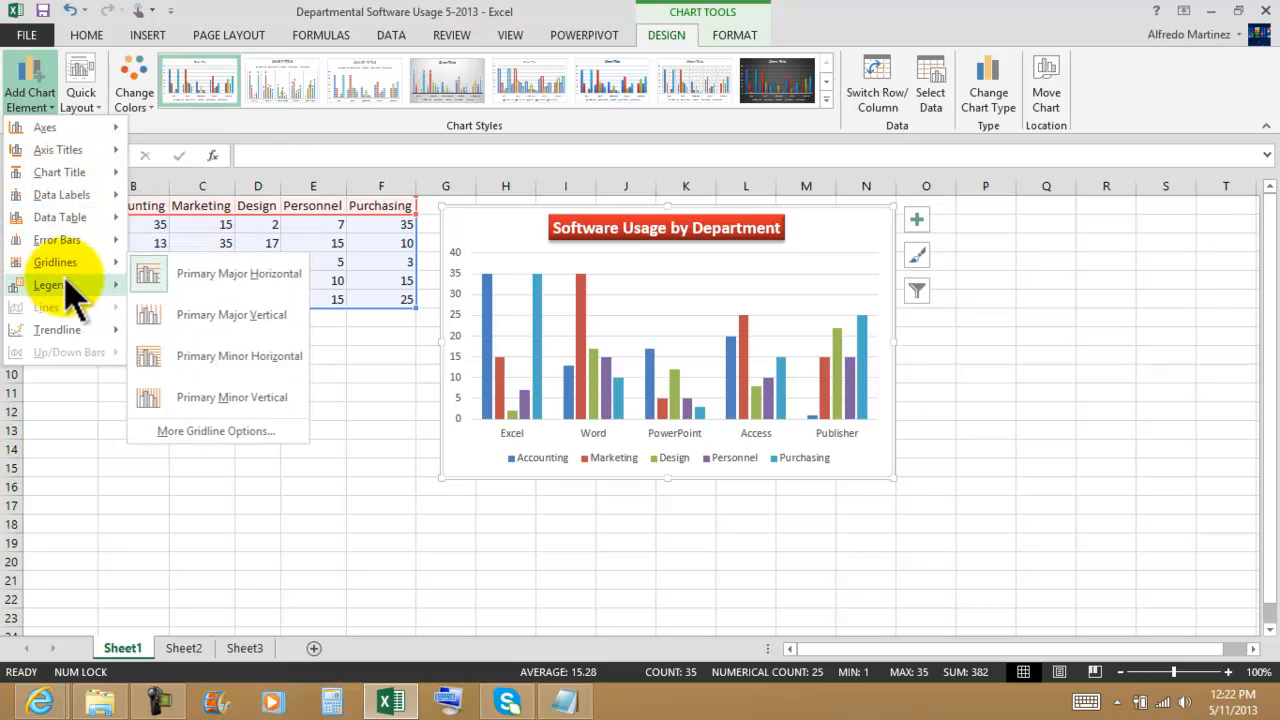
pyautogui.moveTo(62, 286)
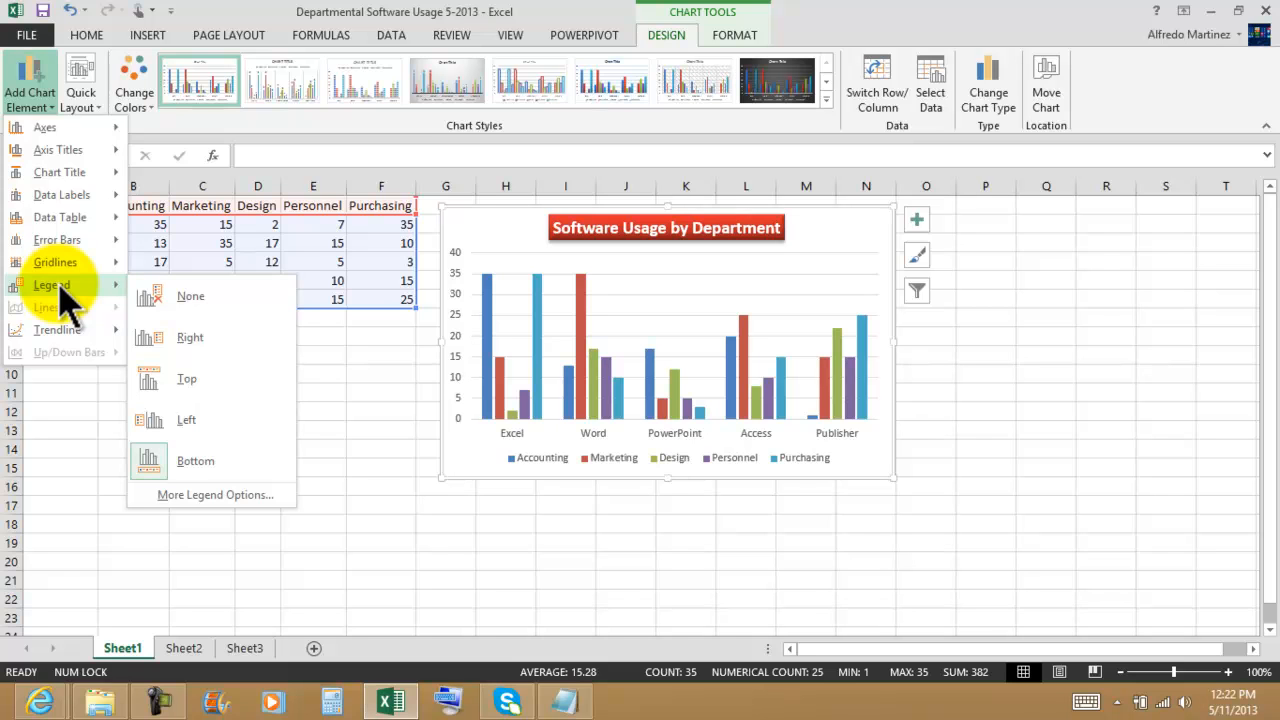
pyautogui.moveTo(62, 332)
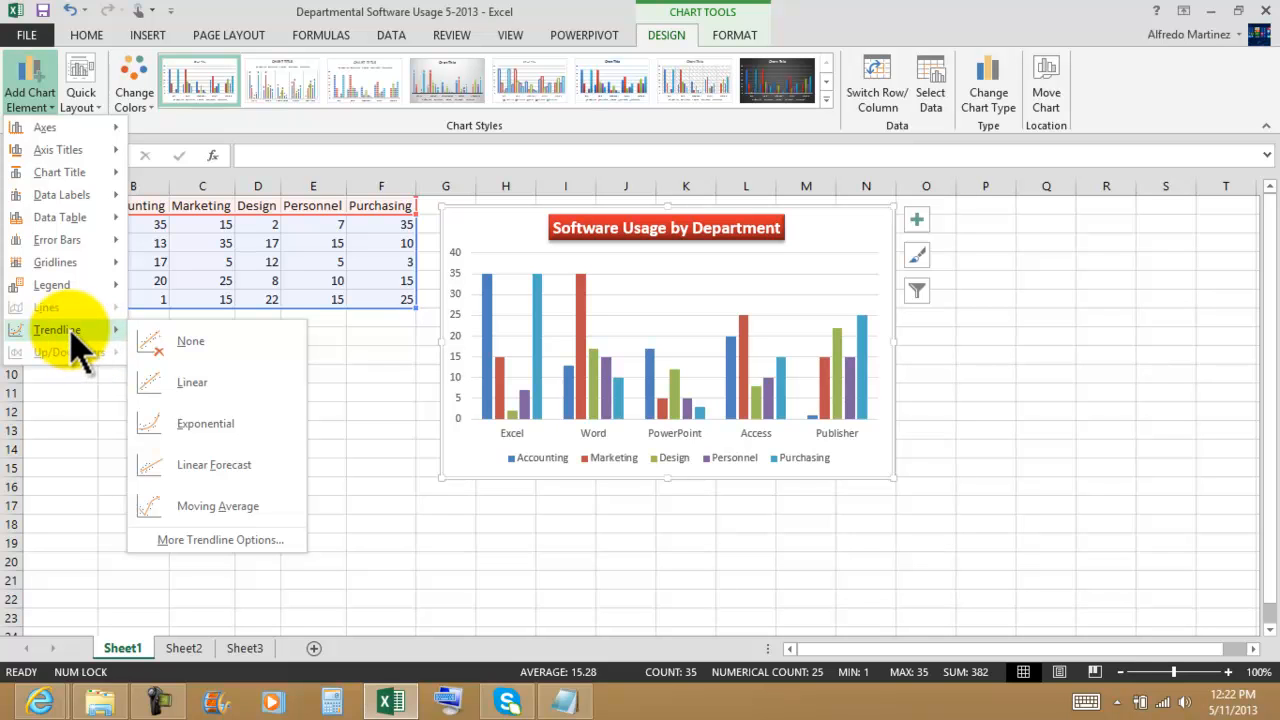
# Apply the quick layout Layout 7 to the chart and set its vertical axis title to "Number of Users"
pyautogui.click(88, 100)
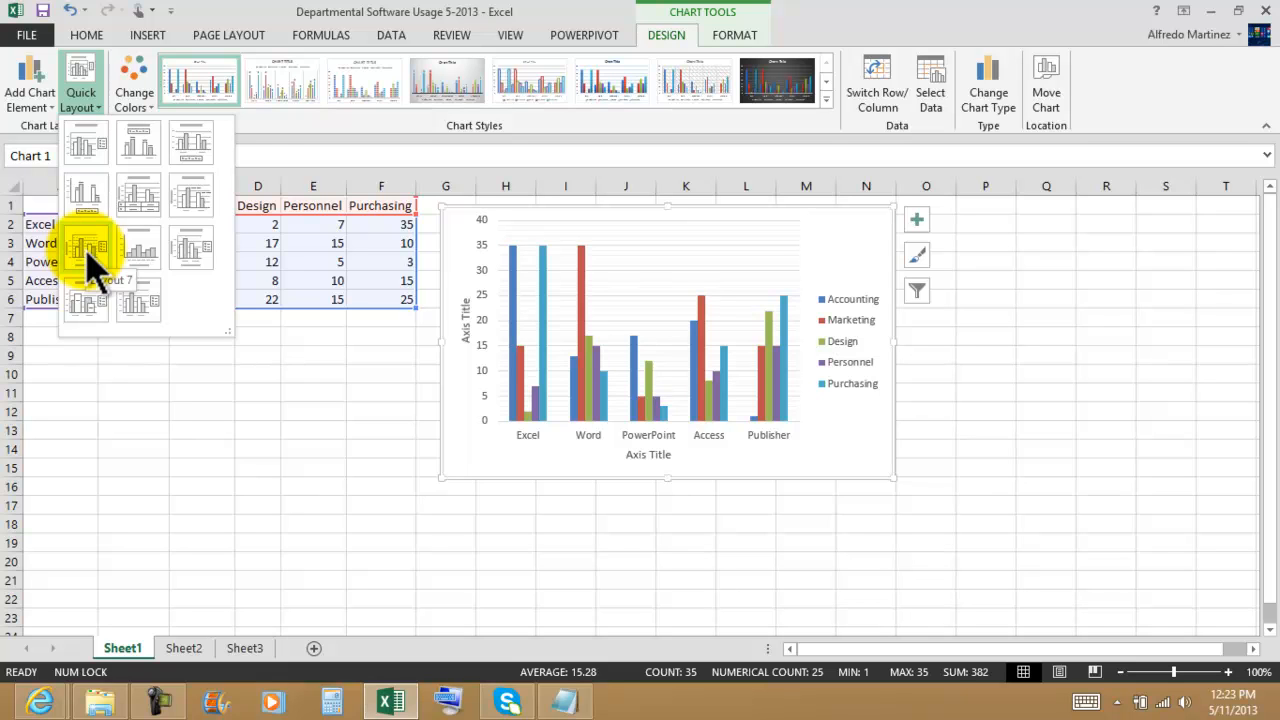
pyautogui.click(87, 250)
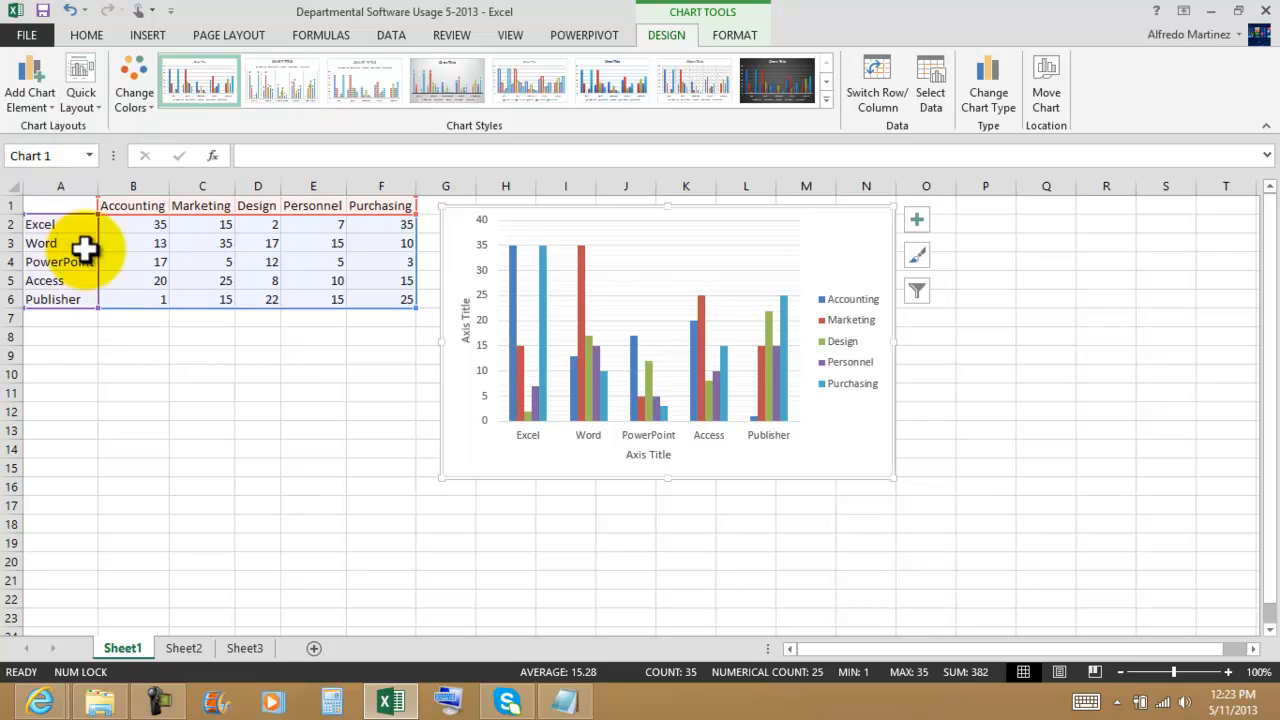
pyautogui.click(476, 322)
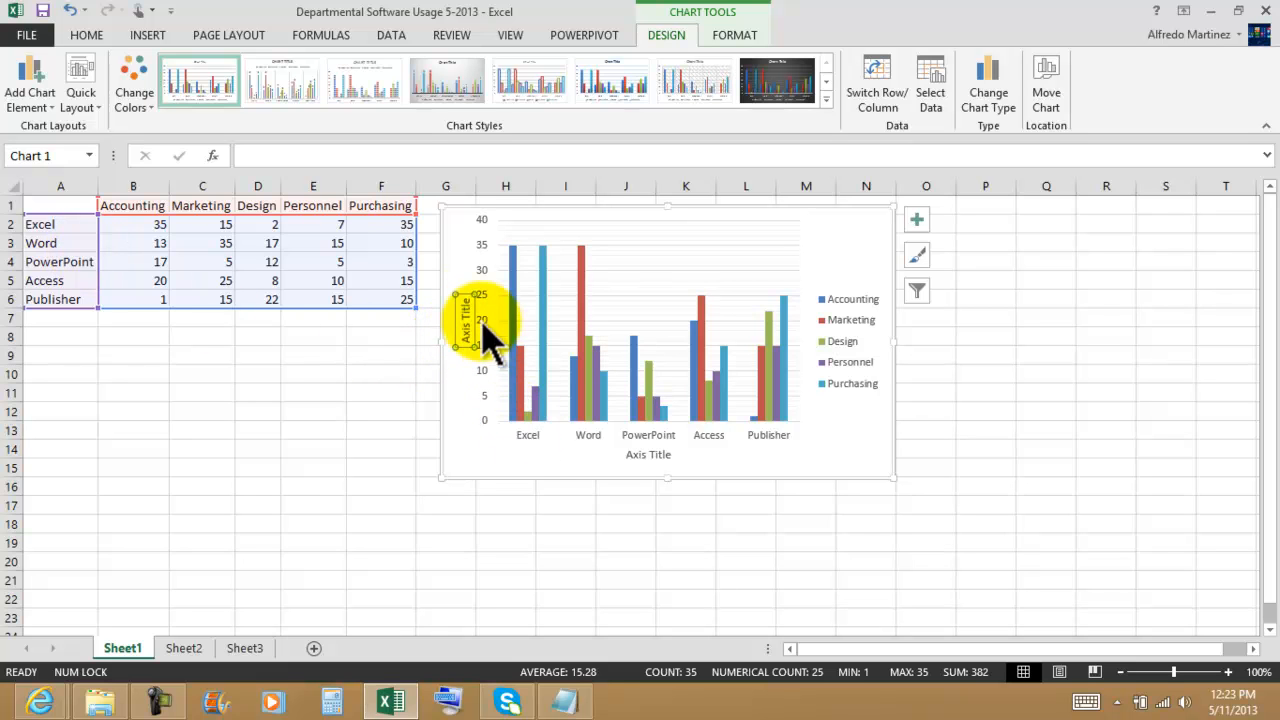
pyautogui.tripleClick(474, 326)
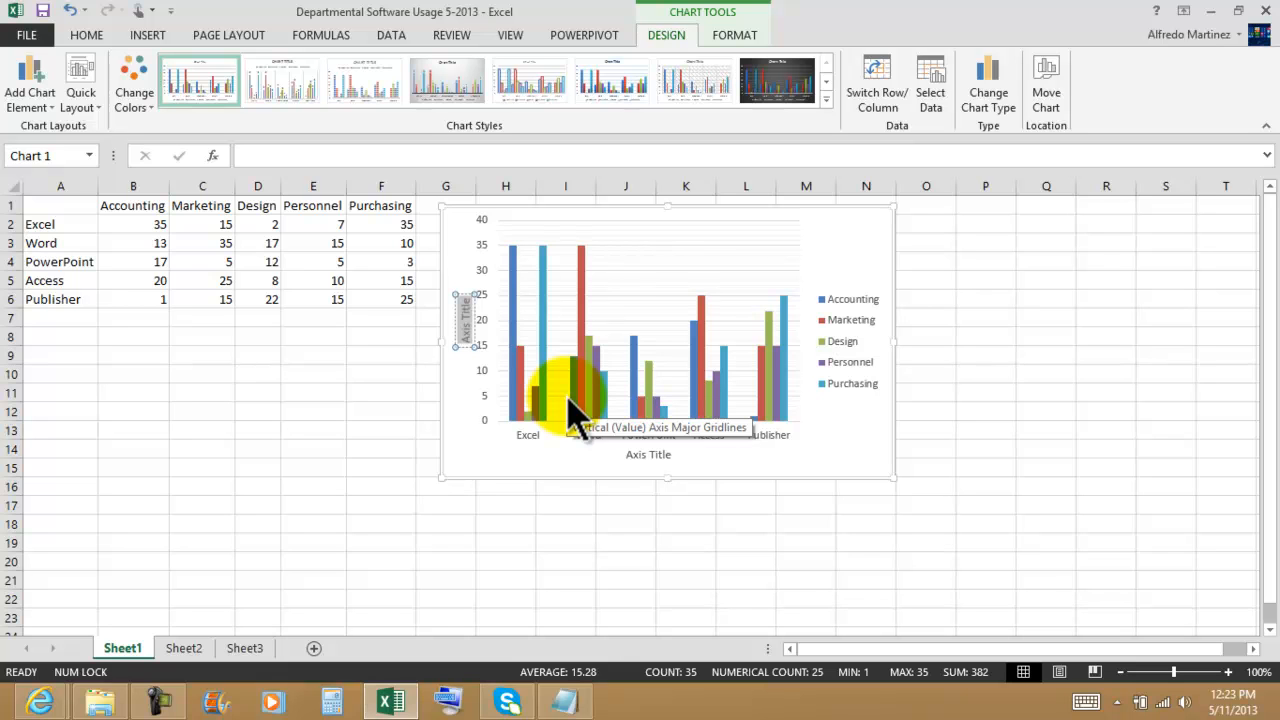
pyautogui.write('Number')
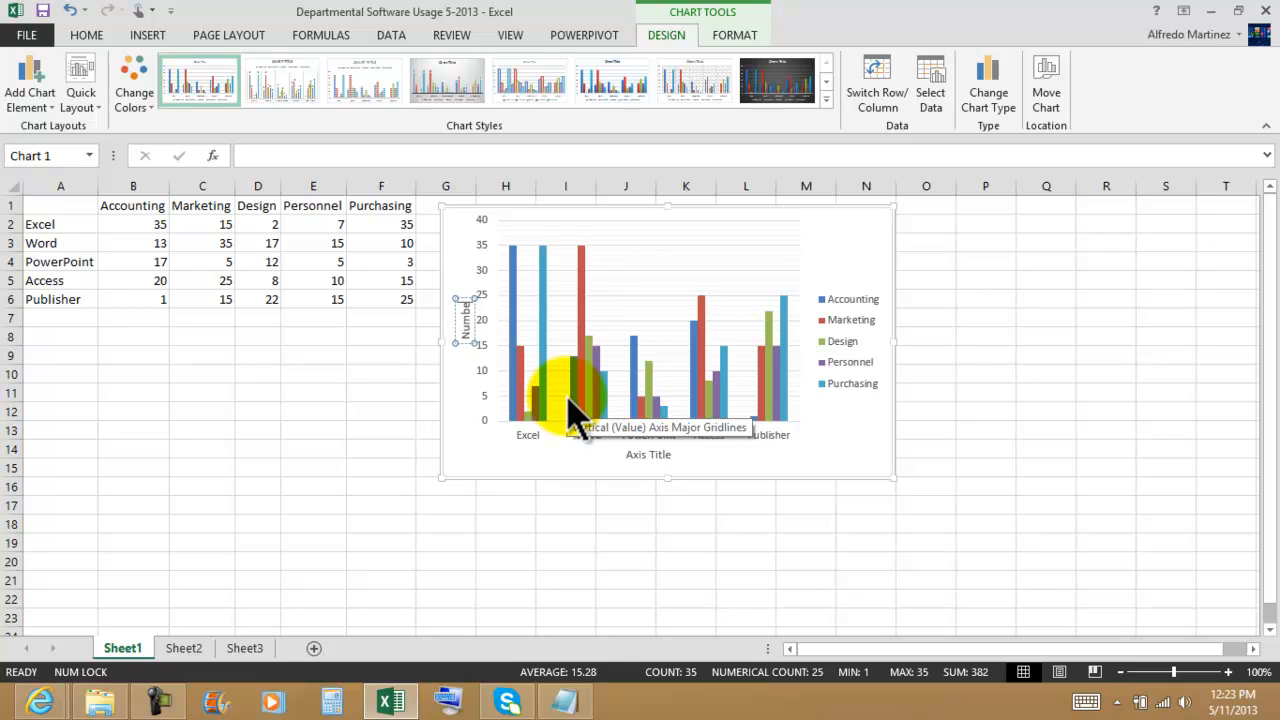
pyautogui.write(' of User')
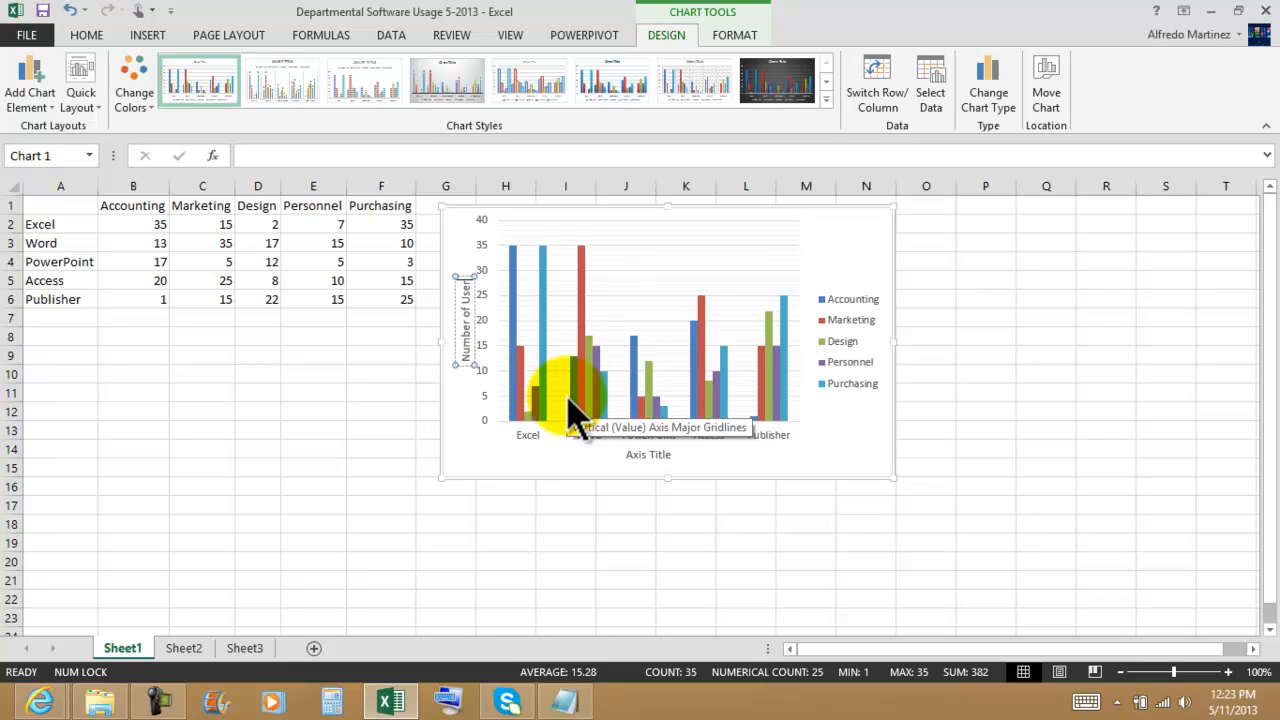
pyautogui.write('s')
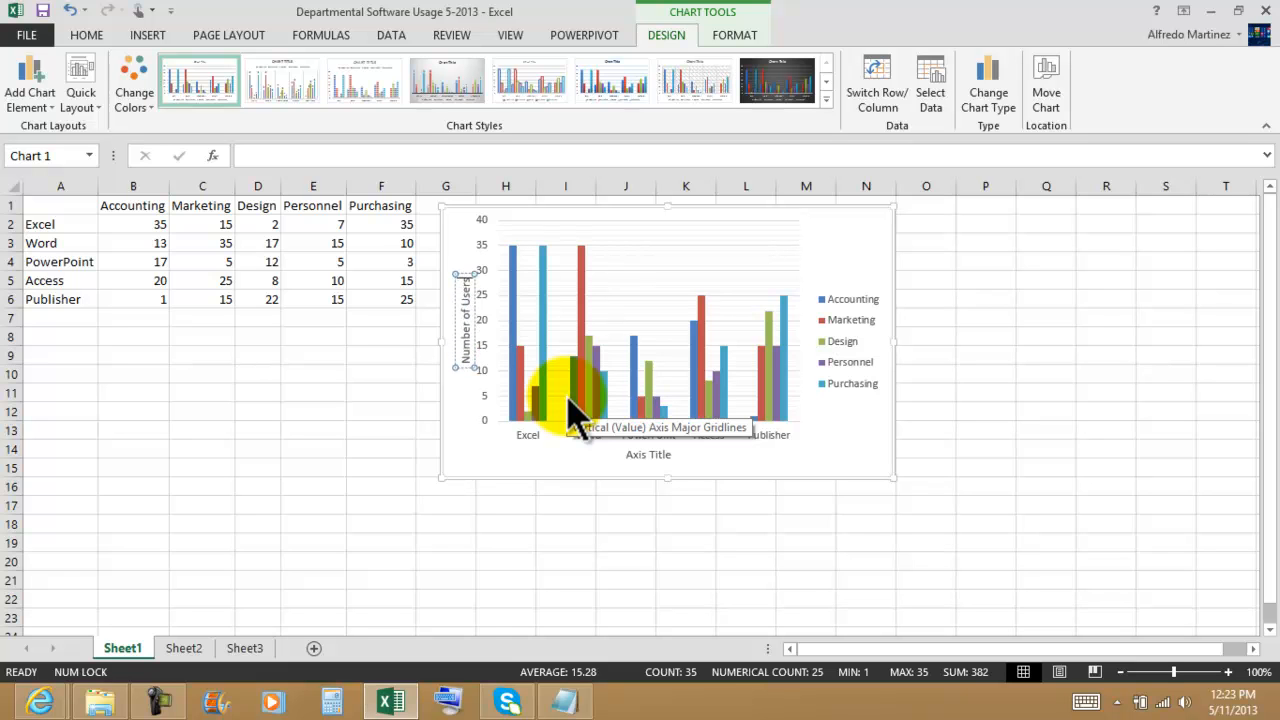
# Replace the placeholder horizontal axis title with "Software"
pyautogui.click(649, 460)
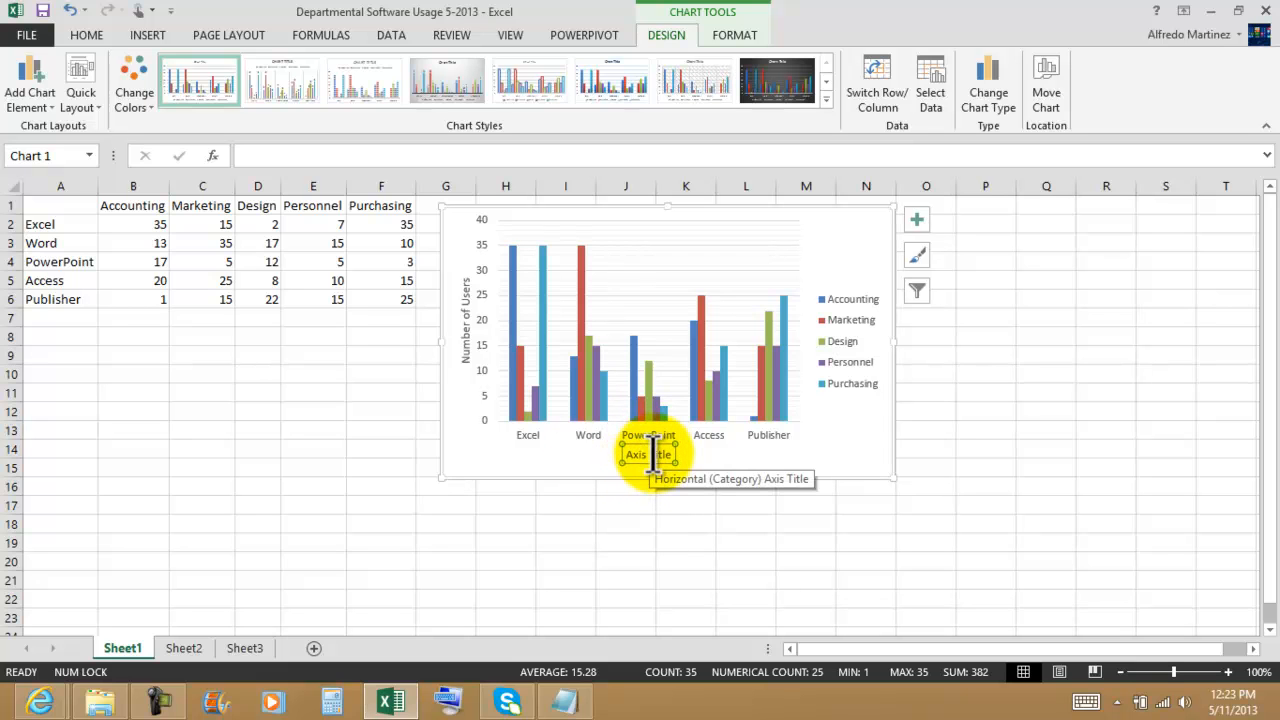
pyautogui.tripleClick(652, 457)
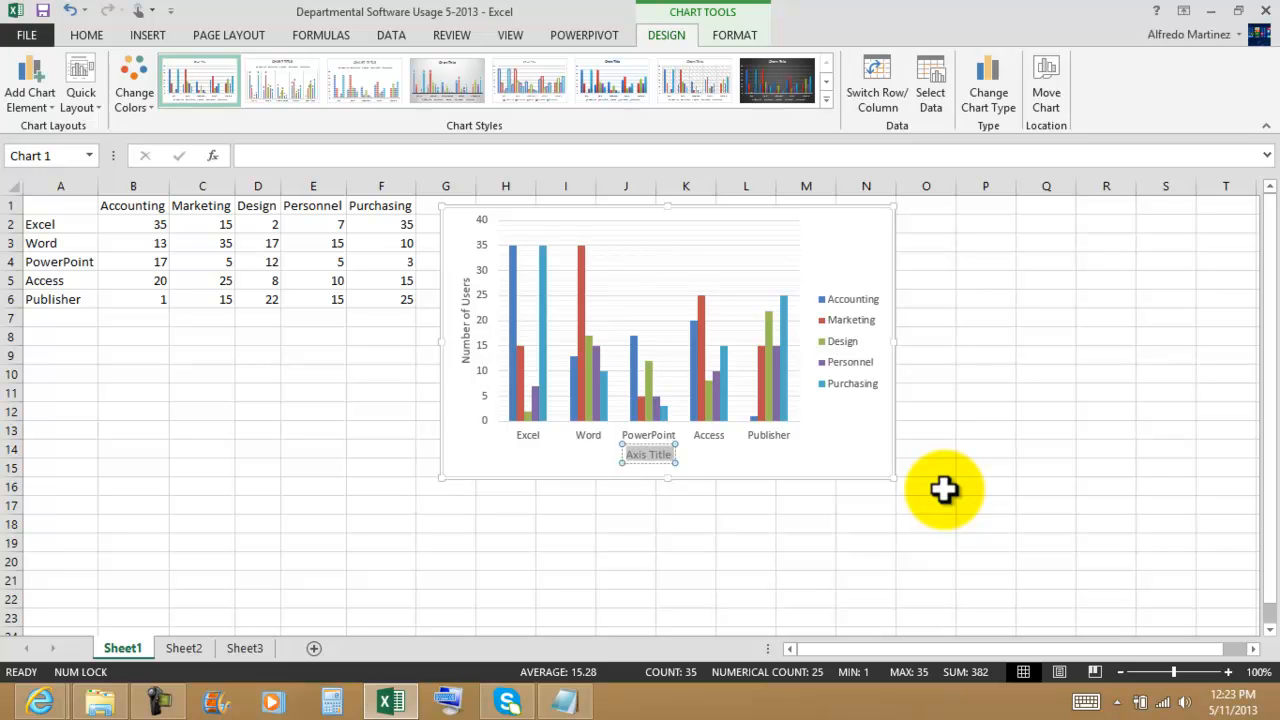
pyautogui.write('Software')
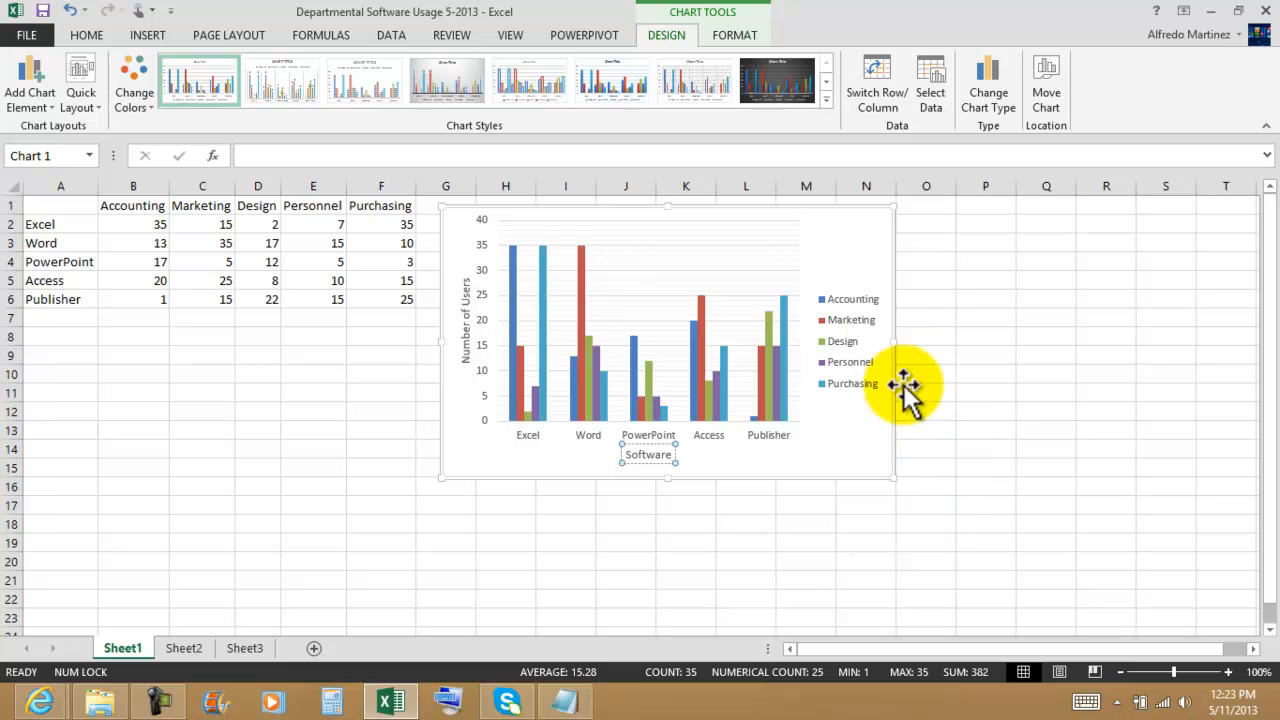
pyautogui.click(857, 252)
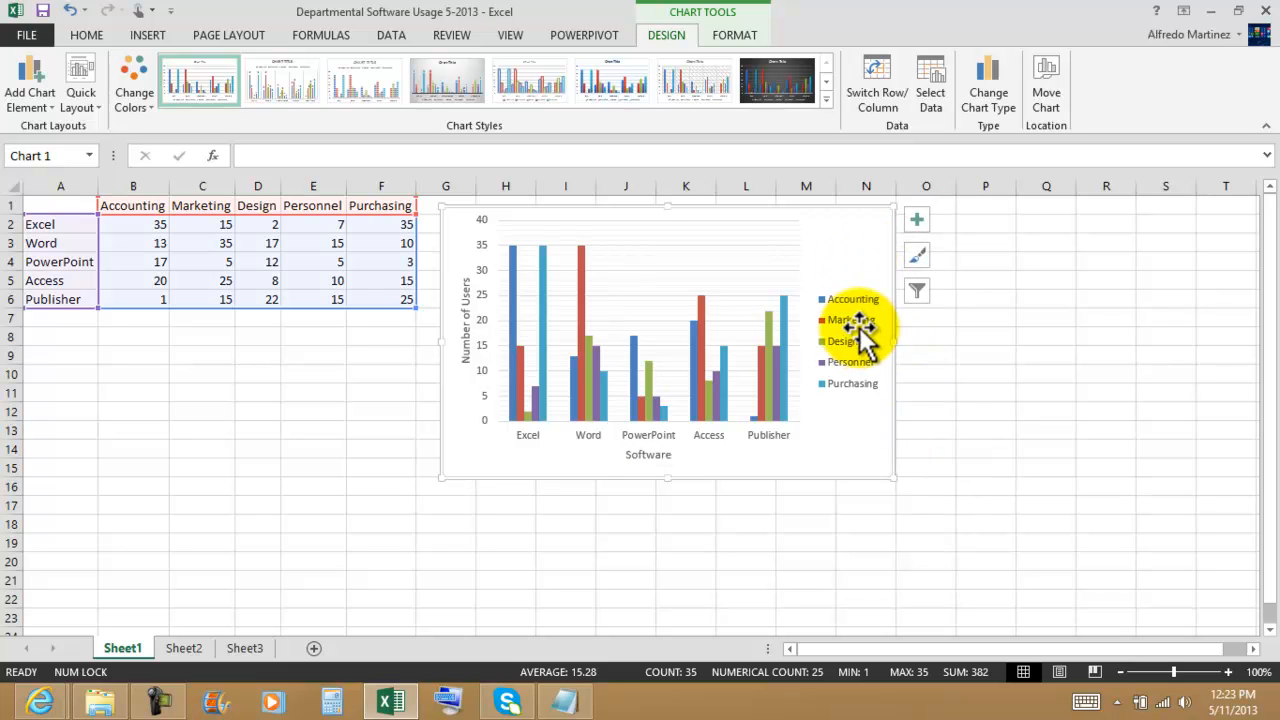
# Add a chart title element positioned above the chart
pyautogui.click(741, 40)
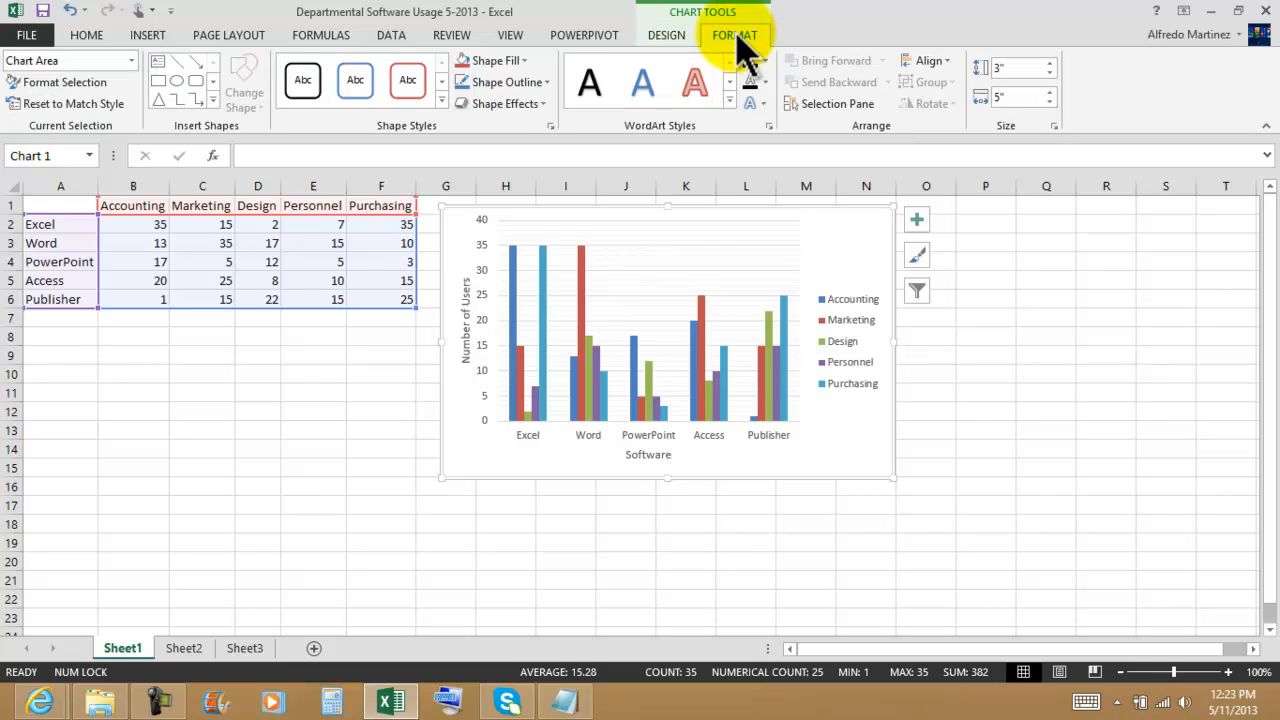
pyautogui.click(665, 38)
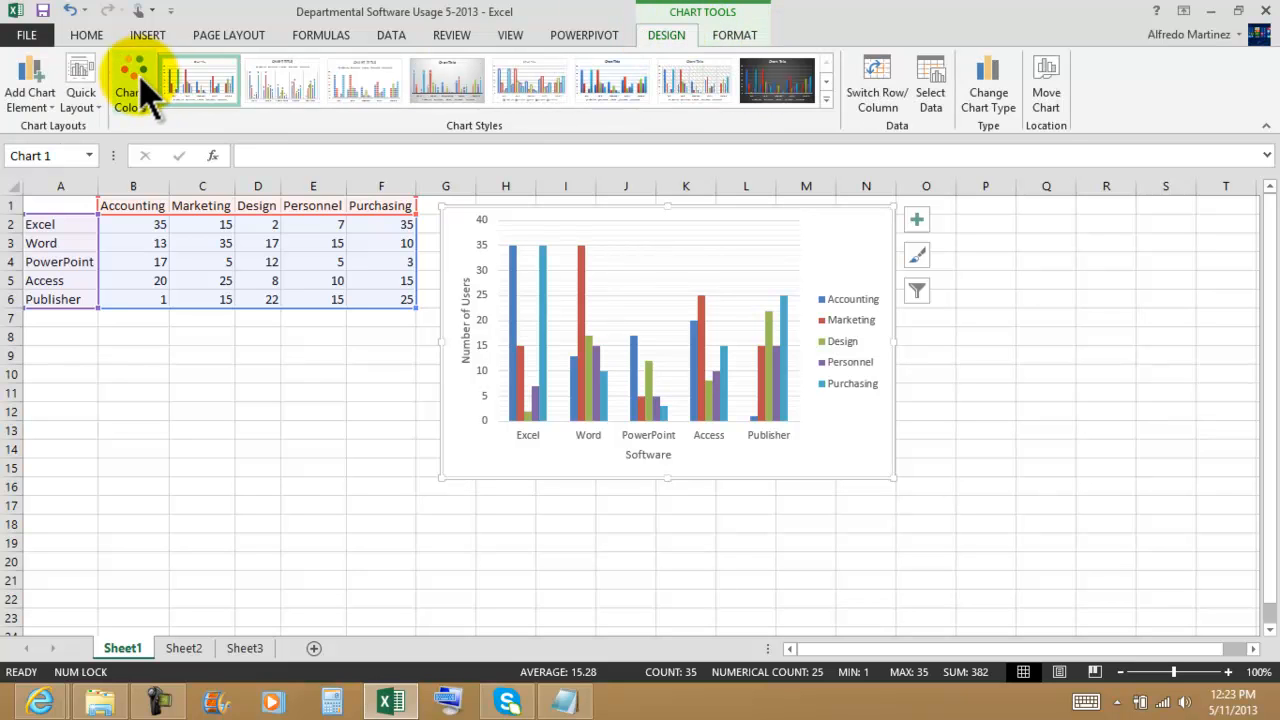
pyautogui.click(33, 92)
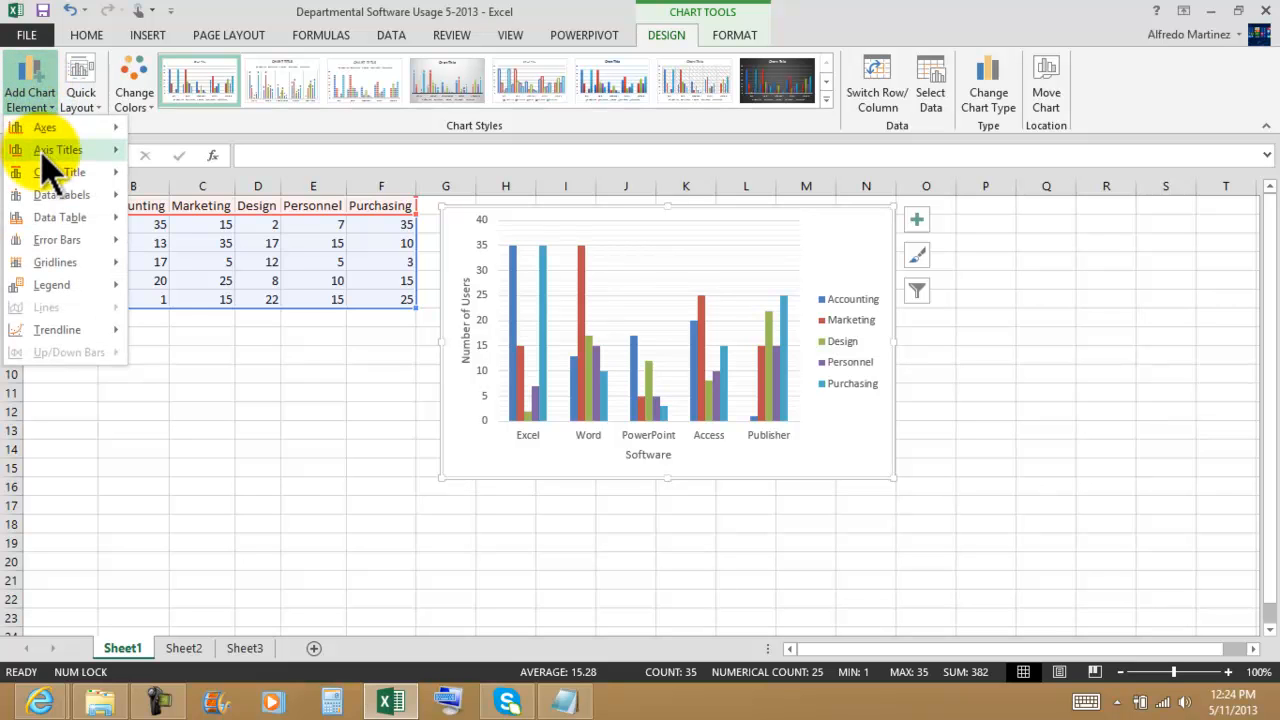
pyautogui.moveTo(50, 178)
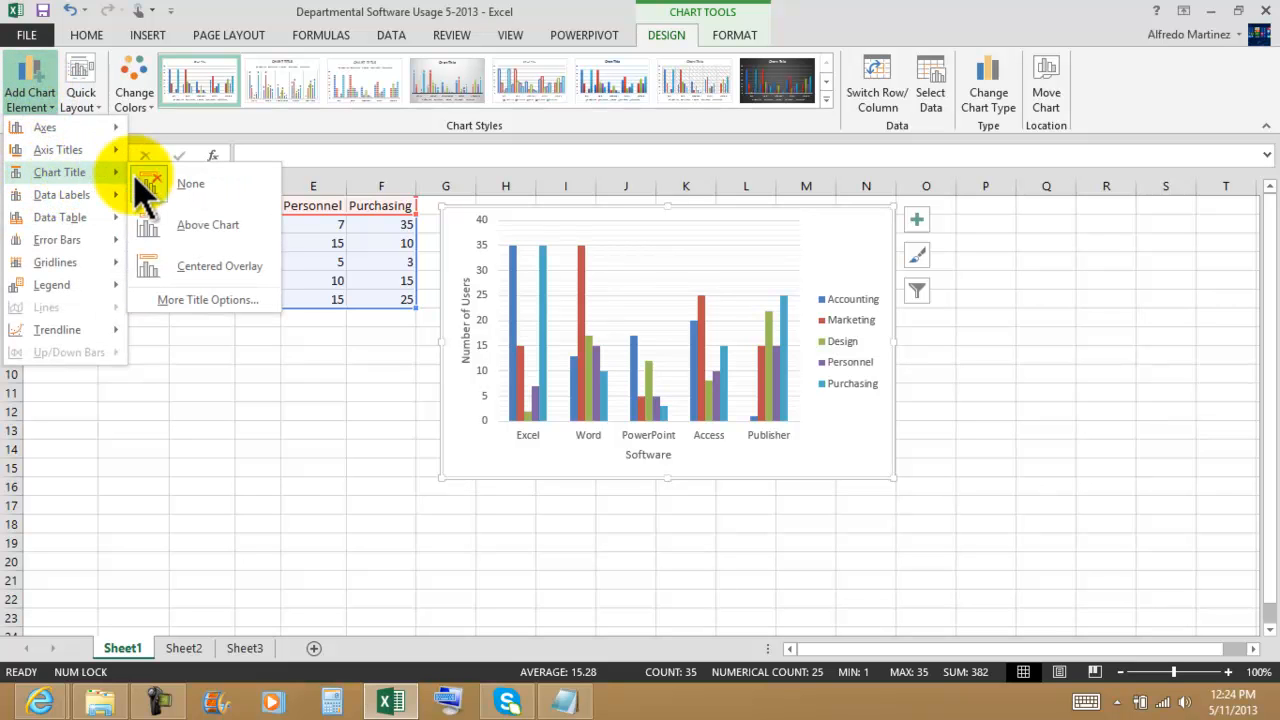
pyautogui.click(203, 225)
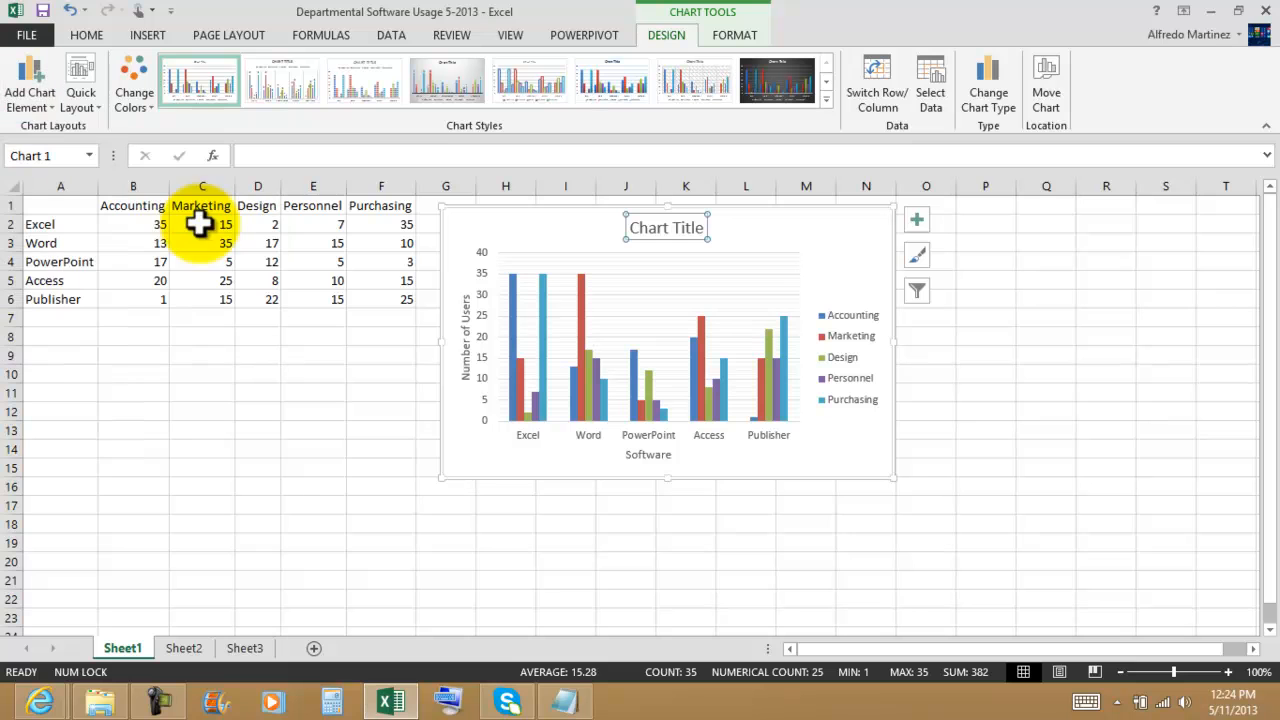
# Replace the new title's placeholder text with "Software Usage by Department"
pyautogui.tripleClick(675, 227)
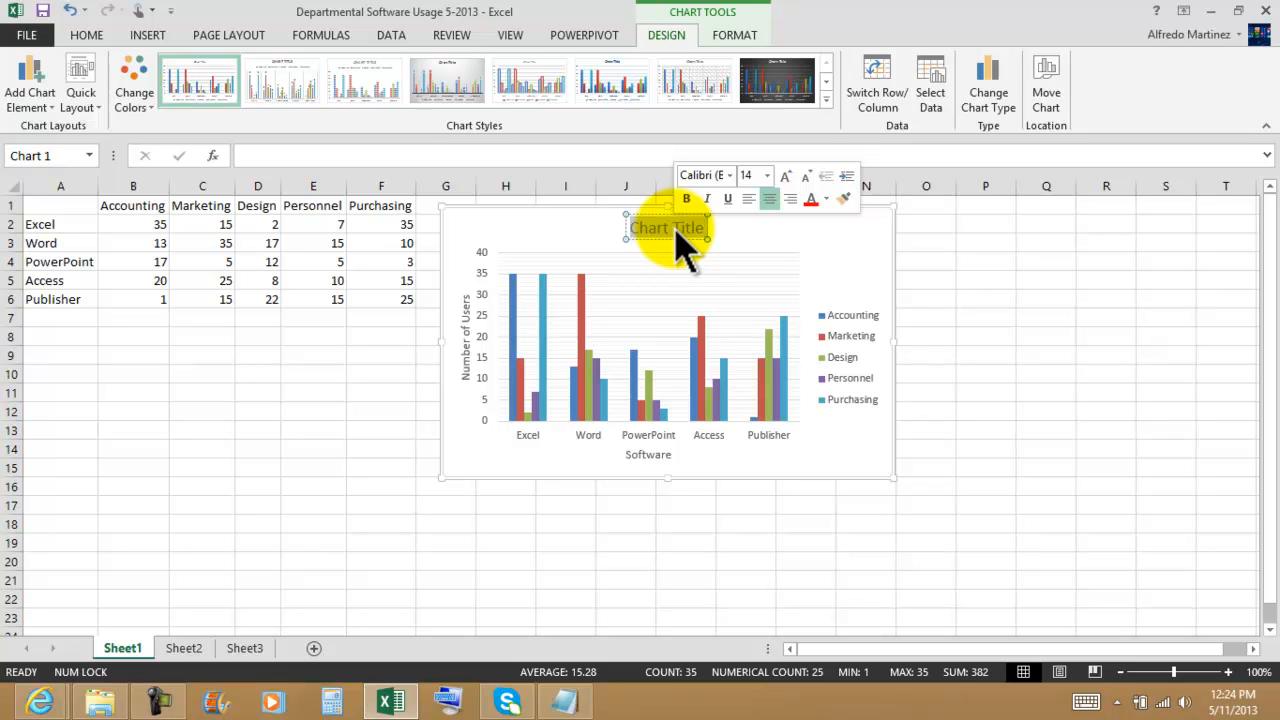
pyautogui.write('Sc')
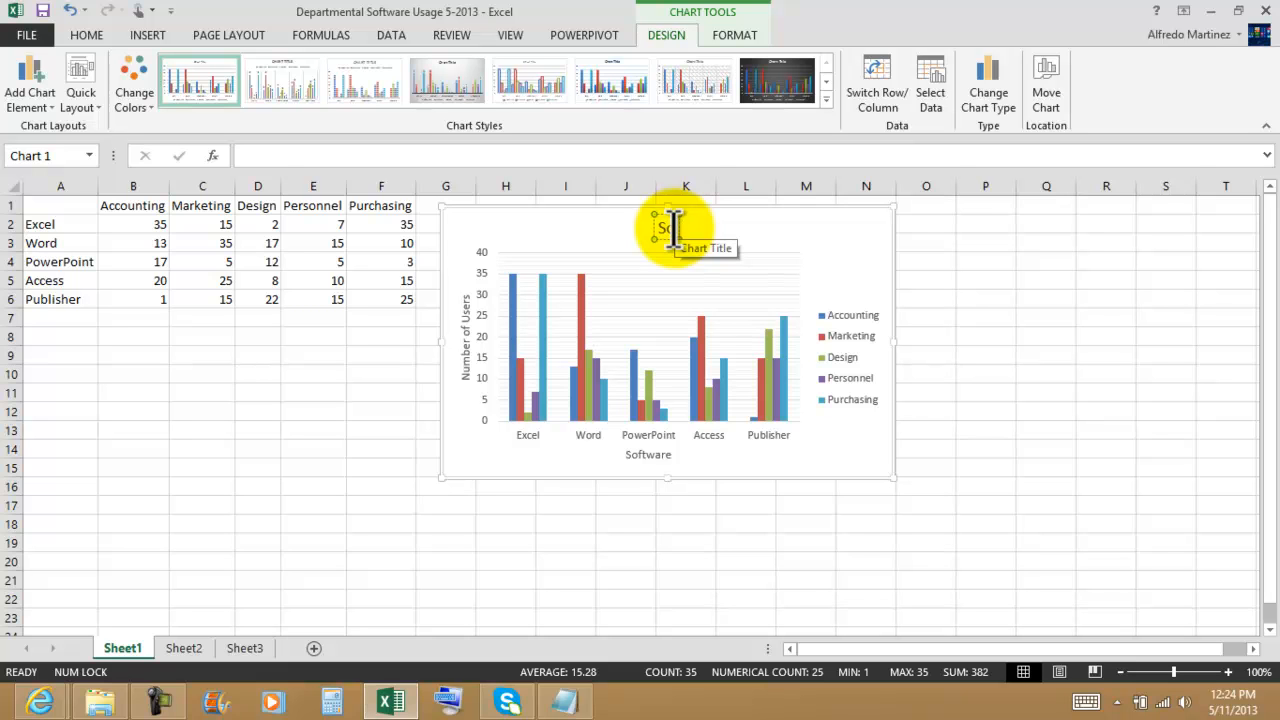
pyautogui.write('ft')
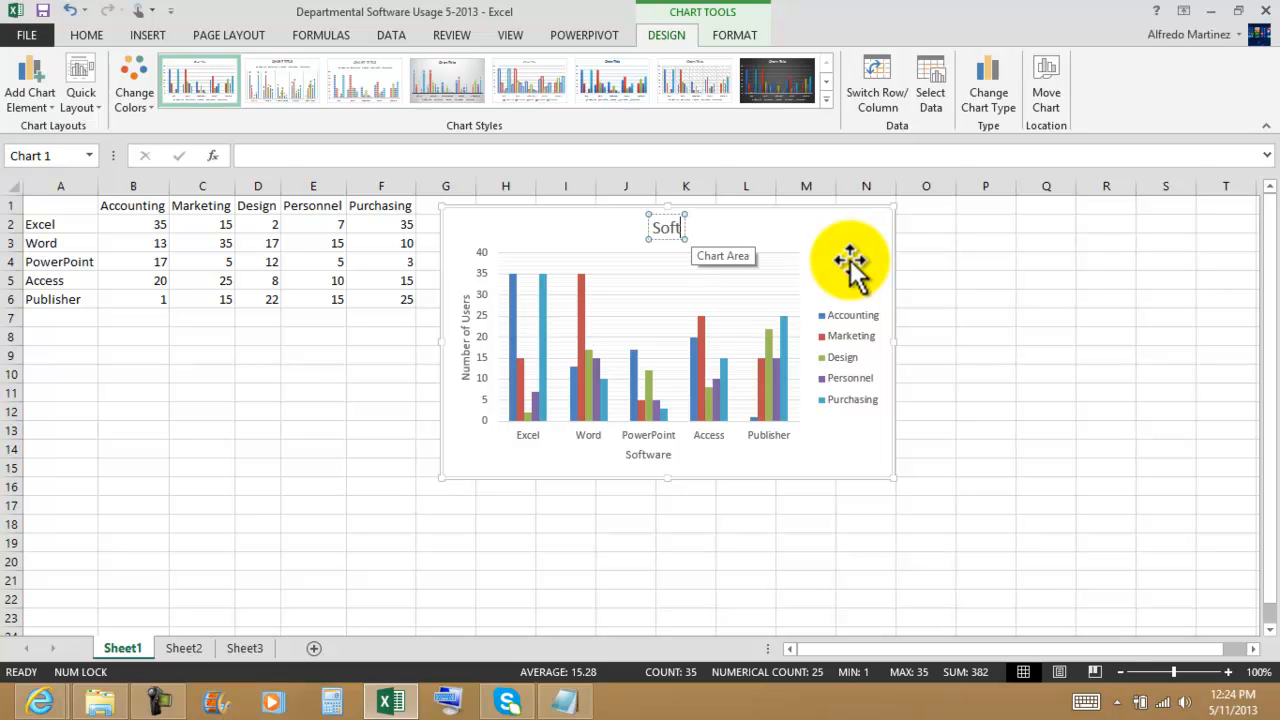
pyautogui.write('ware')
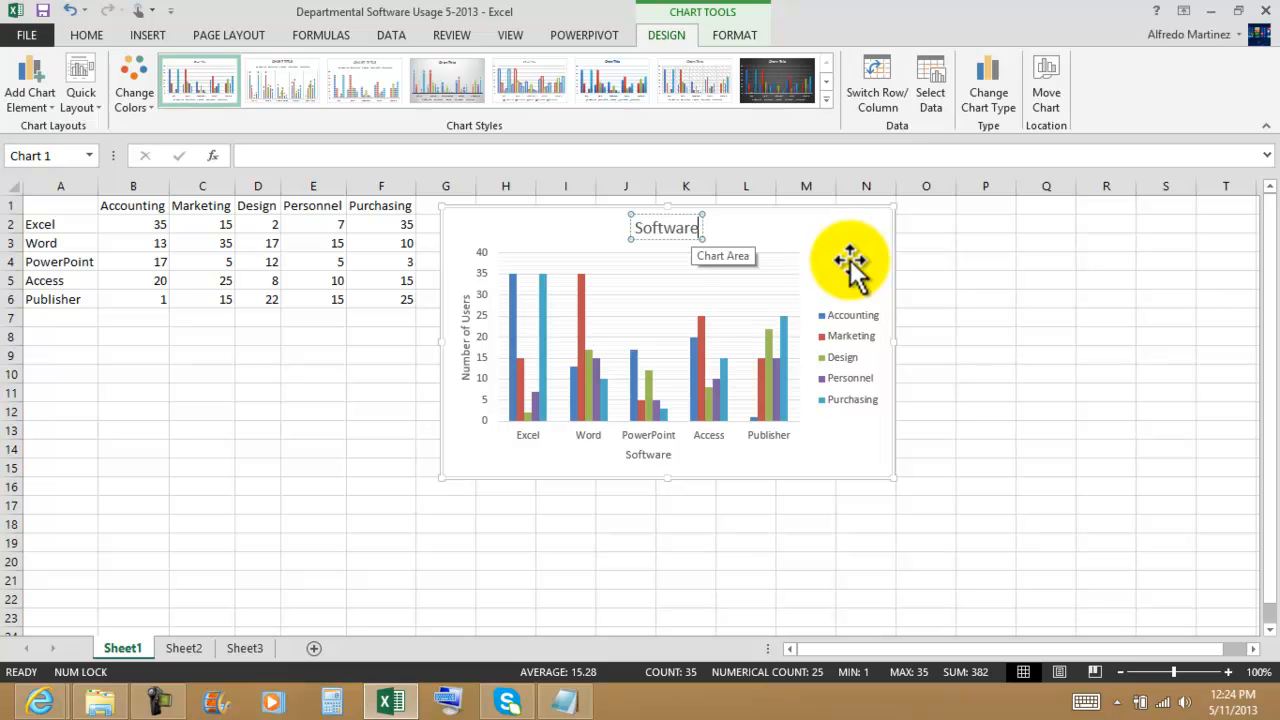
pyautogui.write(' Usage by D')
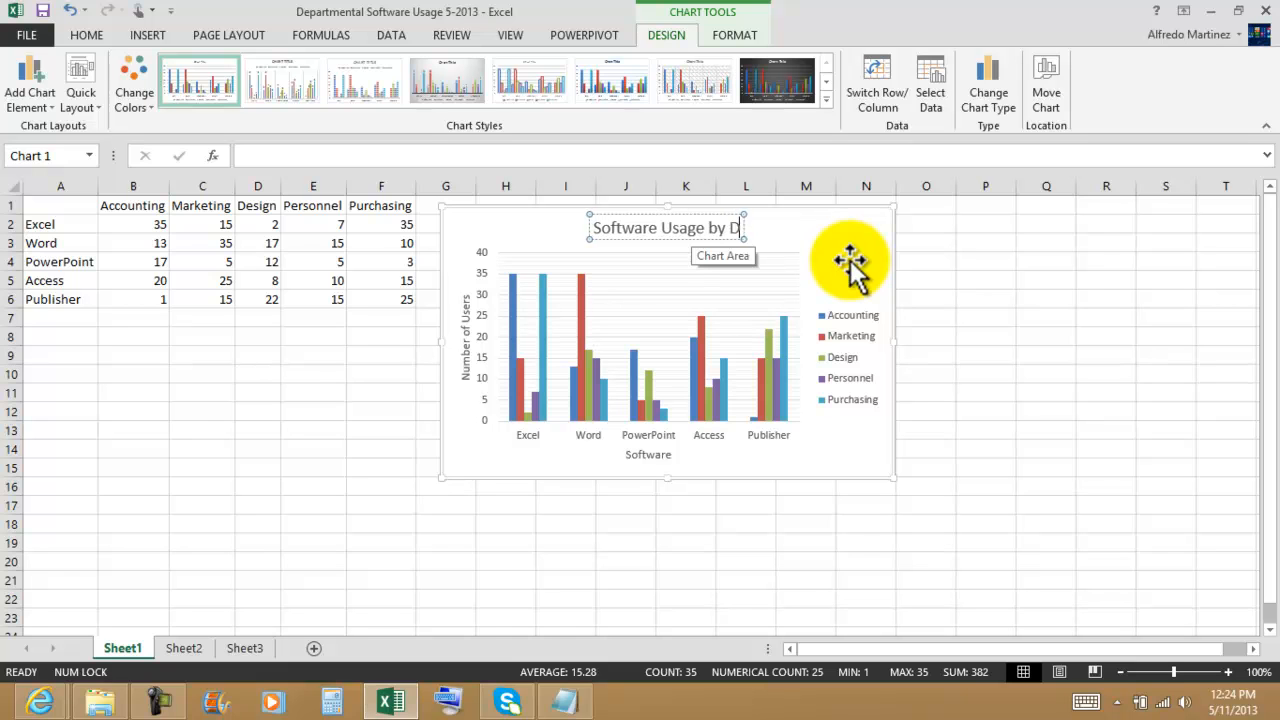
pyautogui.write('epartment')
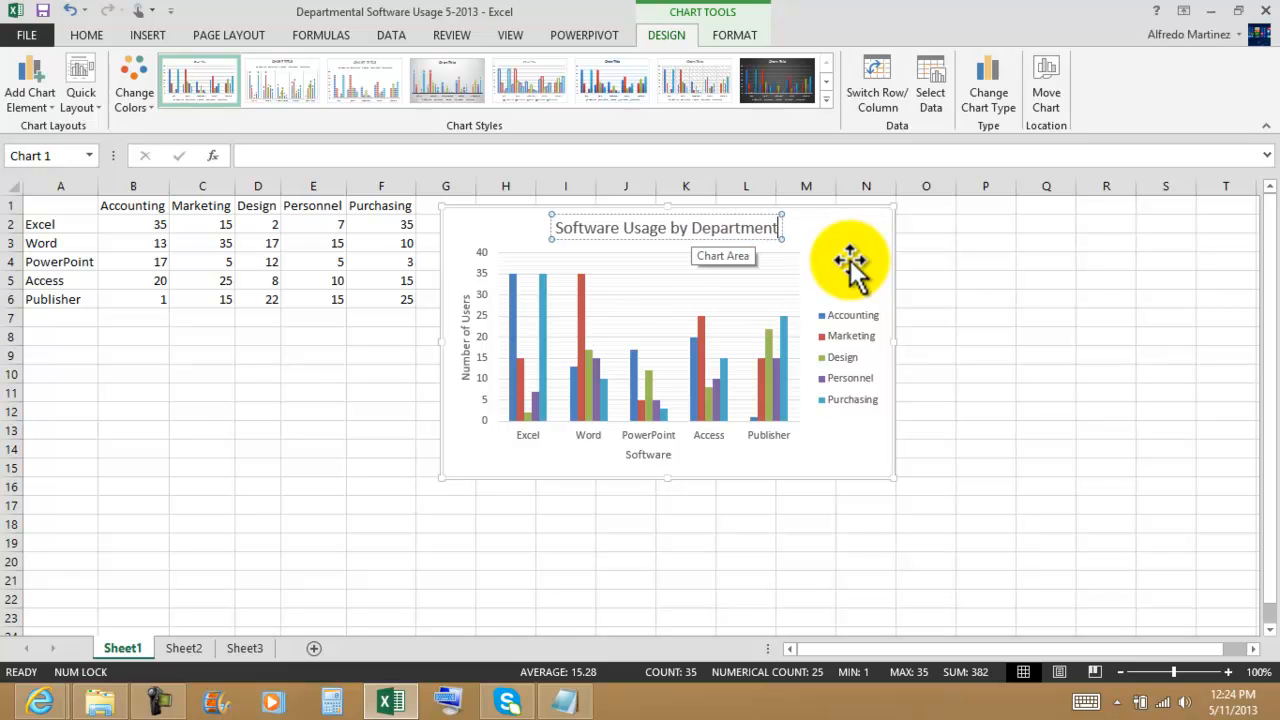
# Apply the intense red preset shape style to the chart title "Software Usage by Department"
pyautogui.click(848, 262)
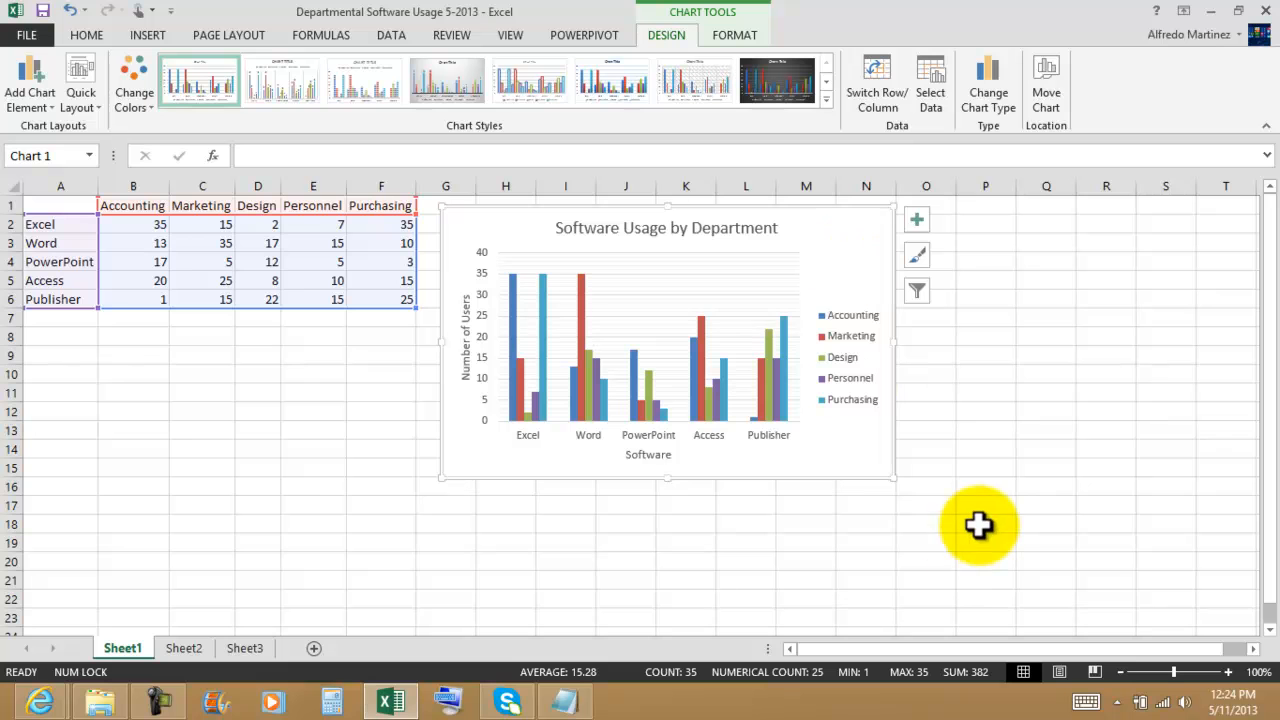
pyautogui.click(726, 229)
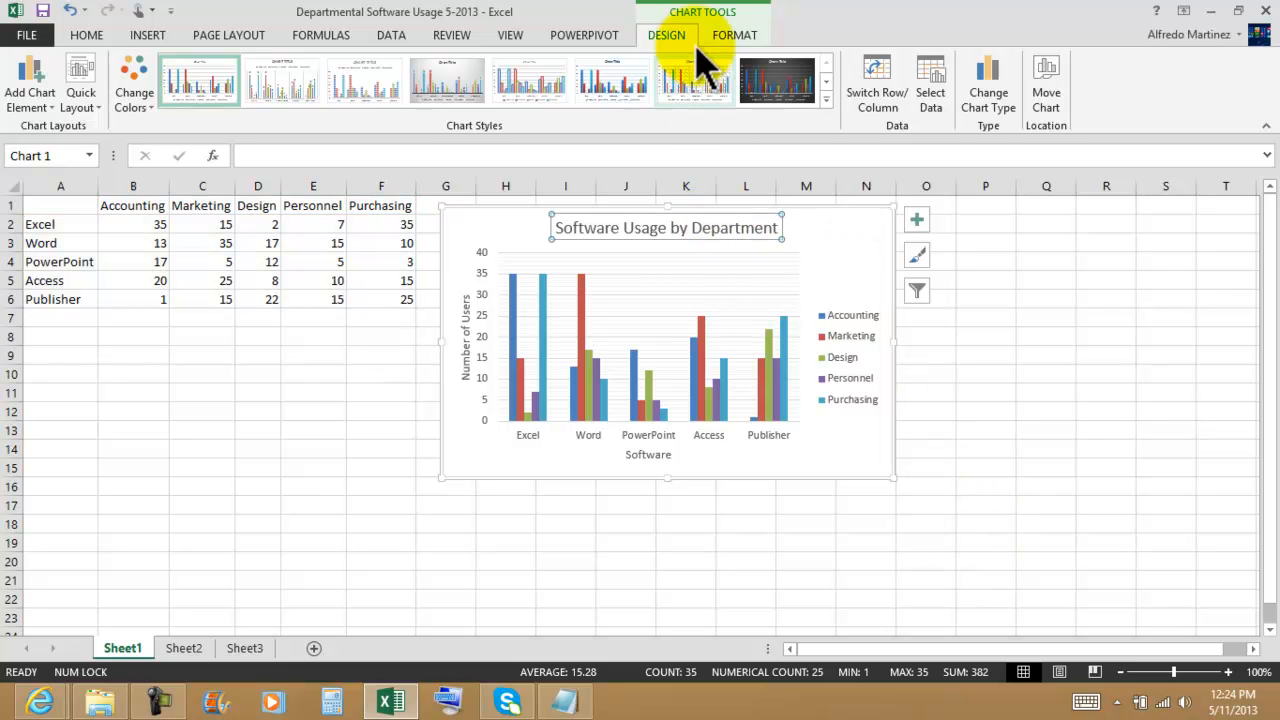
pyautogui.click(734, 36)
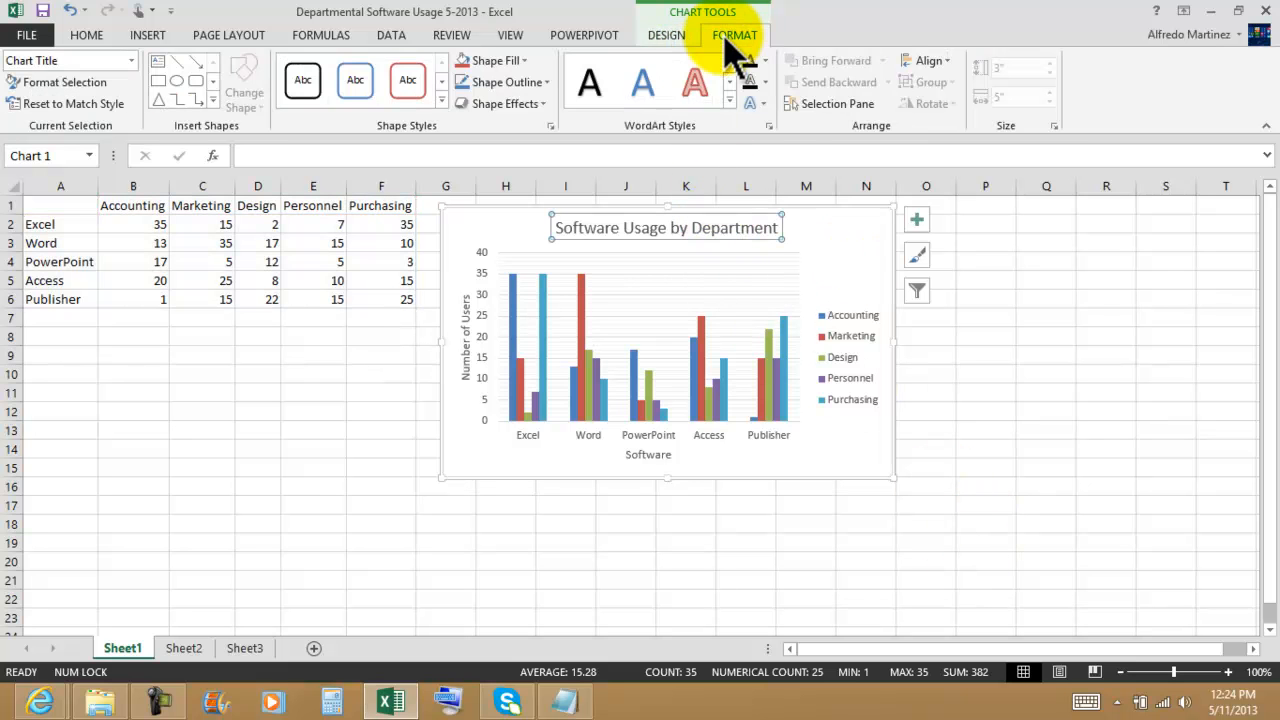
pyautogui.click(428, 106)
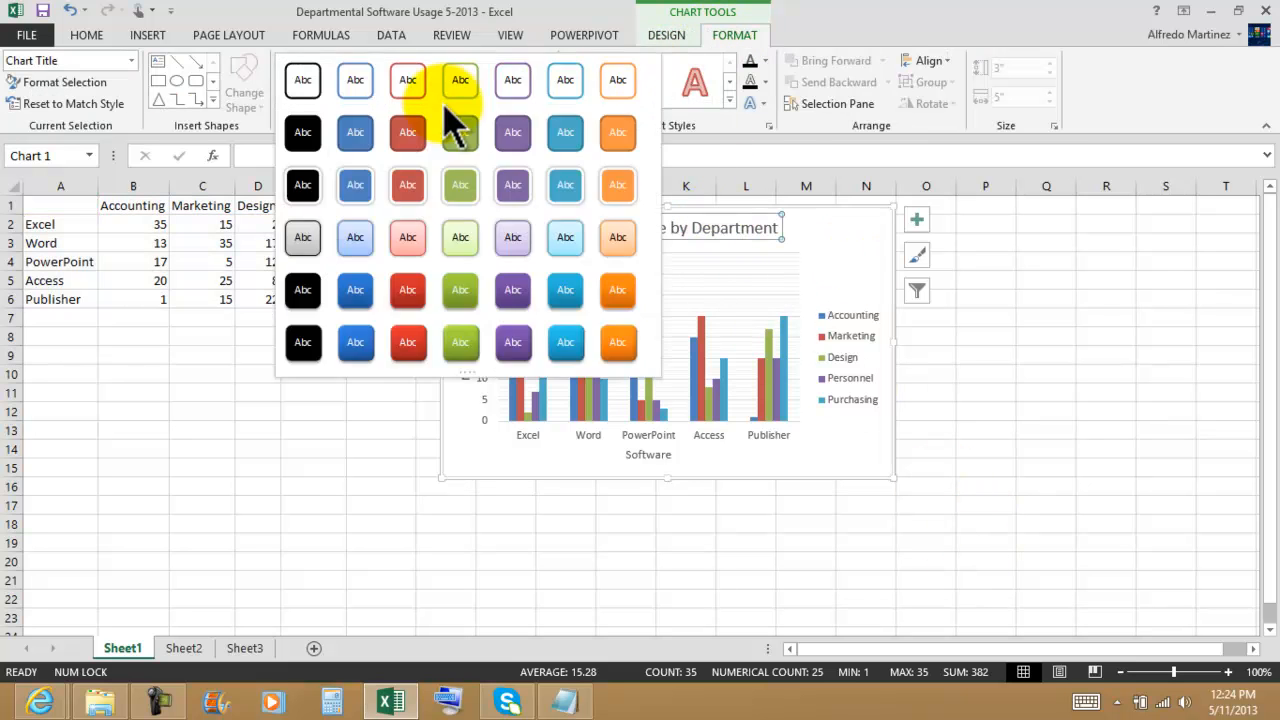
pyautogui.click(411, 358)
pyautogui.click(843, 217)
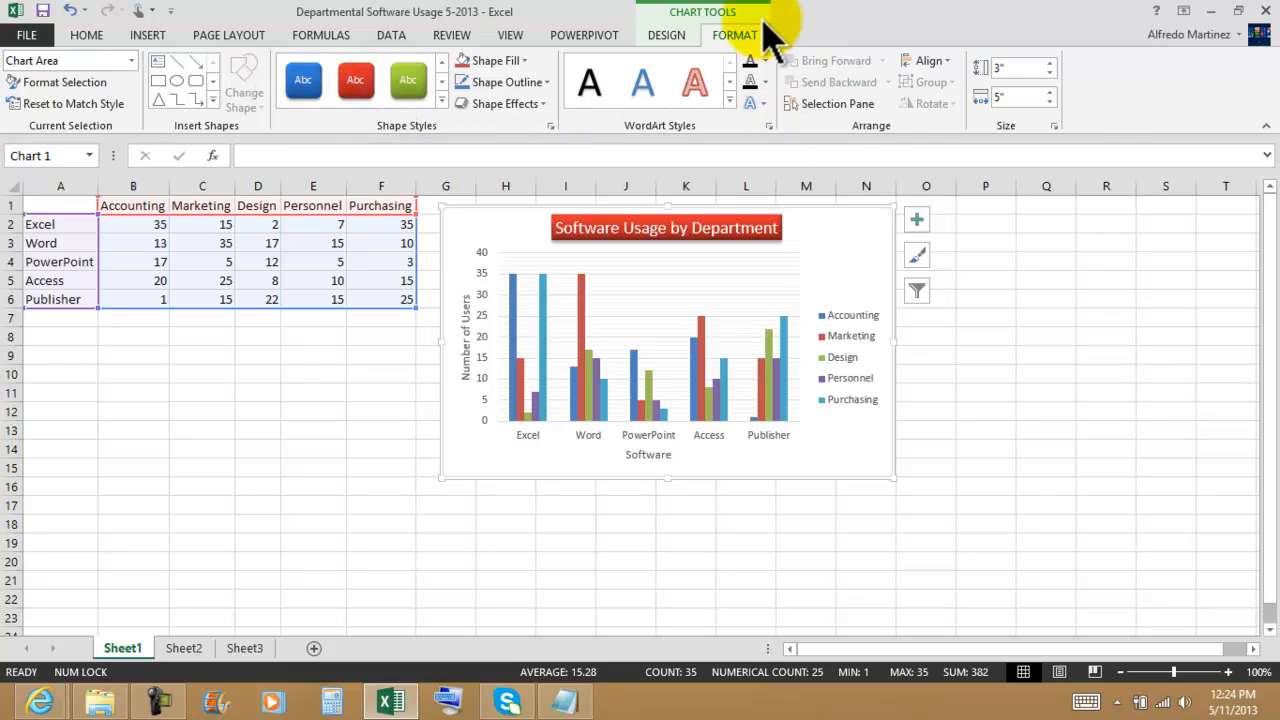
# Apply the dark chart style Style 8 to the column chart
pyautogui.click(664, 36)
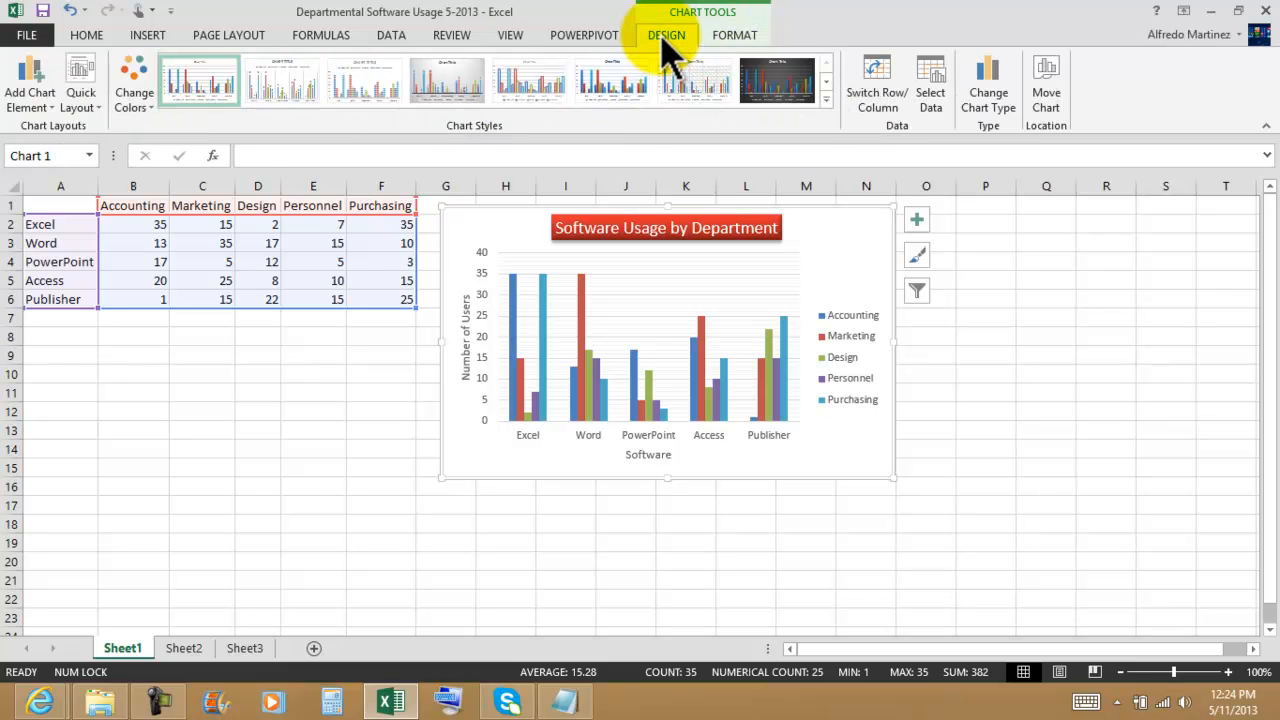
pyautogui.click(826, 99)
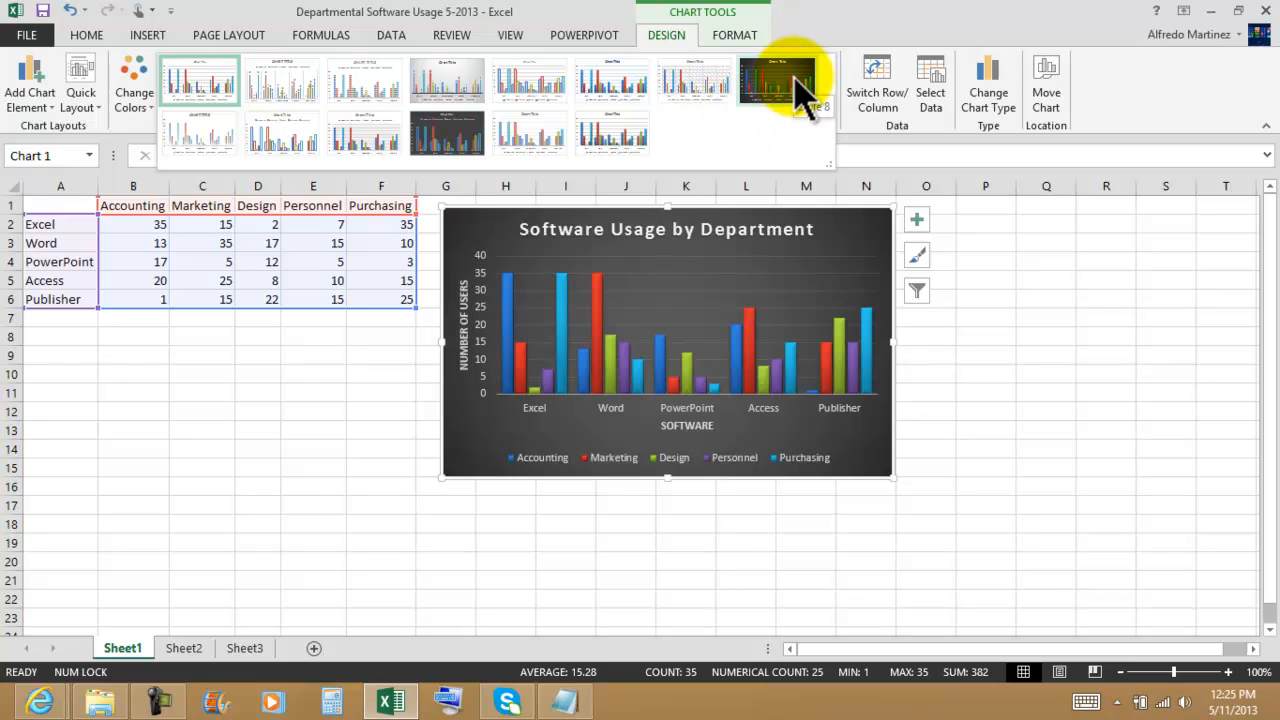
pyautogui.click(800, 88)
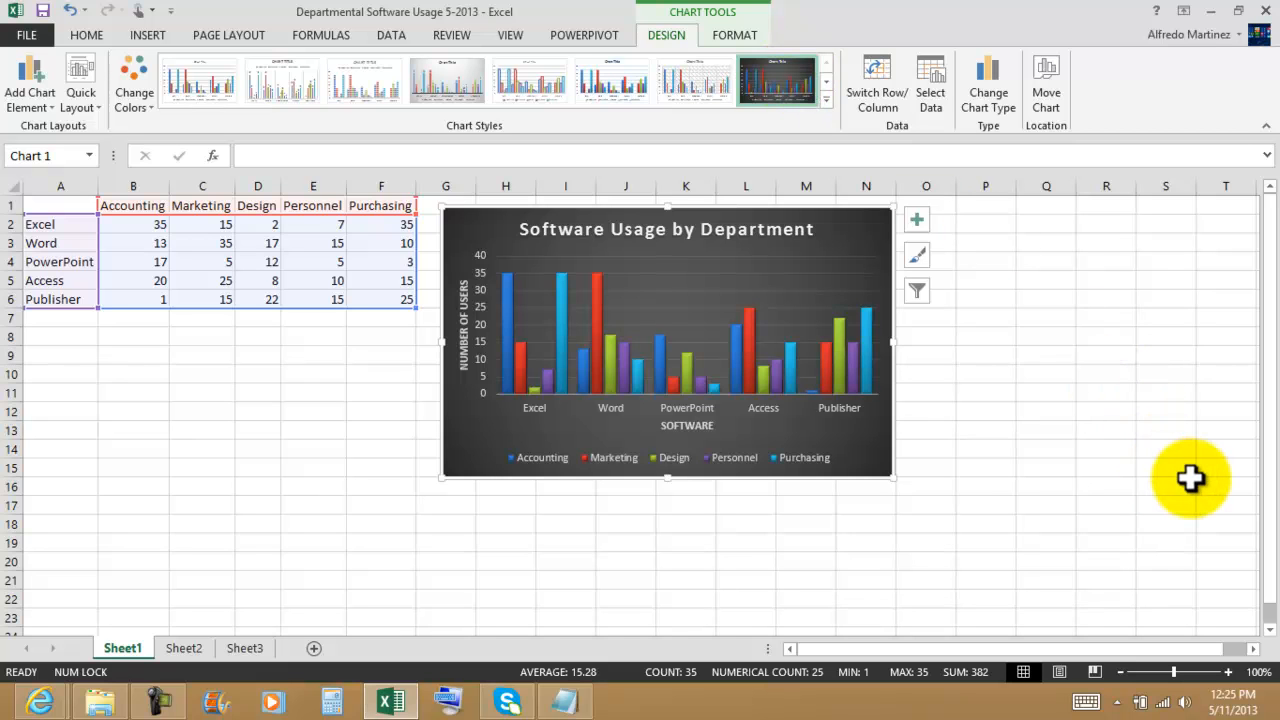
pyautogui.click(1142, 462)
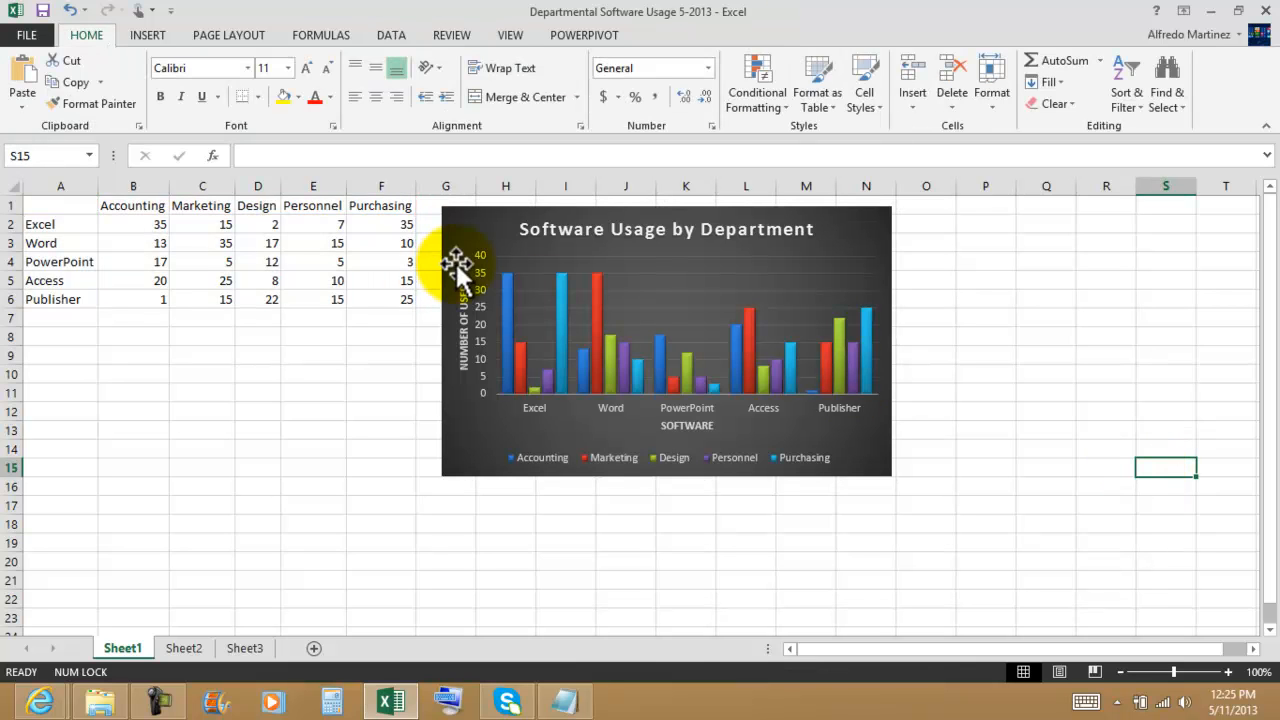
# Insert a 3-D Pie chart from the data in A1:F6 and place it below the data
pyautogui.moveTo(71, 202); pyautogui.dragTo(380, 294)
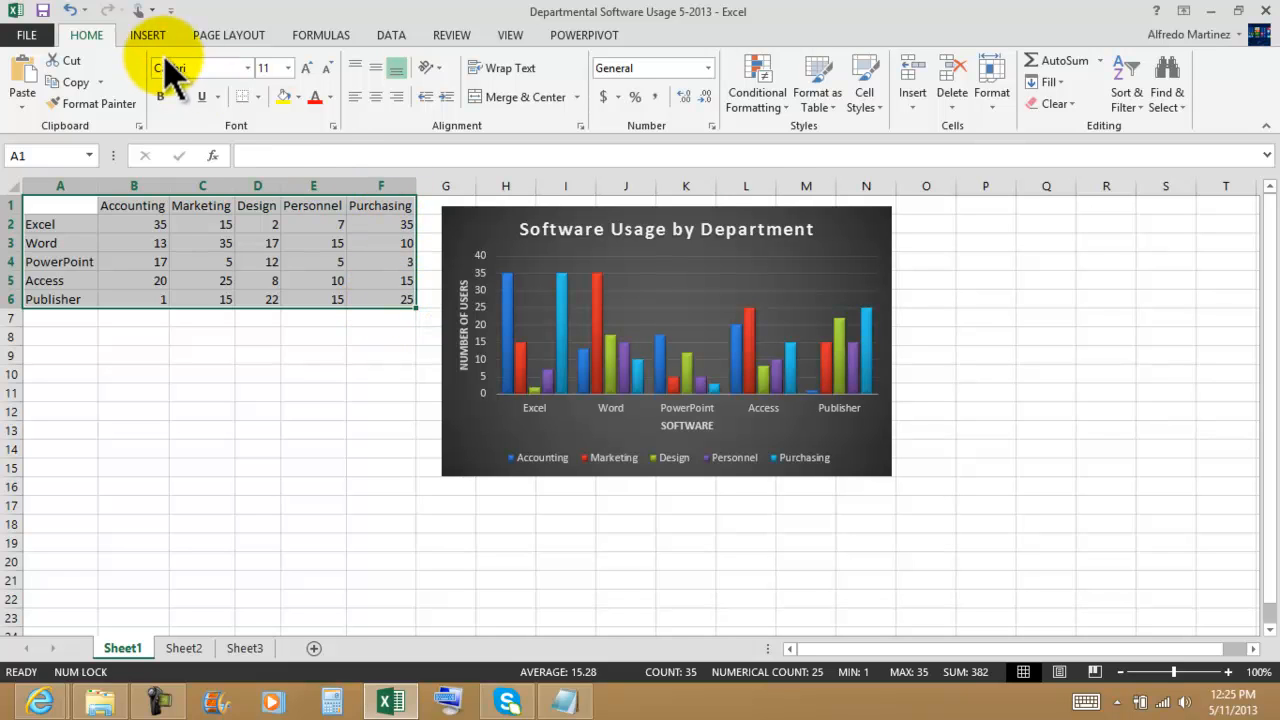
pyautogui.click(150, 40)
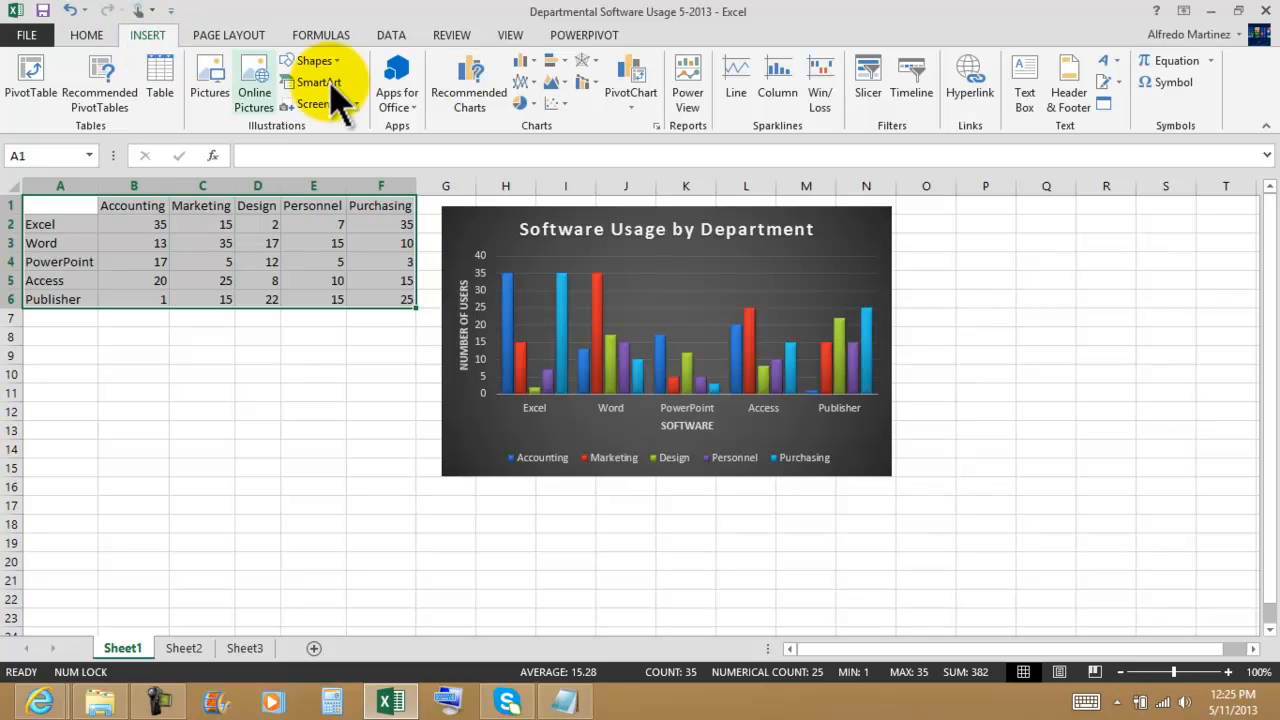
pyautogui.click(526, 103)
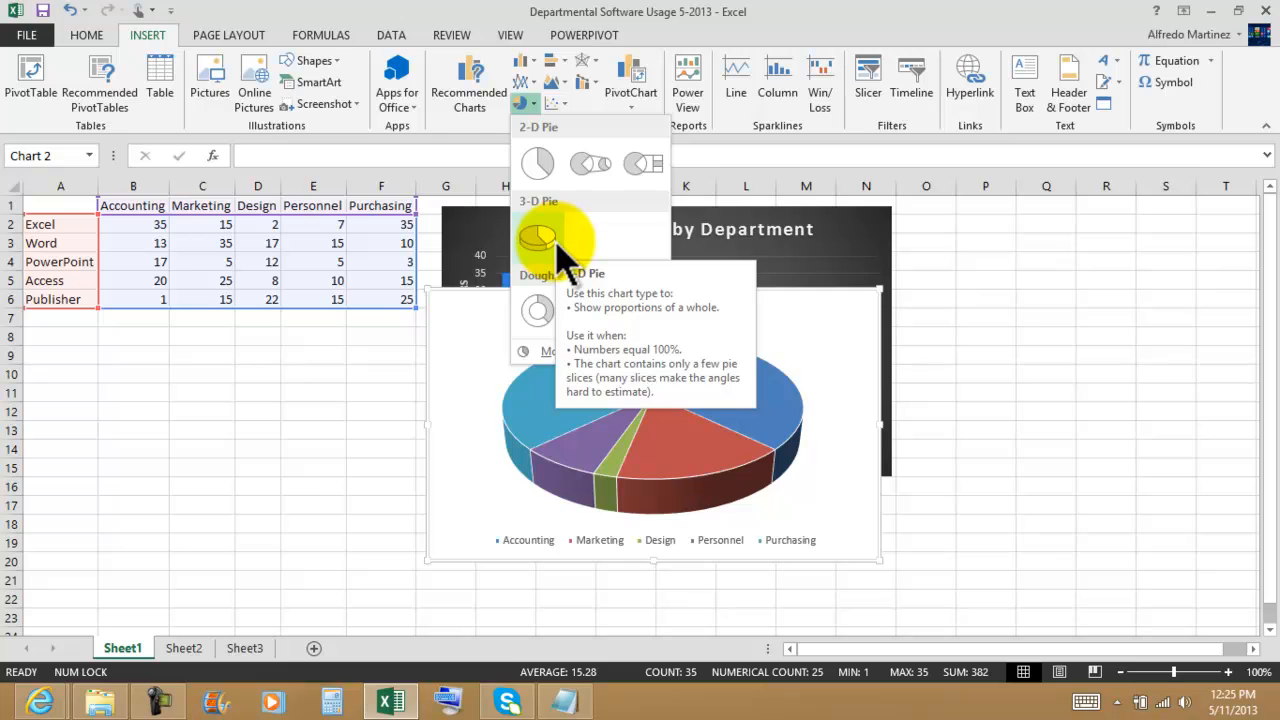
pyautogui.click(537, 237)
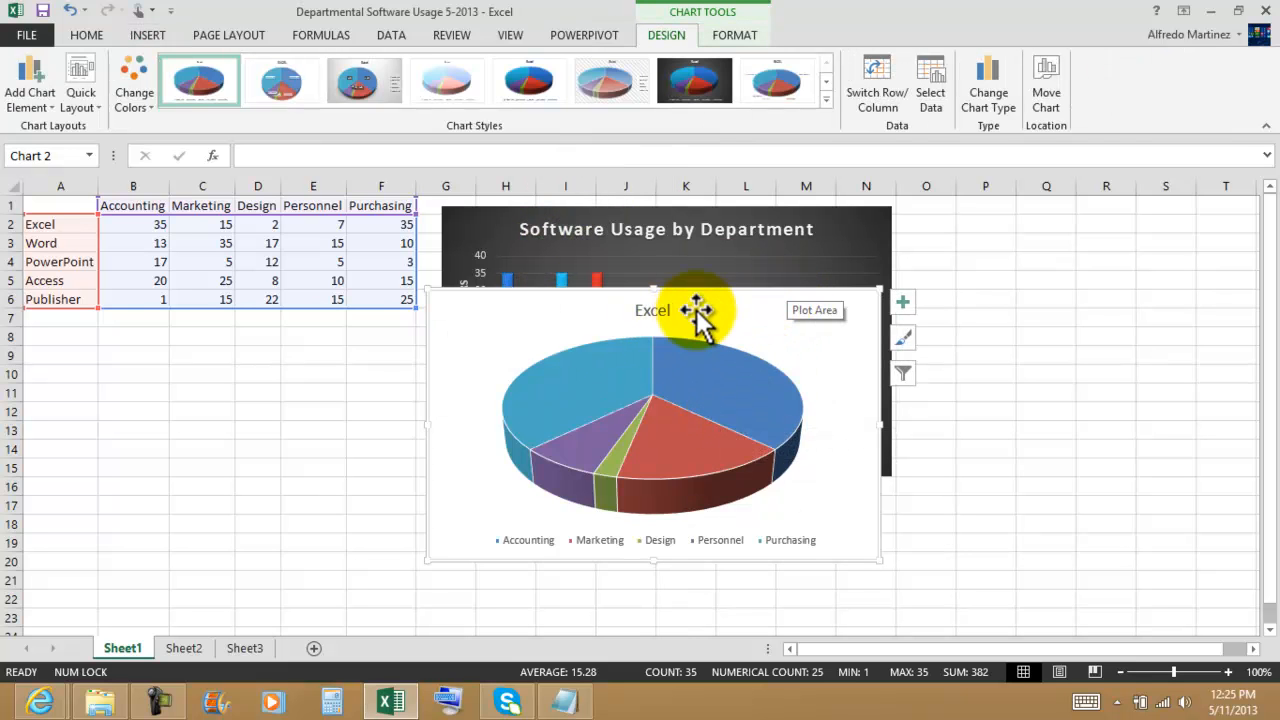
pyautogui.moveTo(698, 309); pyautogui.dragTo(320, 357)
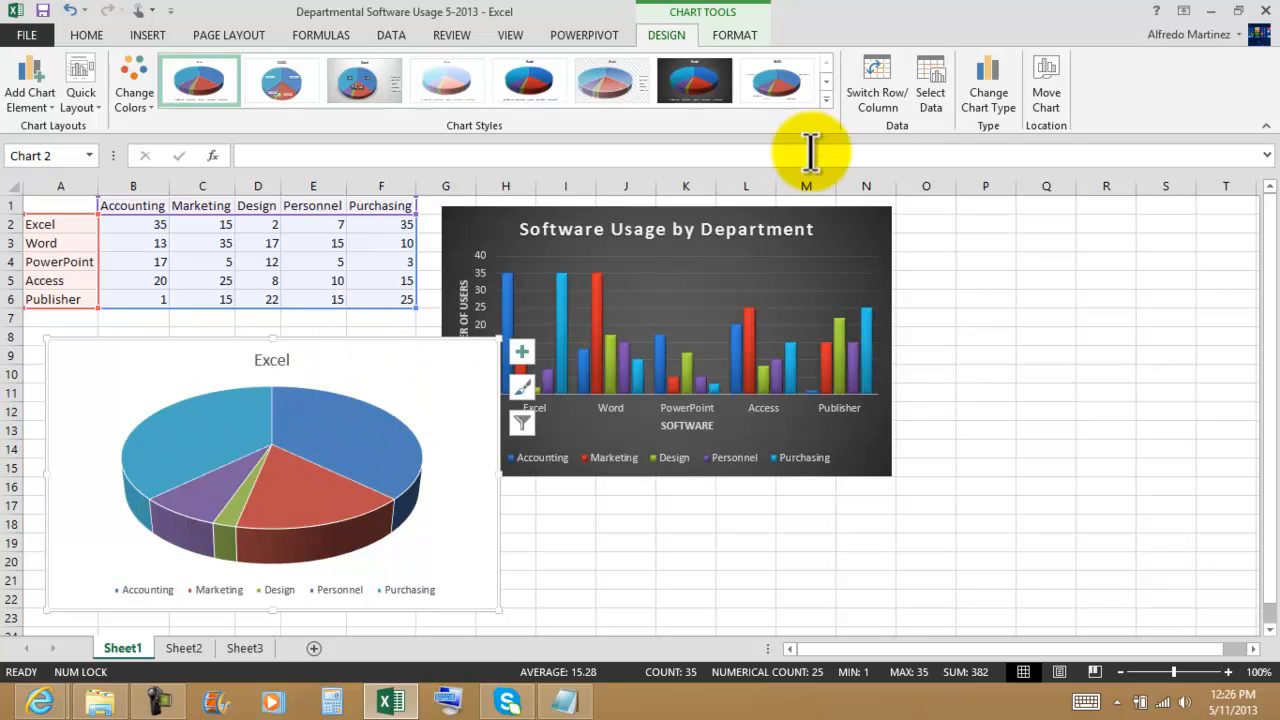
# Change the pie chart's type to Clustered Bar, using the variant with the departments on the vertical axis
pyautogui.click(990, 97)
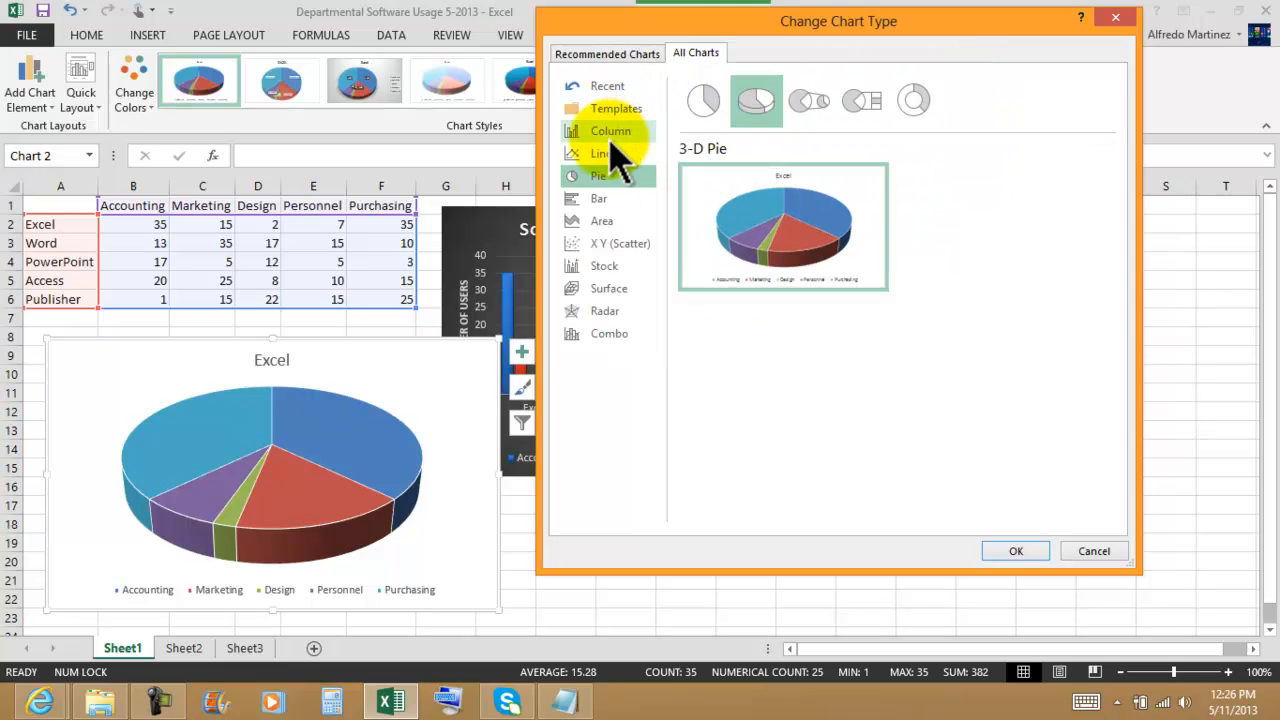
pyautogui.click(600, 200)
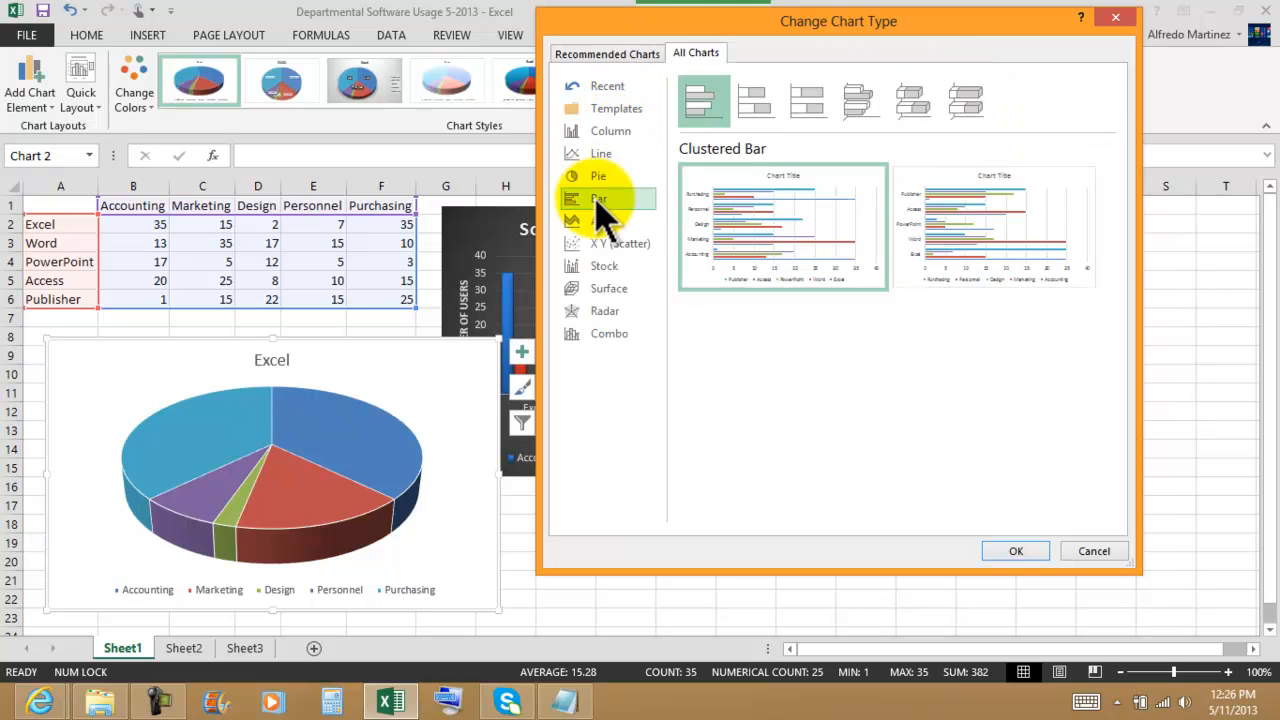
pyautogui.moveTo(714, 257)
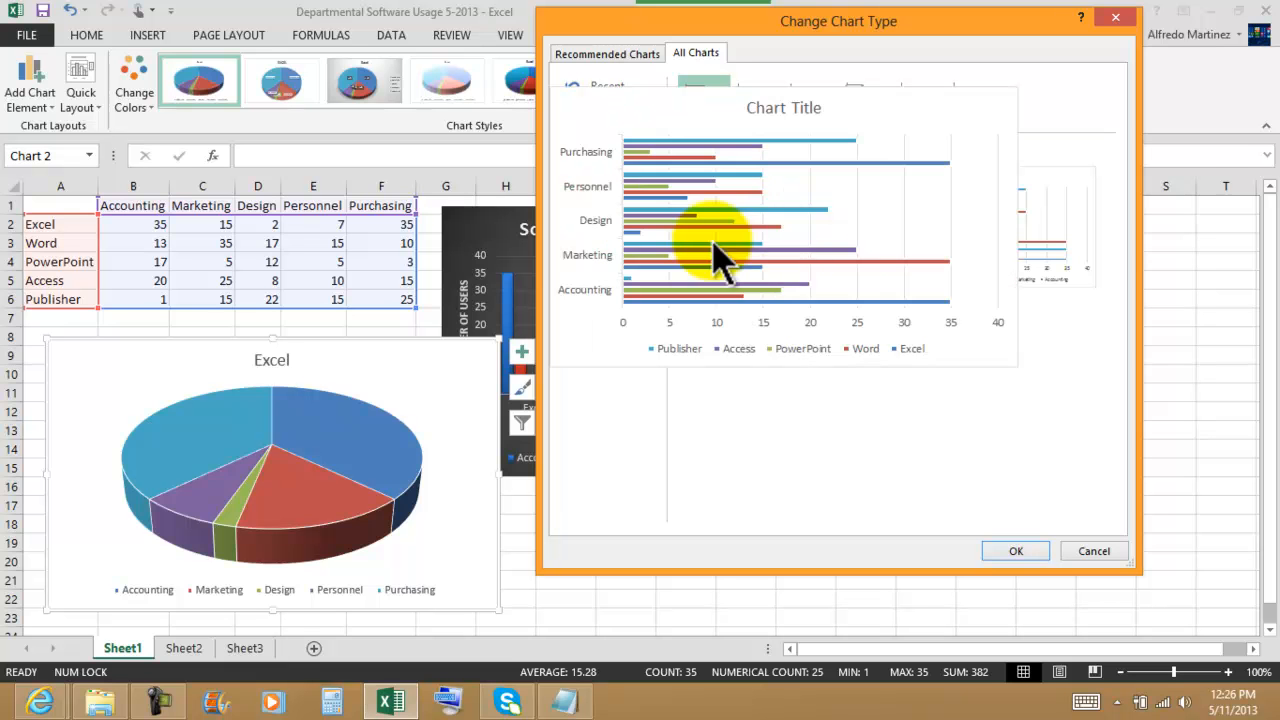
pyautogui.click(1015, 550)
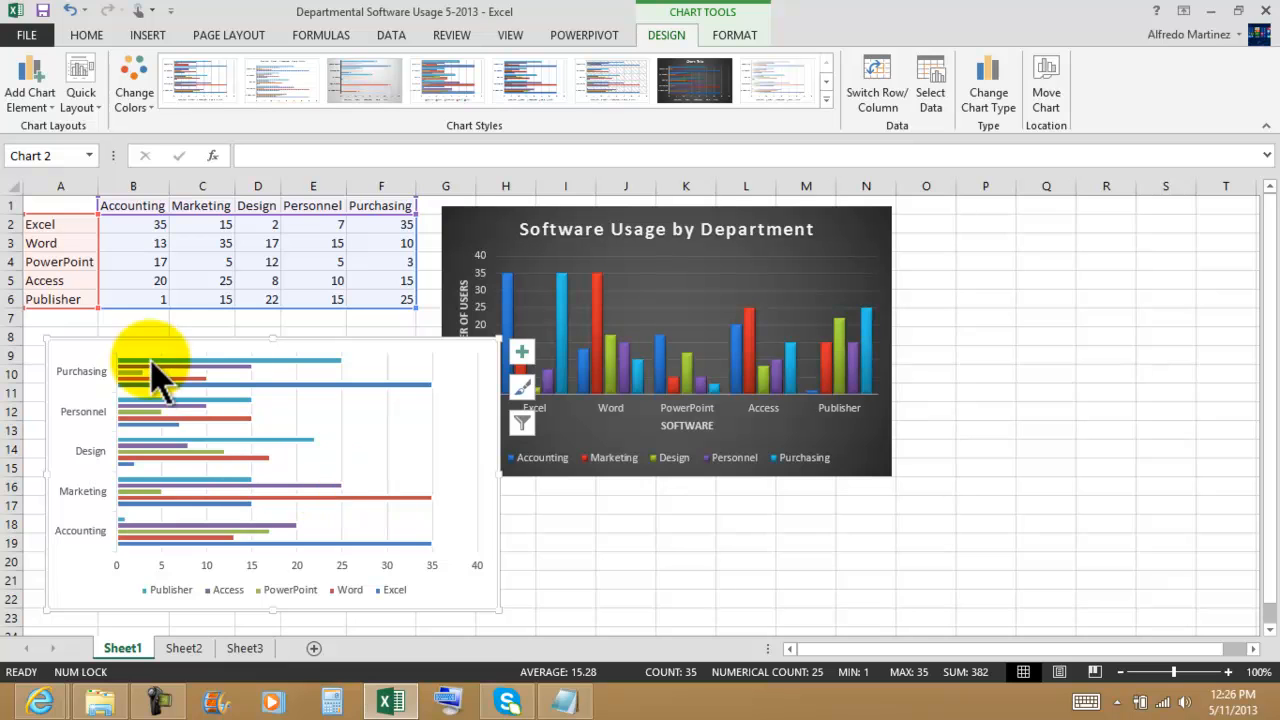
# Move the column chart farther right, clear of the bar chart, and shift the bar chart up beneath the data
pyautogui.click(866, 221)
pyautogui.moveTo(871, 214); pyautogui.dragTo(955, 211)
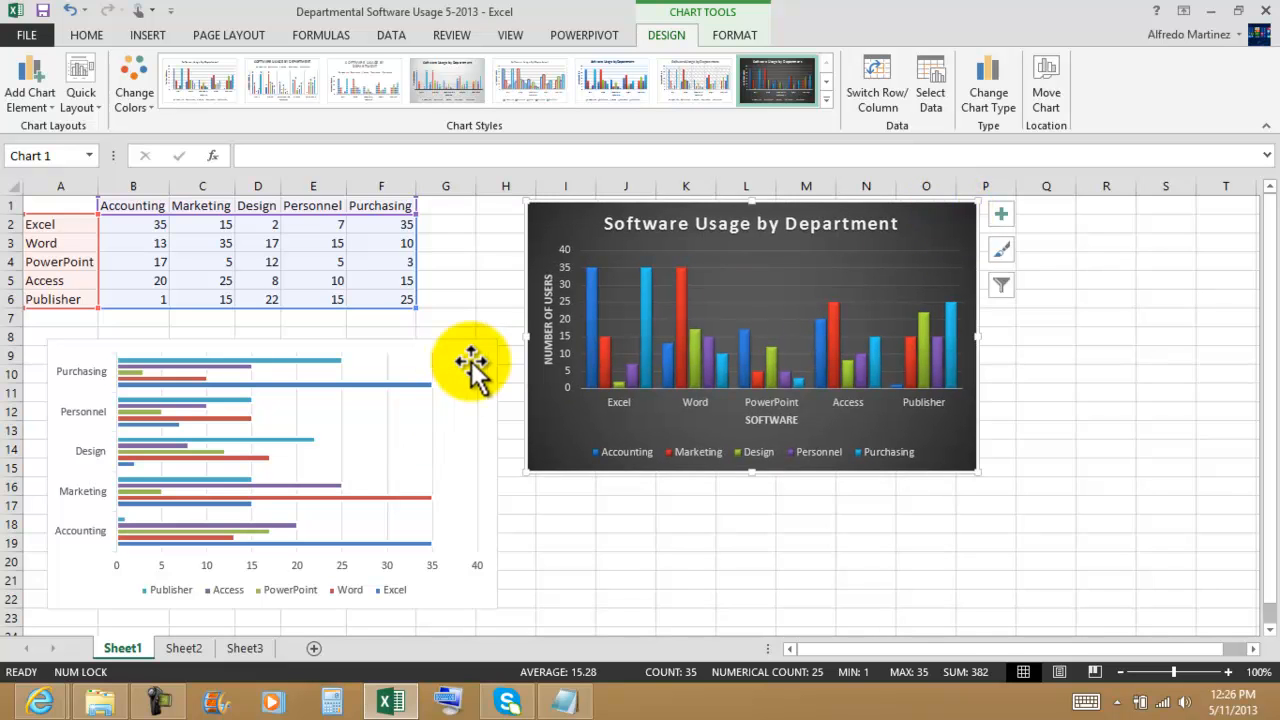
pyautogui.moveTo(483, 347)
pyautogui.mouseDown()
pyautogui.moveTo(463, 343)
pyautogui.moveTo(549, 343)
pyautogui.moveTo(474, 329)
pyautogui.mouseUp()
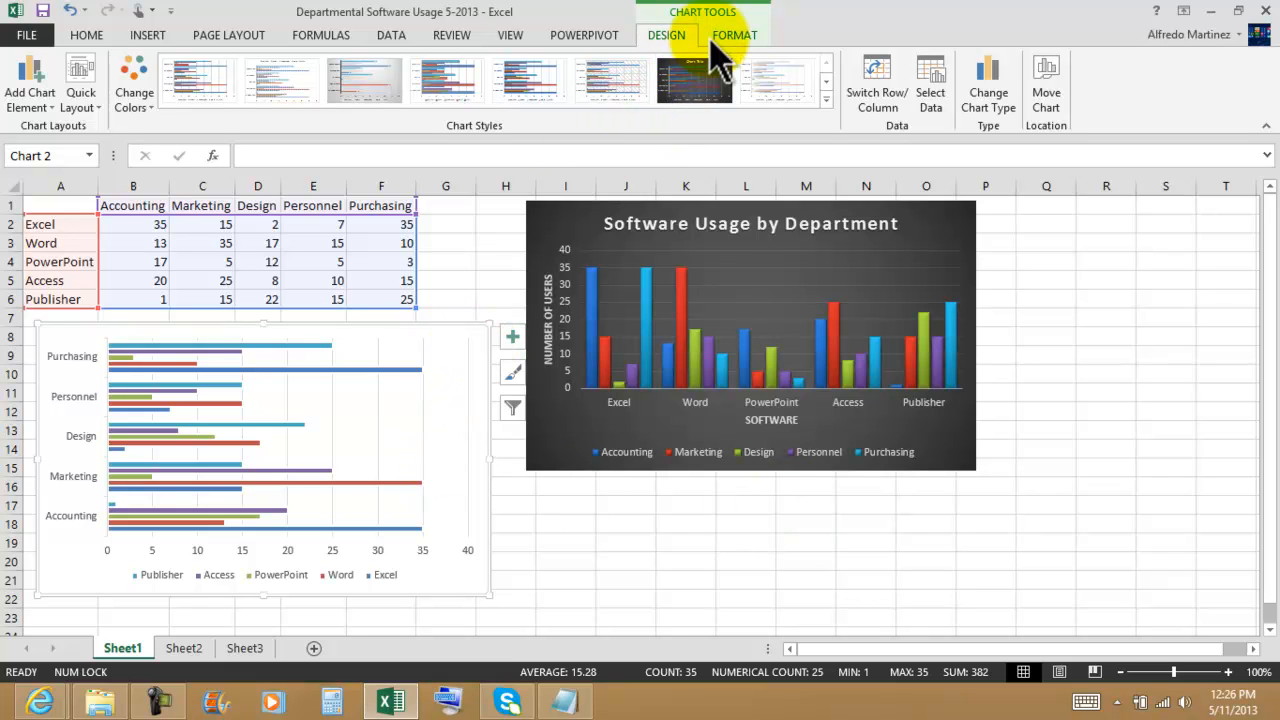
# Apply the dark background chart style to the bar chart to match the column chart
pyautogui.click(735, 36)
pyautogui.click(667, 35)
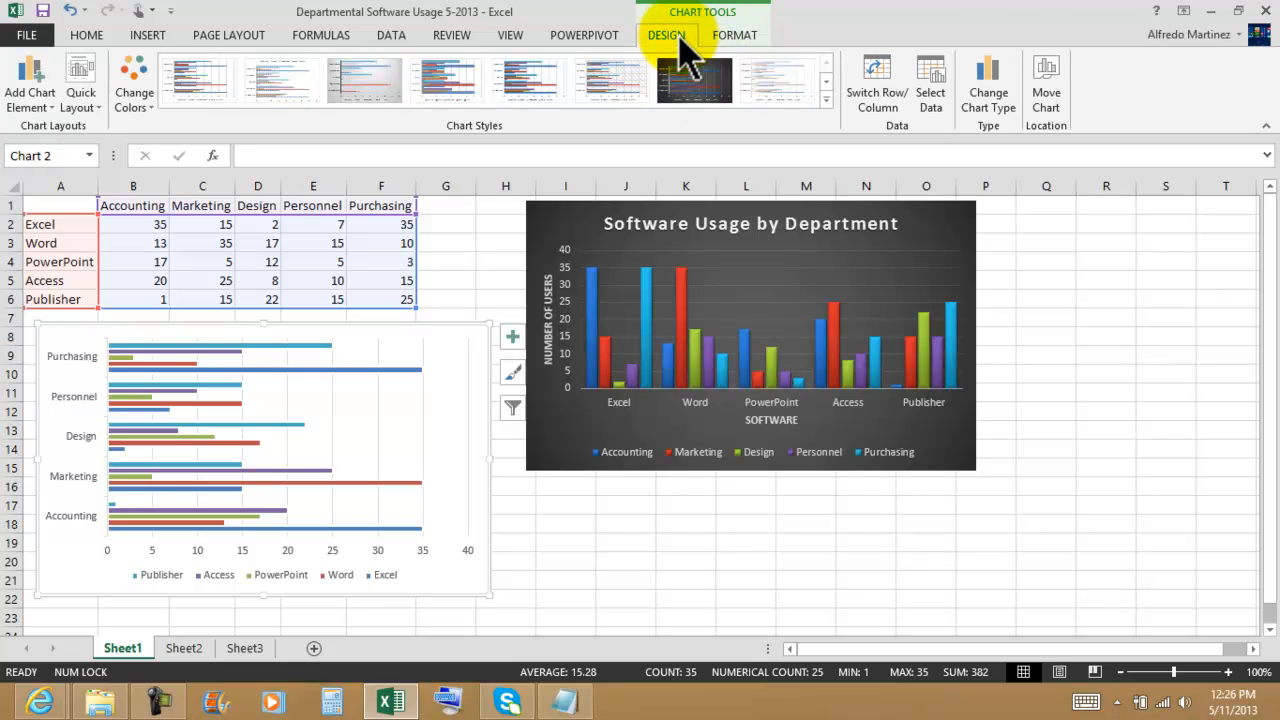
pyautogui.click(706, 85)
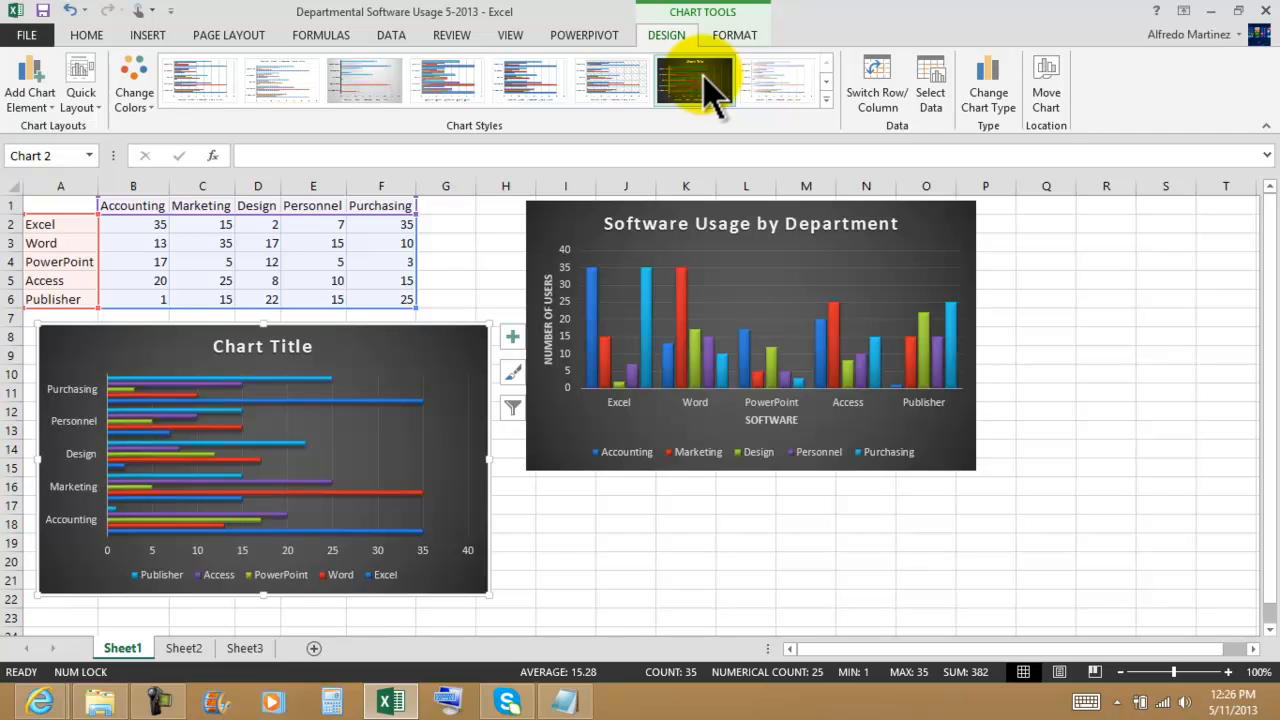
# Replace the bar chart's placeholder title with "Software Usage by Department"
pyautogui.click(272, 348)
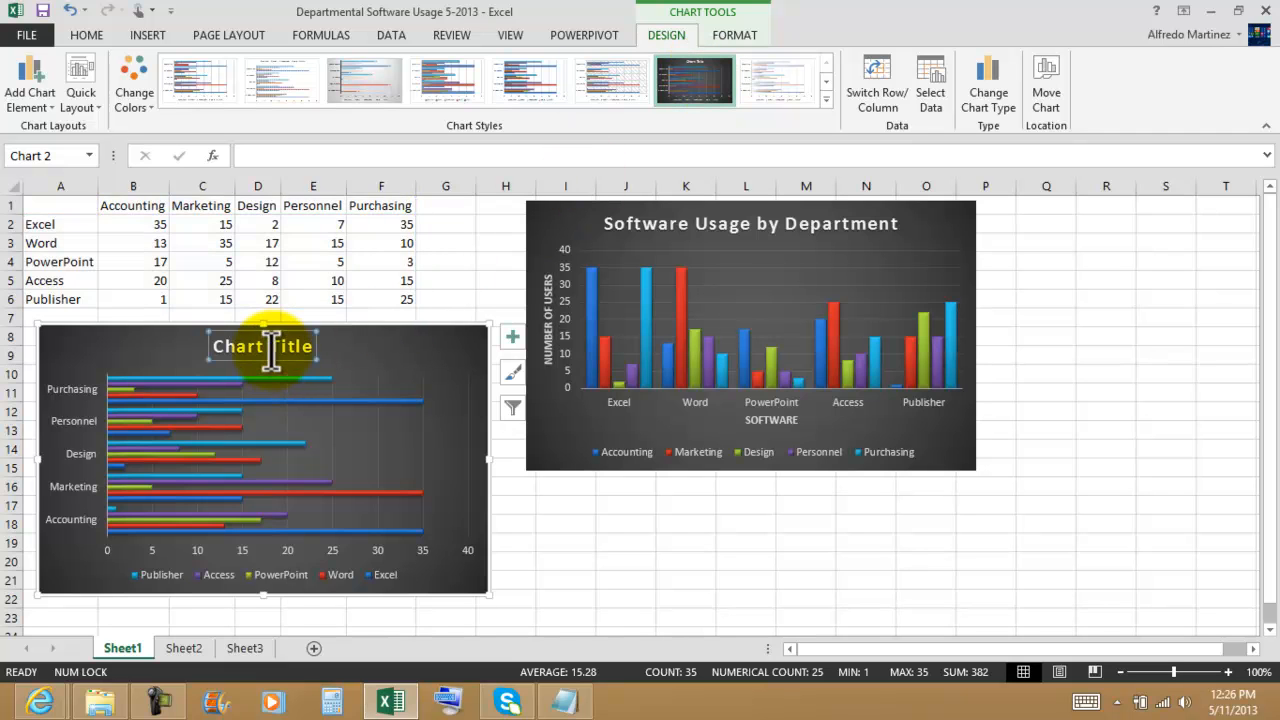
pyautogui.click(267, 346)
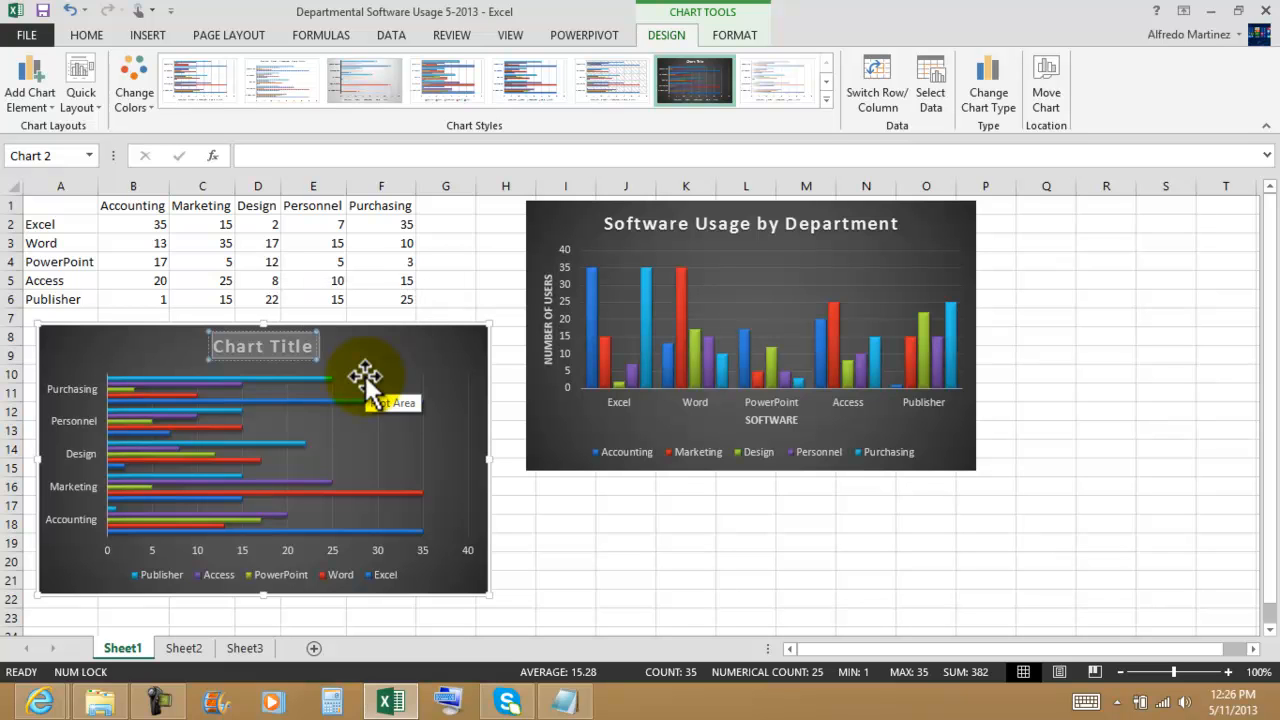
pyautogui.write('Software Usage by D')
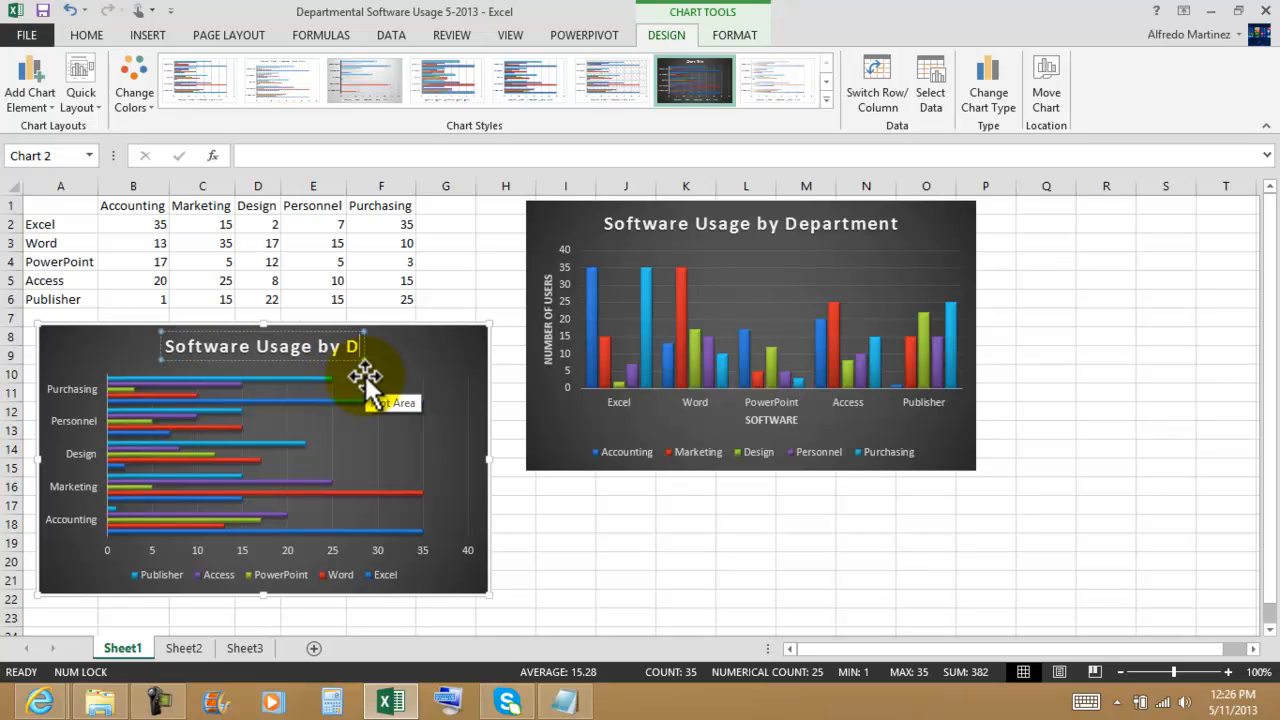
pyautogui.write('epartment')
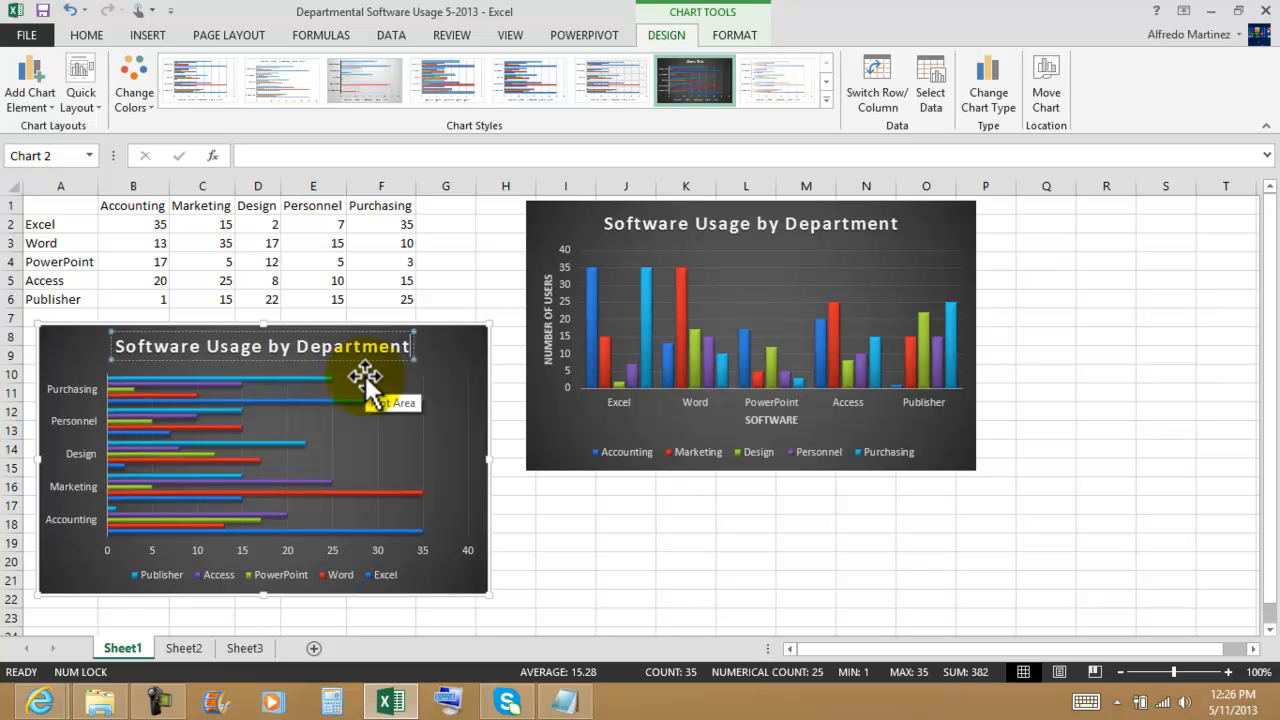
pyautogui.click(640, 561)
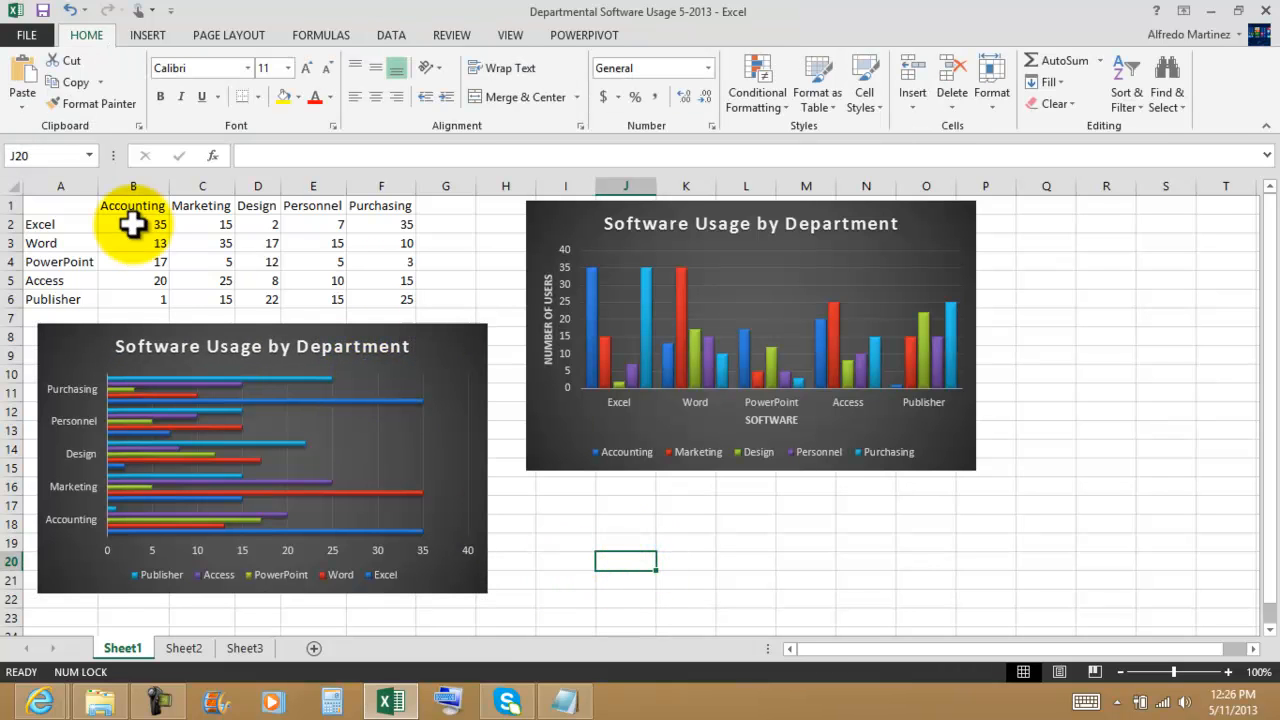
# Format the range A1:F6 as a table with the black style from the Dark group
pyautogui.moveTo(71, 206); pyautogui.dragTo(391, 293)
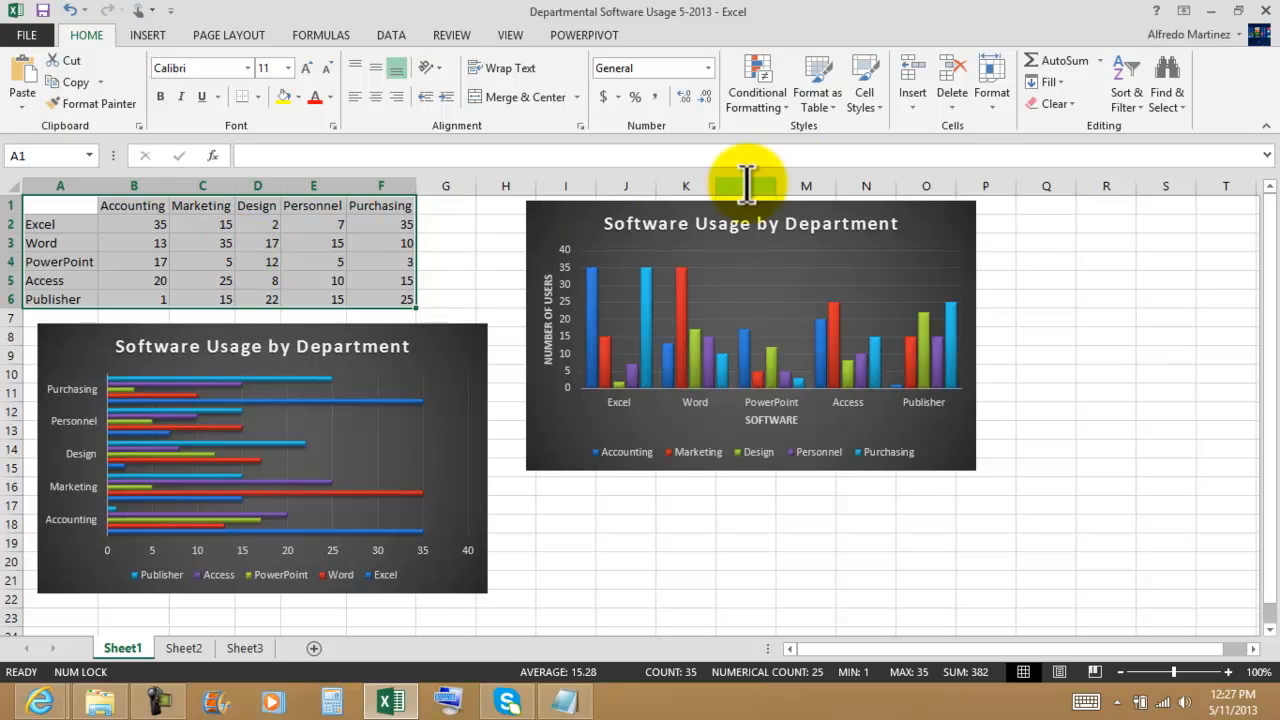
pyautogui.click(819, 100)
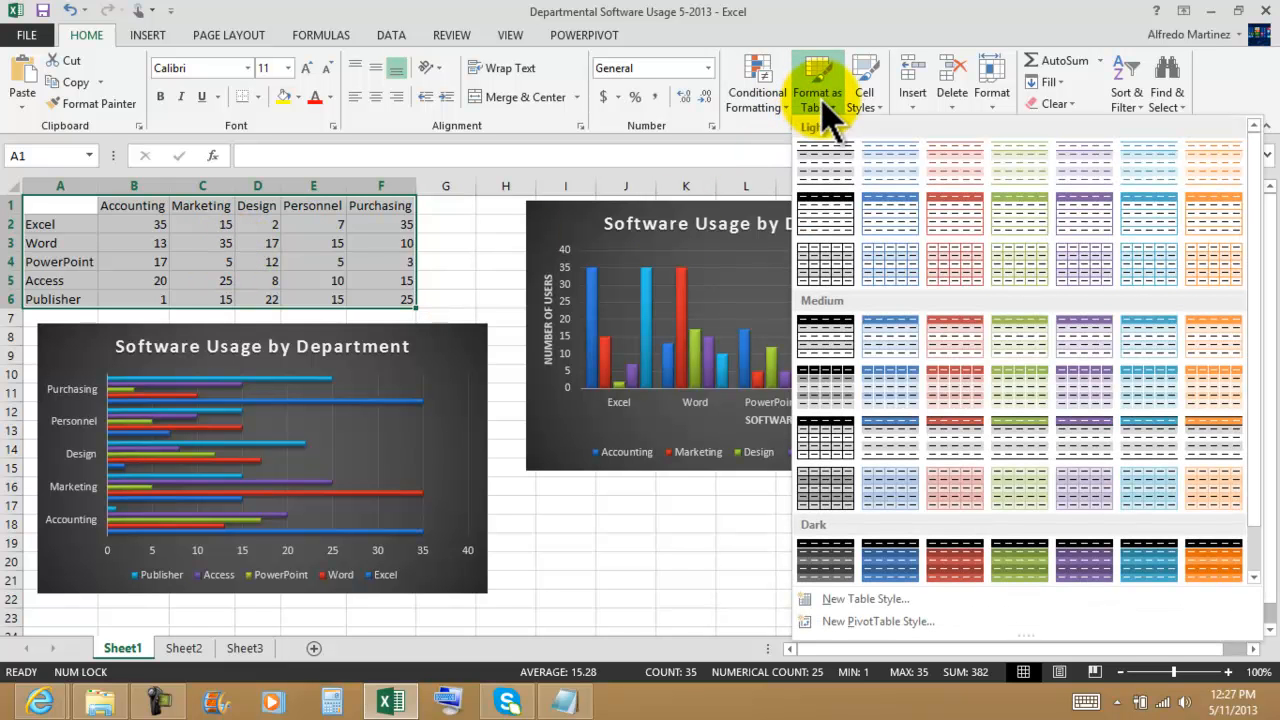
pyautogui.click(835, 565)
pyautogui.click(203, 145)
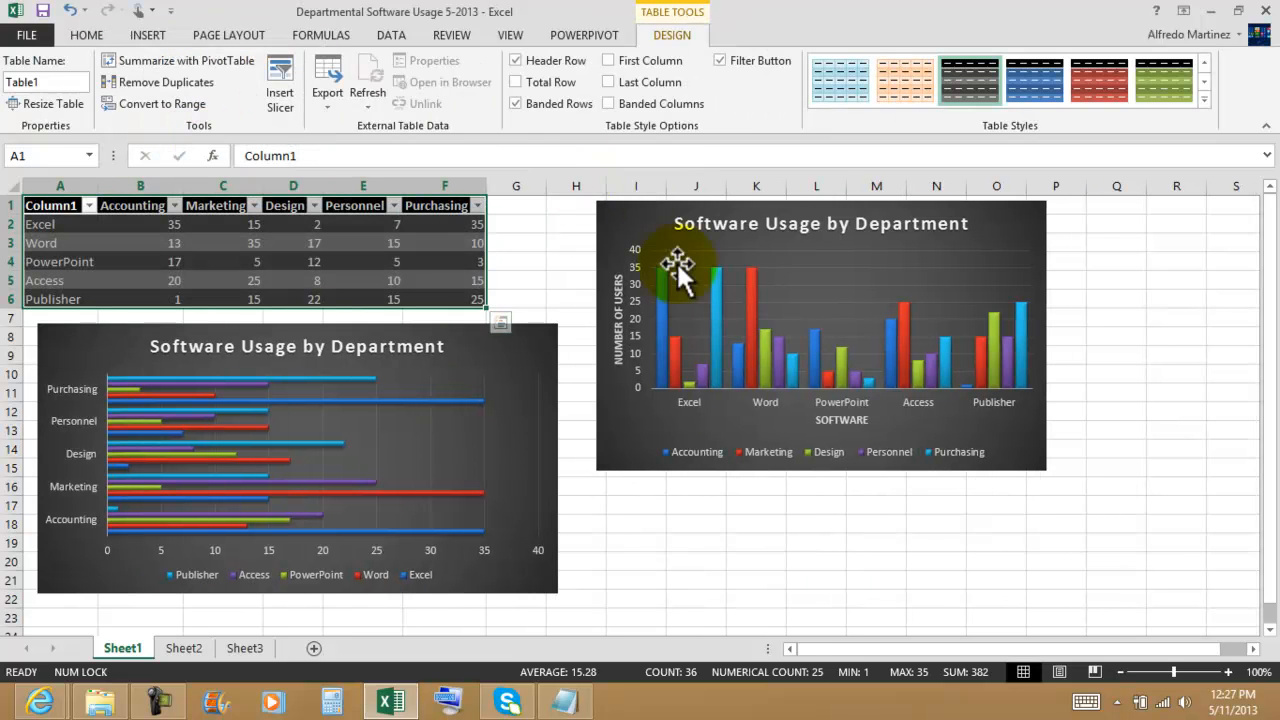
pyautogui.click(747, 583)
# Shift the bar chart slightly down from the table and widen columns B to F
pyautogui.moveTo(497, 346); pyautogui.dragTo(489, 348)
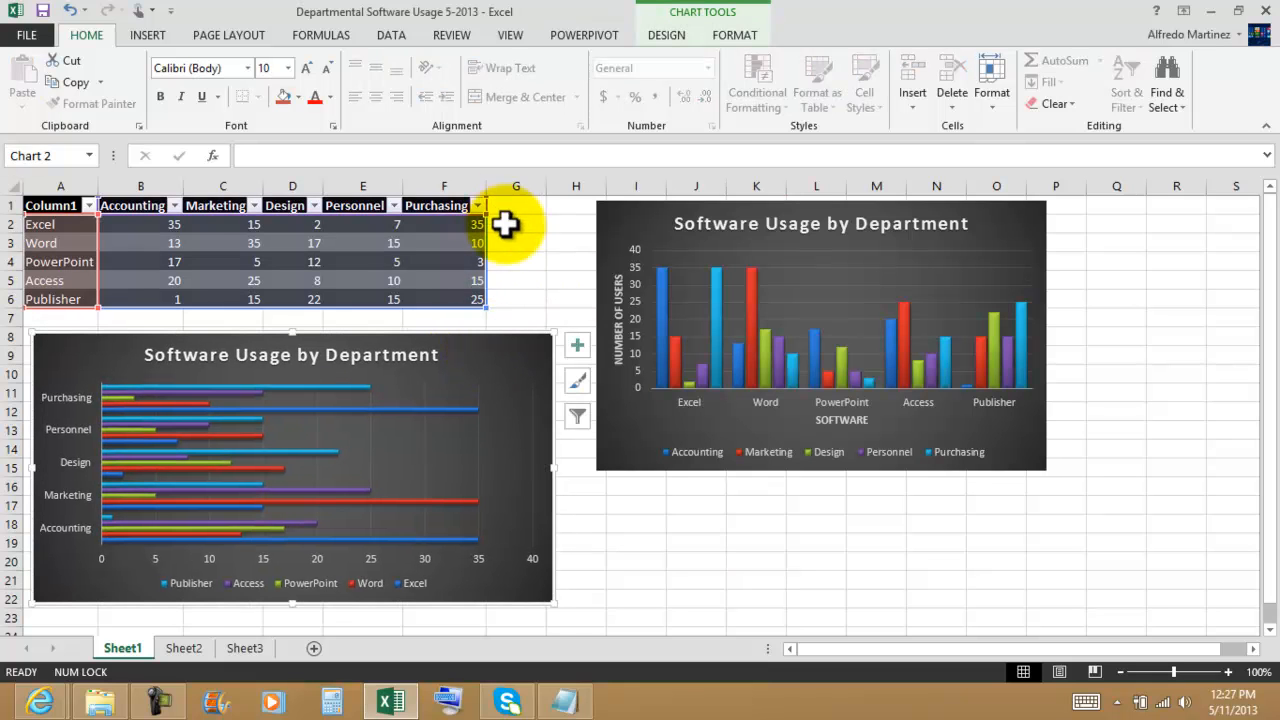
pyautogui.moveTo(484, 185); pyautogui.dragTo(540, 180)
pyautogui.moveTo(400, 187); pyautogui.dragTo(430, 184)
pyautogui.moveTo(322, 185); pyautogui.dragTo(360, 183)
pyautogui.moveTo(266, 183); pyautogui.dragTo(277, 183)
pyautogui.moveTo(620, 183); pyautogui.dragTo(566, 183)
pyautogui.moveTo(185, 180); pyautogui.dragTo(197, 183)
pyautogui.click(865, 561)
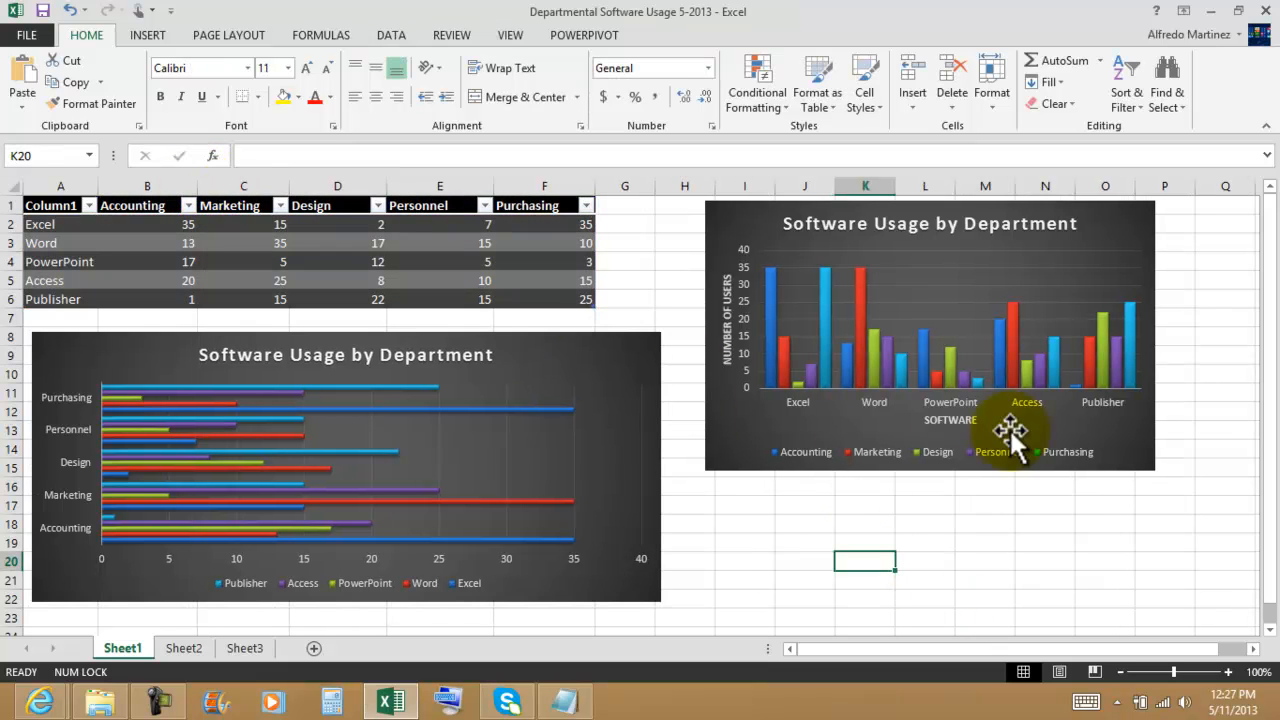
# Widen the column chart on both its right and left sides
pyautogui.click(1136, 452)
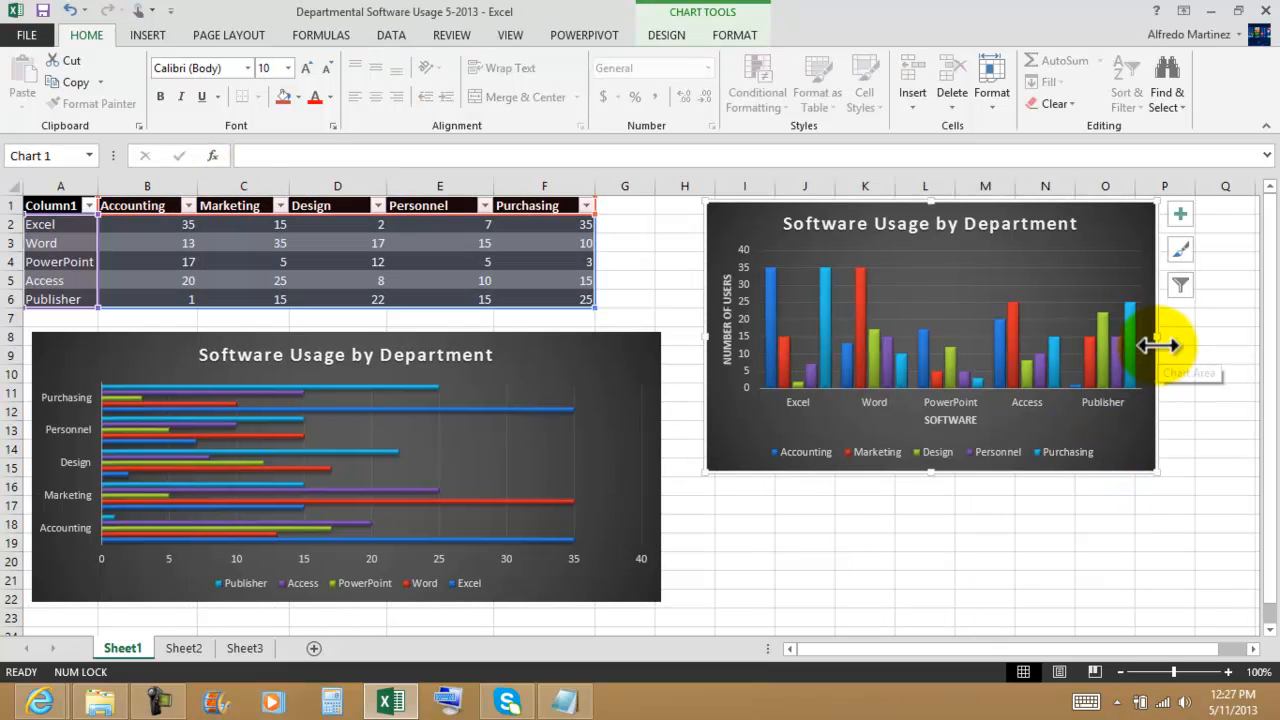
pyautogui.moveTo(1158, 337); pyautogui.dragTo(1190, 335)
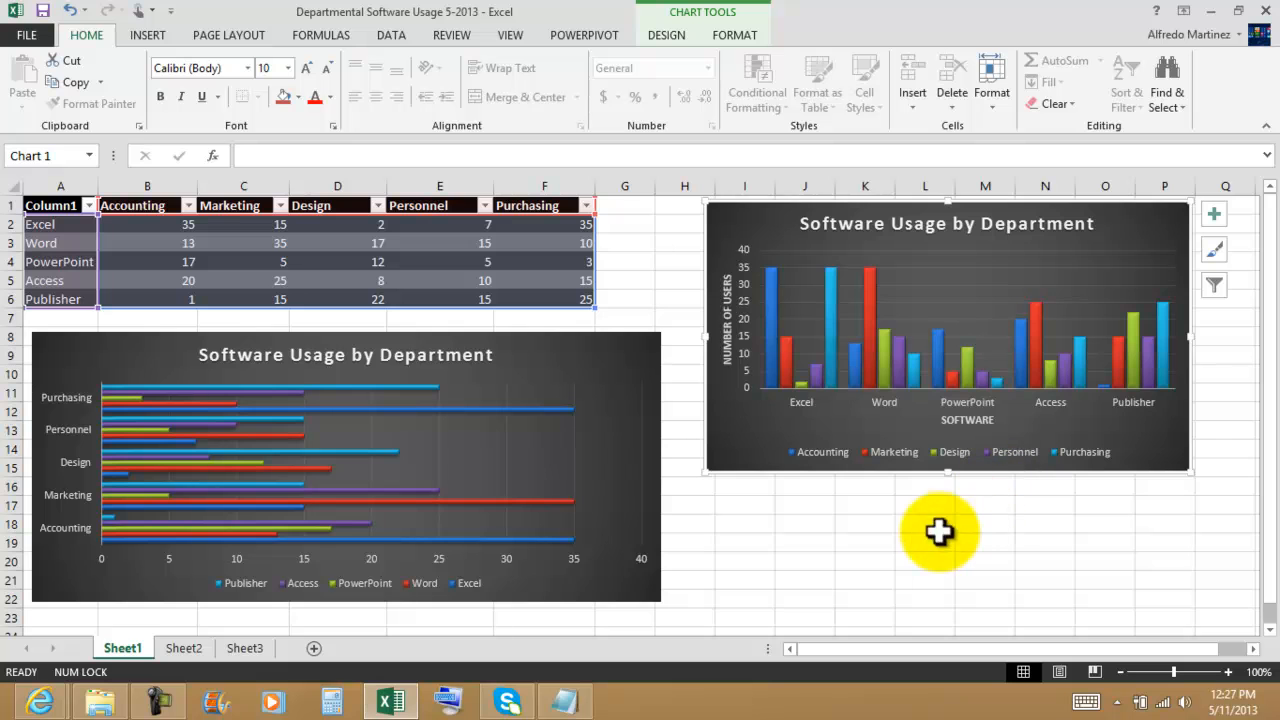
pyautogui.moveTo(707, 338); pyautogui.dragTo(670, 343)
pyautogui.click(1029, 578)
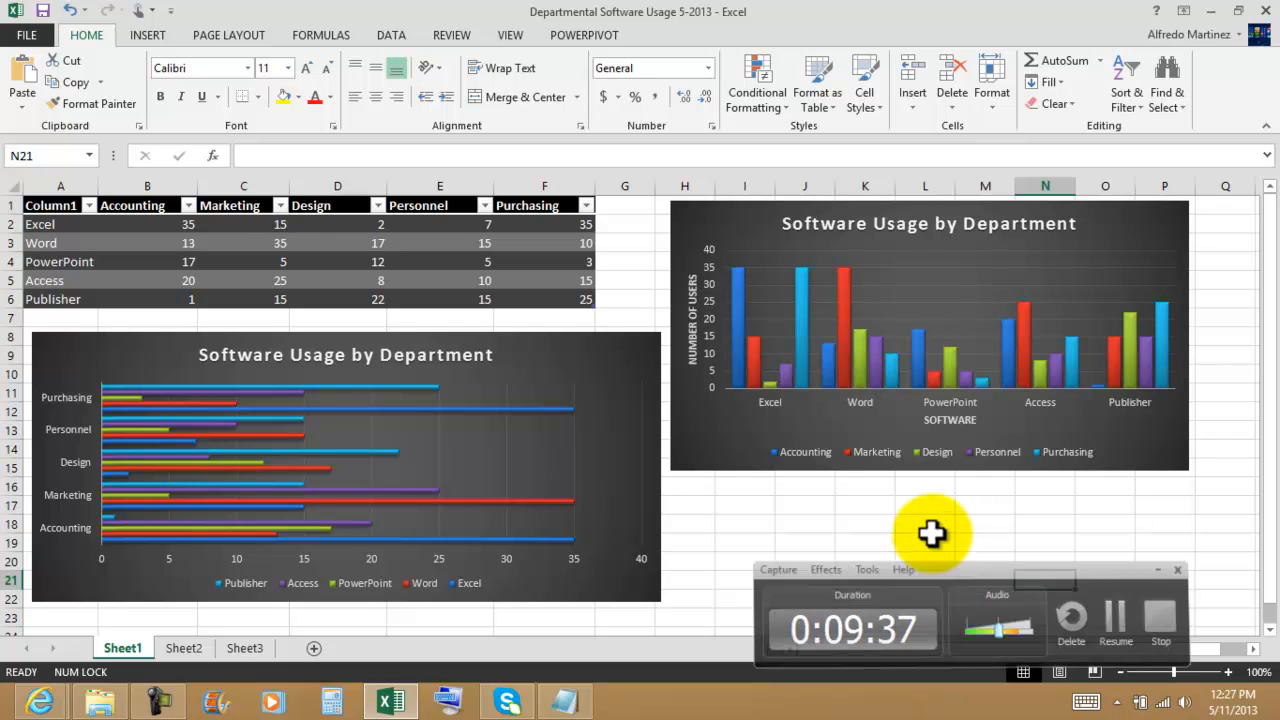
pyautogui.click(885, 522)
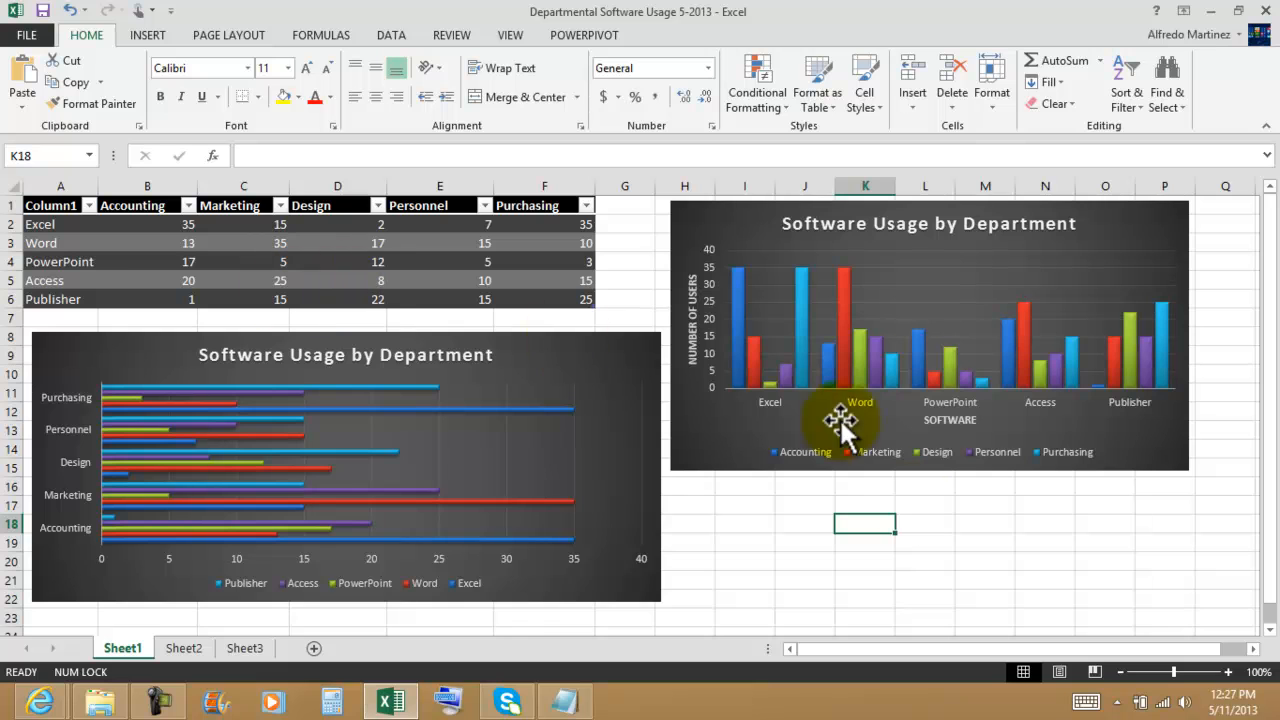
pyautogui.click(960, 538)
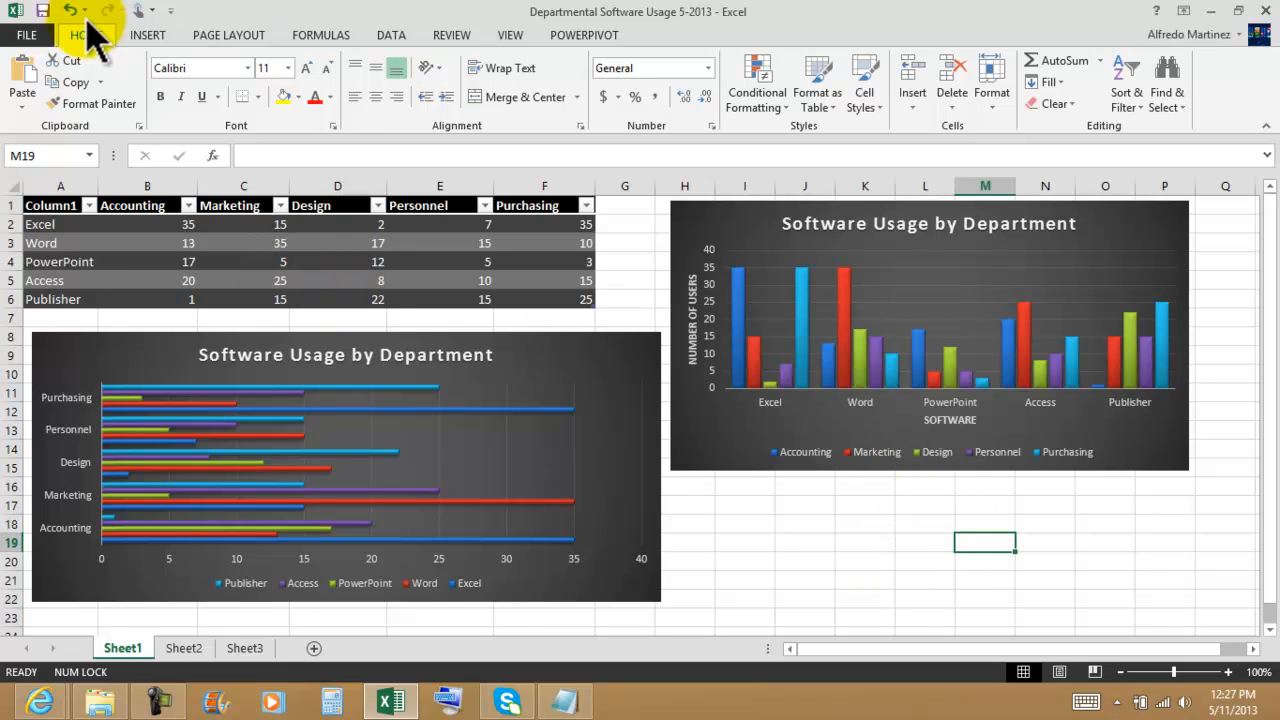
pyautogui.click(796, 560)
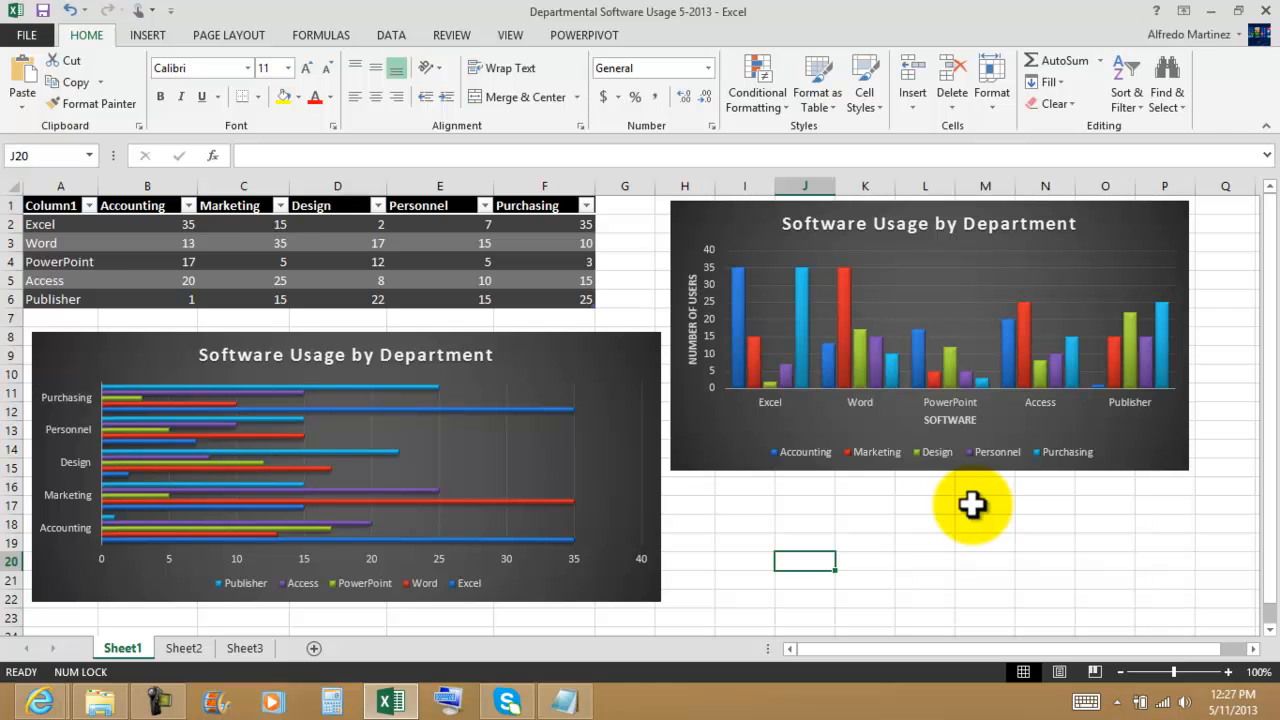
pyautogui.click(914, 537)
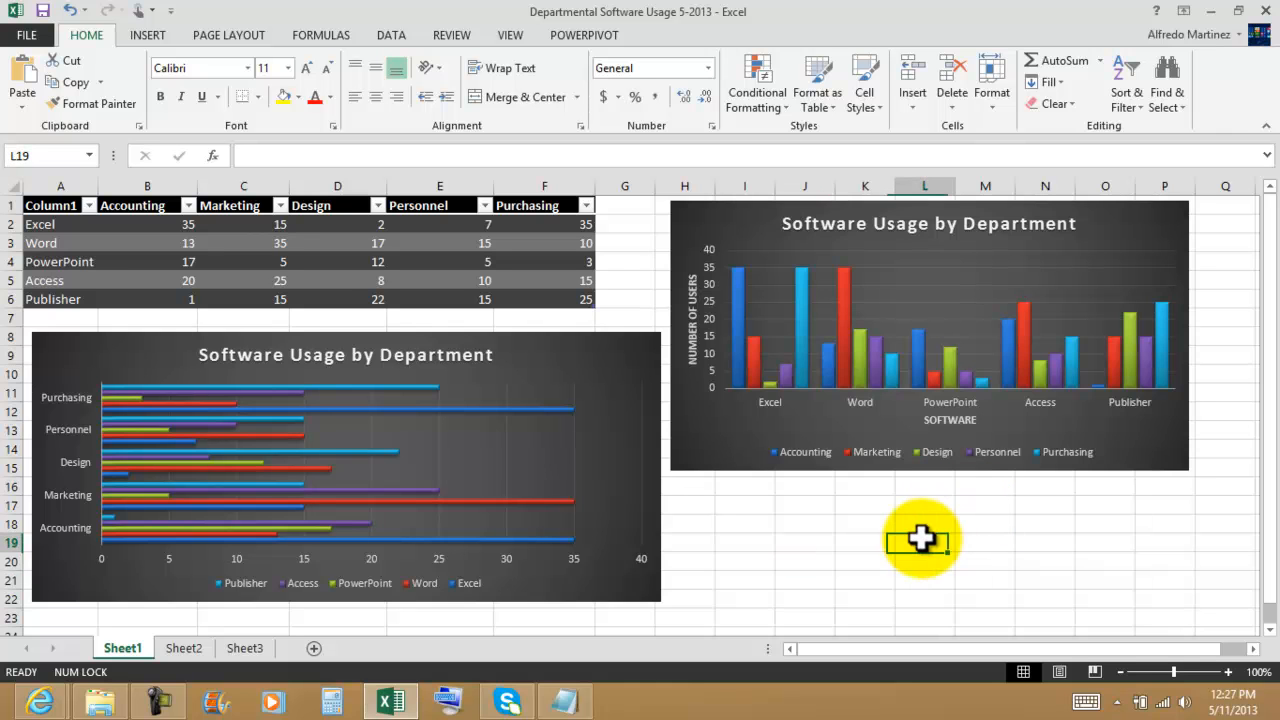
# Switch to the Day 15-2 Practice Charts notes in Notepad and review the chart exercise list down to the pie chart item
pyautogui.click(568, 702)
pyautogui.click(970, 422)
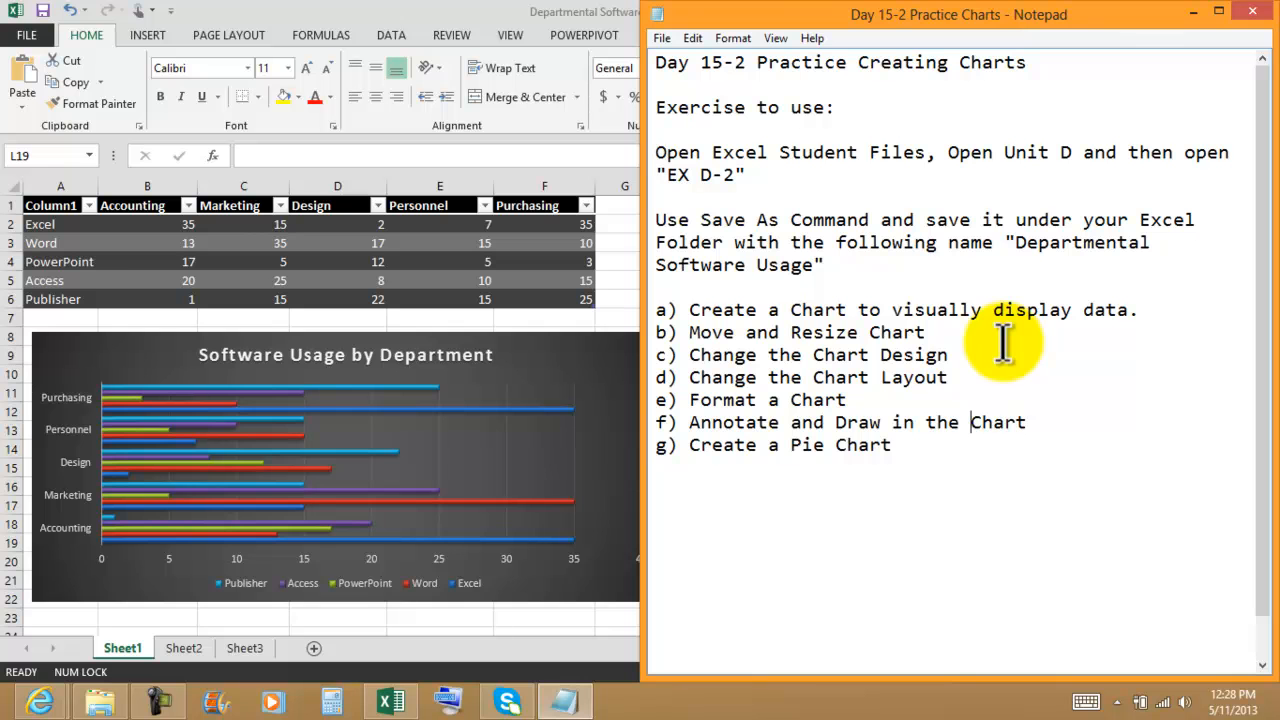
pyautogui.click(1041, 422)
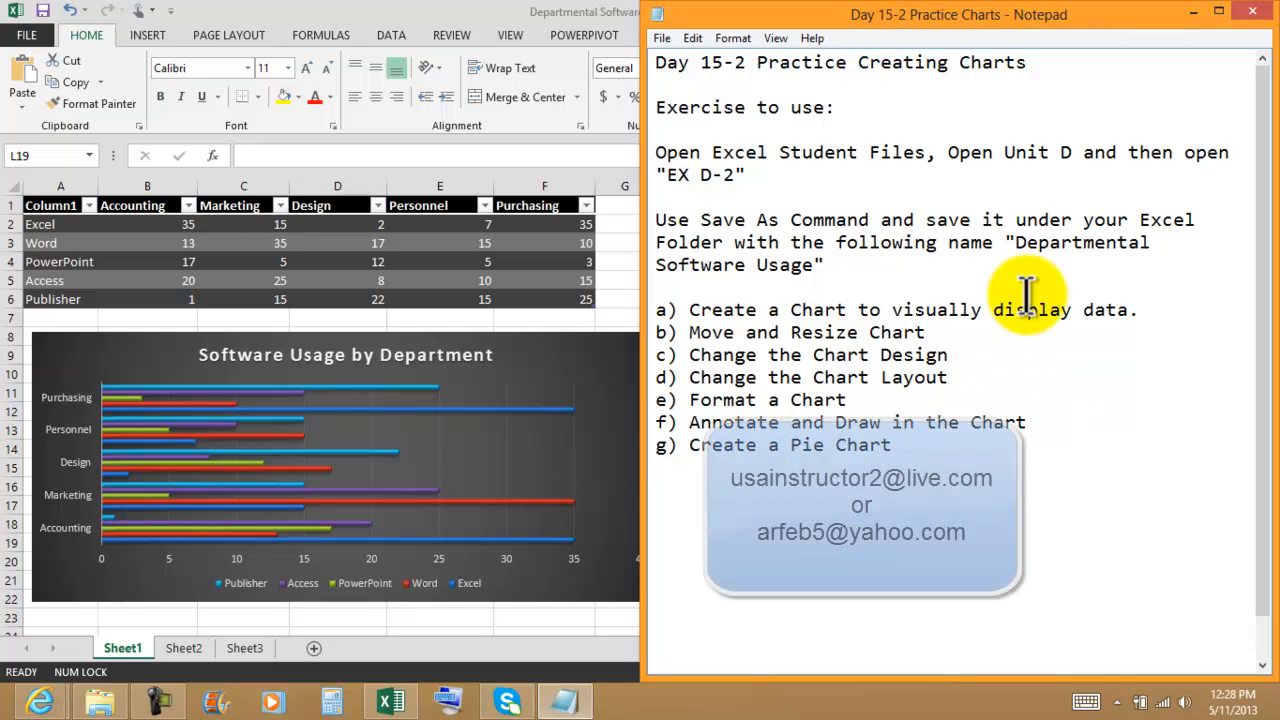
pyautogui.click(907, 447)
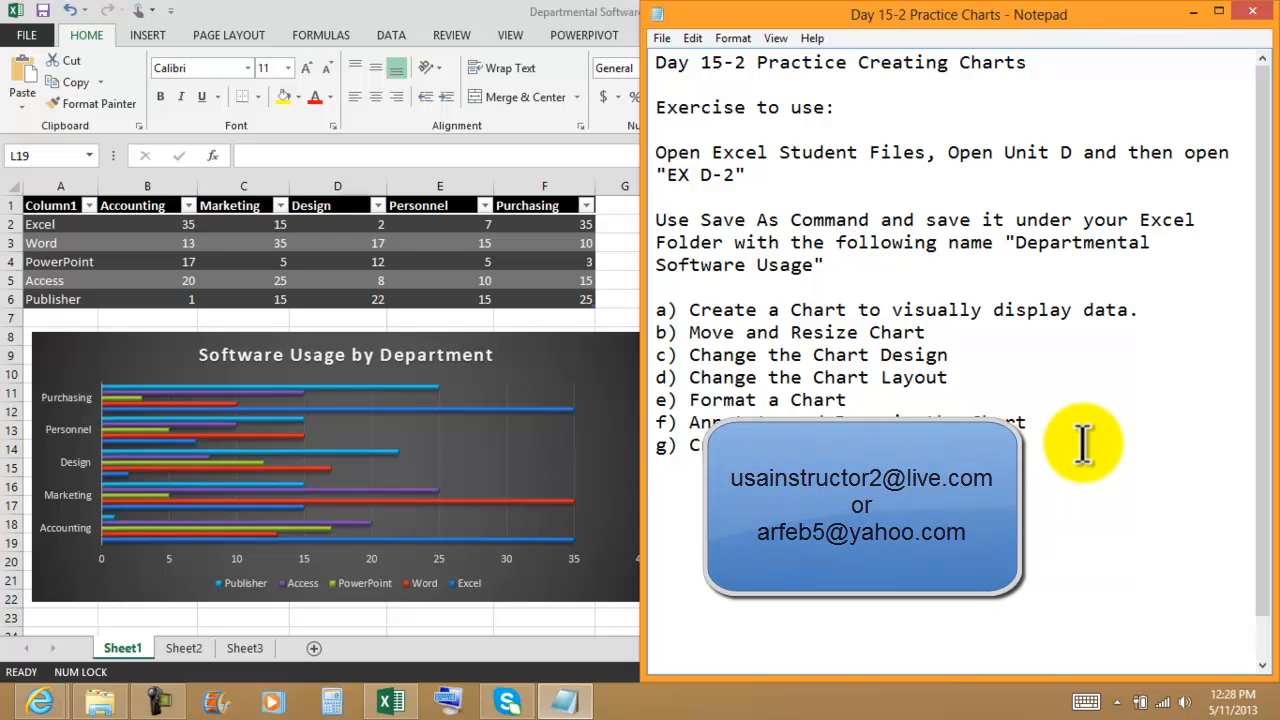
# Close all open windows: the practice notes with their changes saved, the software usage workbook and the Unit D folder
pyautogui.click(1257, 12)
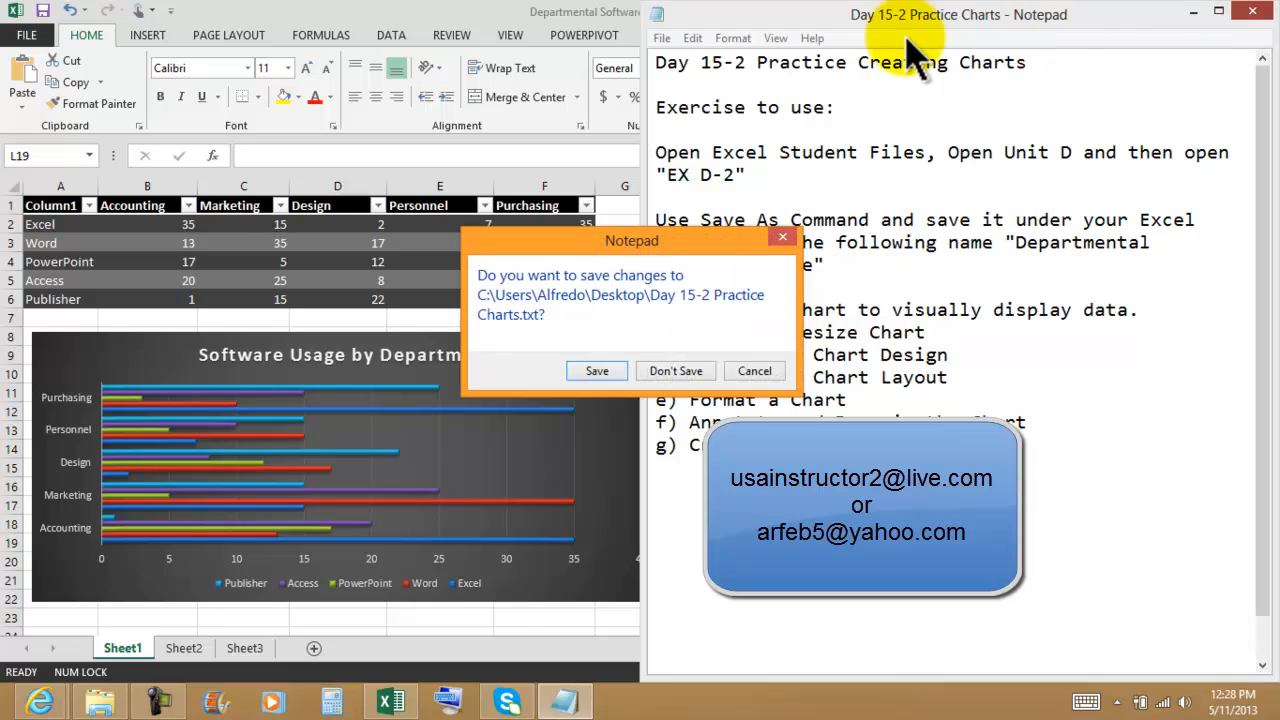
pyautogui.click(585, 371)
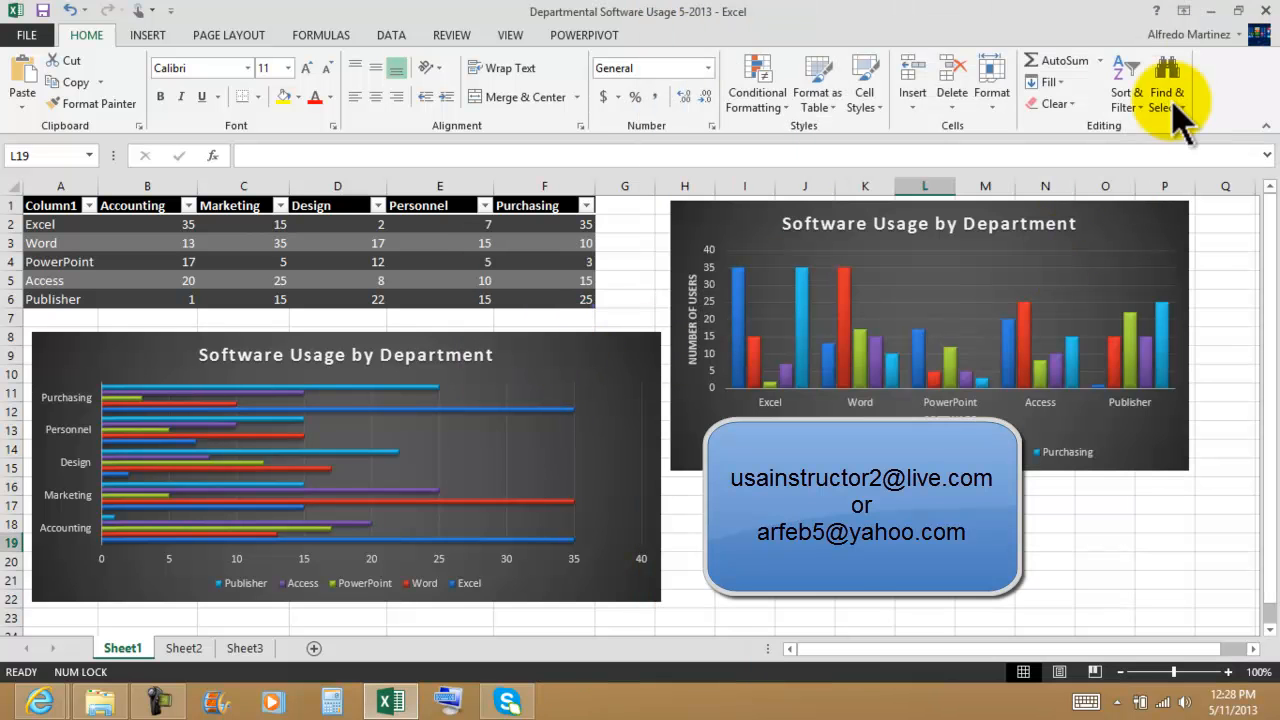
pyautogui.click(1265, 12)
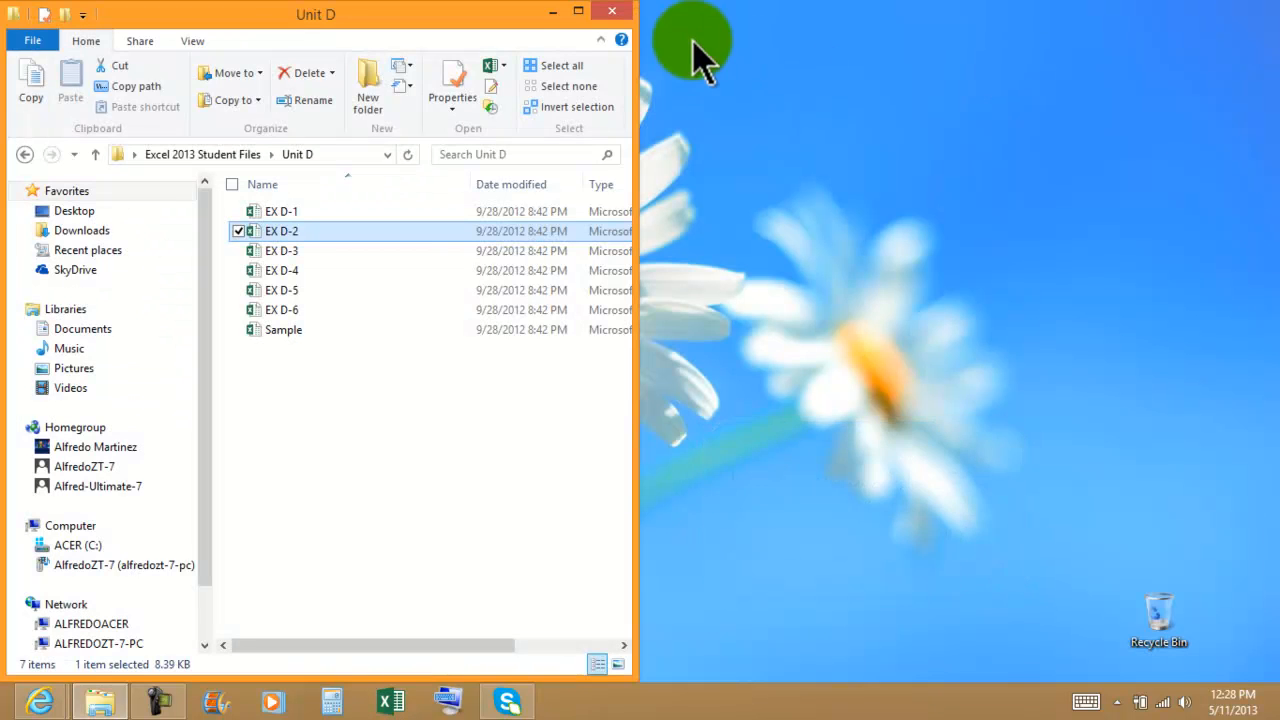
pyautogui.click(621, 12)
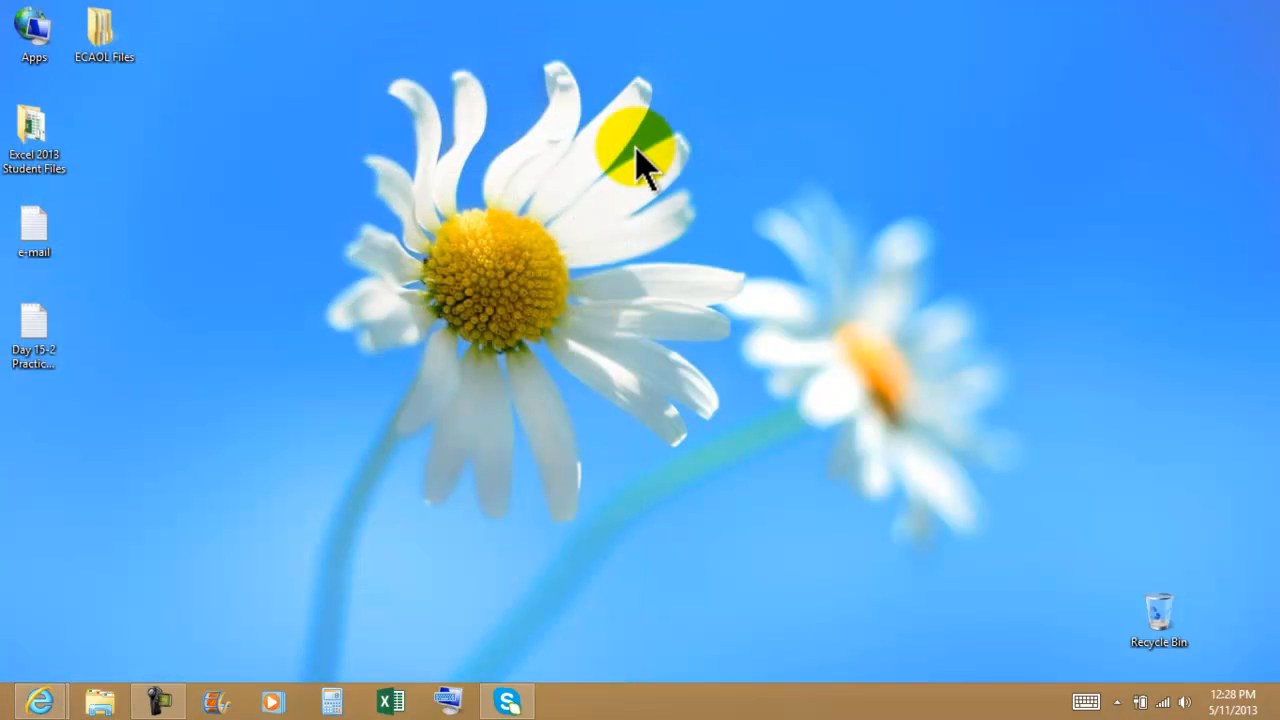